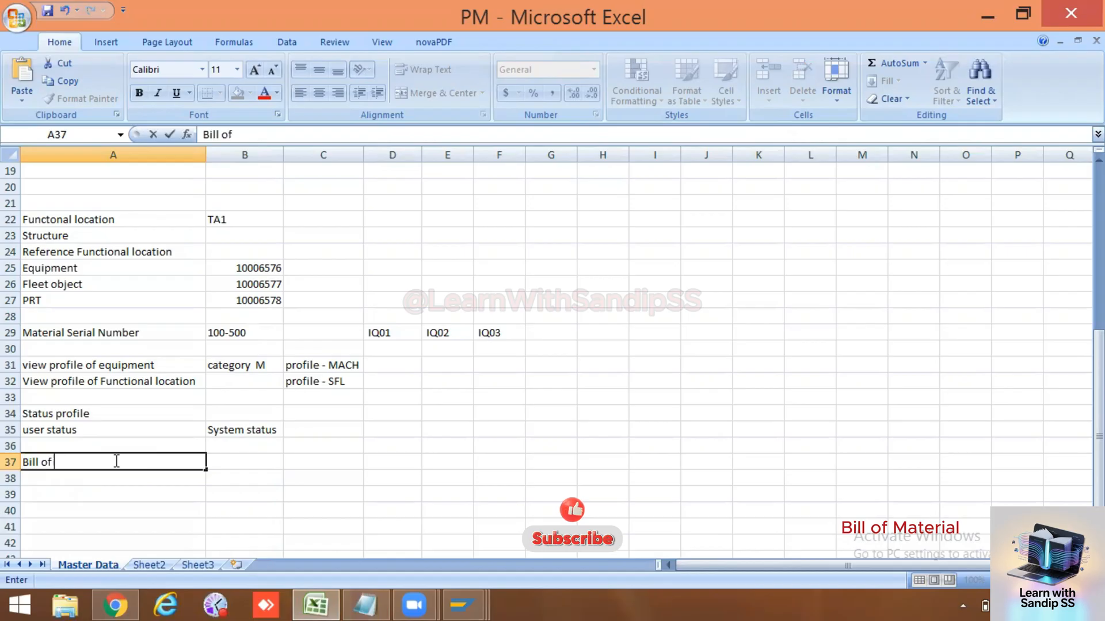
# Step: Complete the heading "Bill of Material" in A37 and enter "Material BOM" in A38
pyautogui.write('Material')
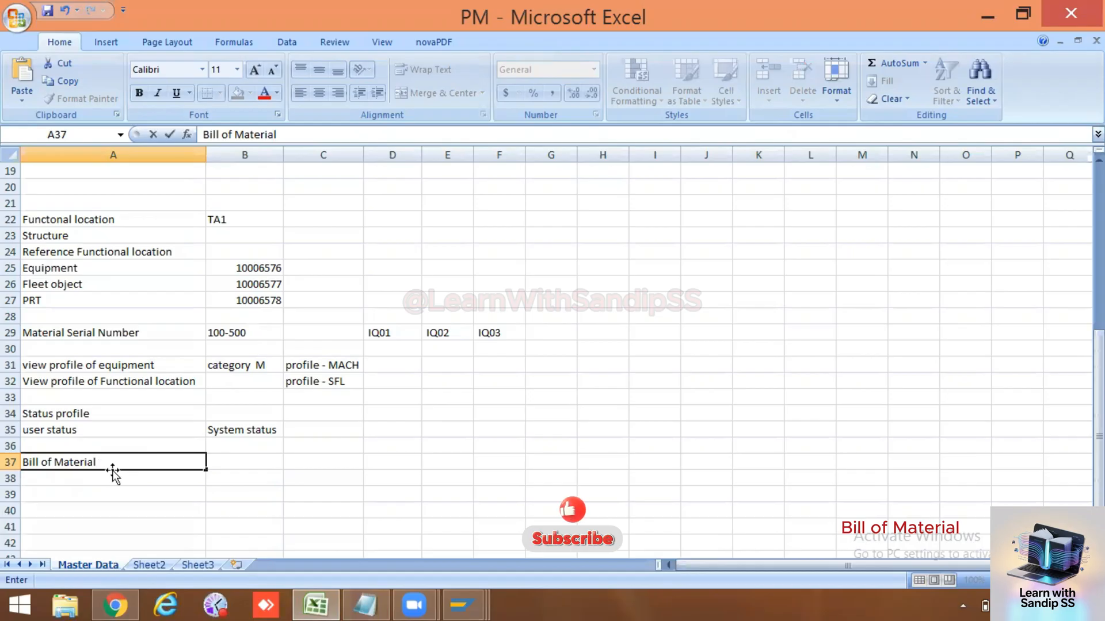
pyautogui.click(97, 480)
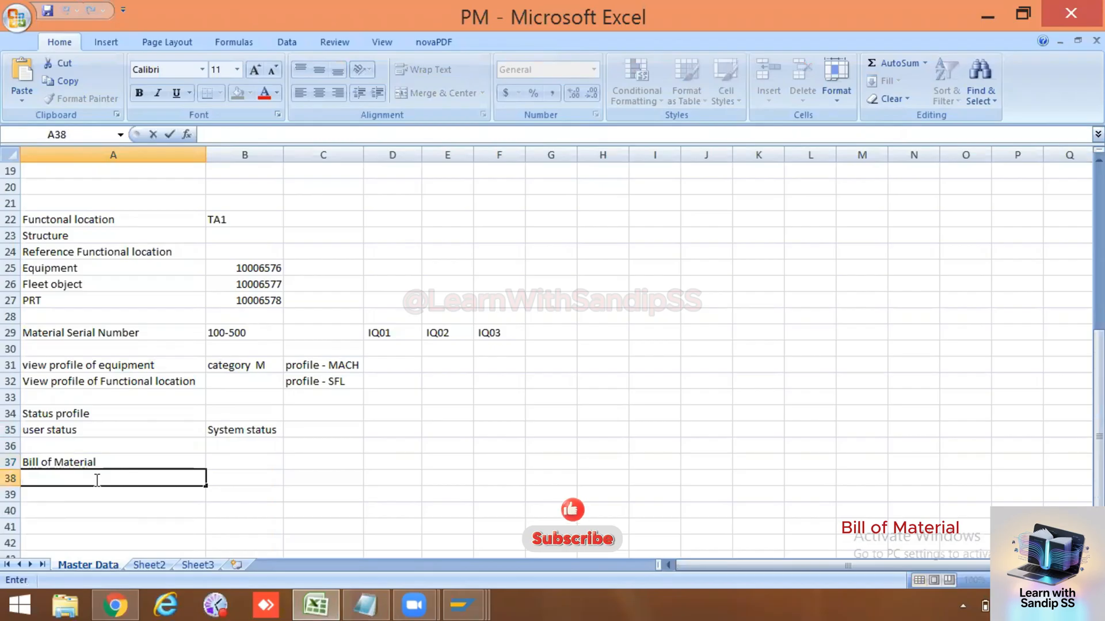
pyautogui.write('Material BNO')
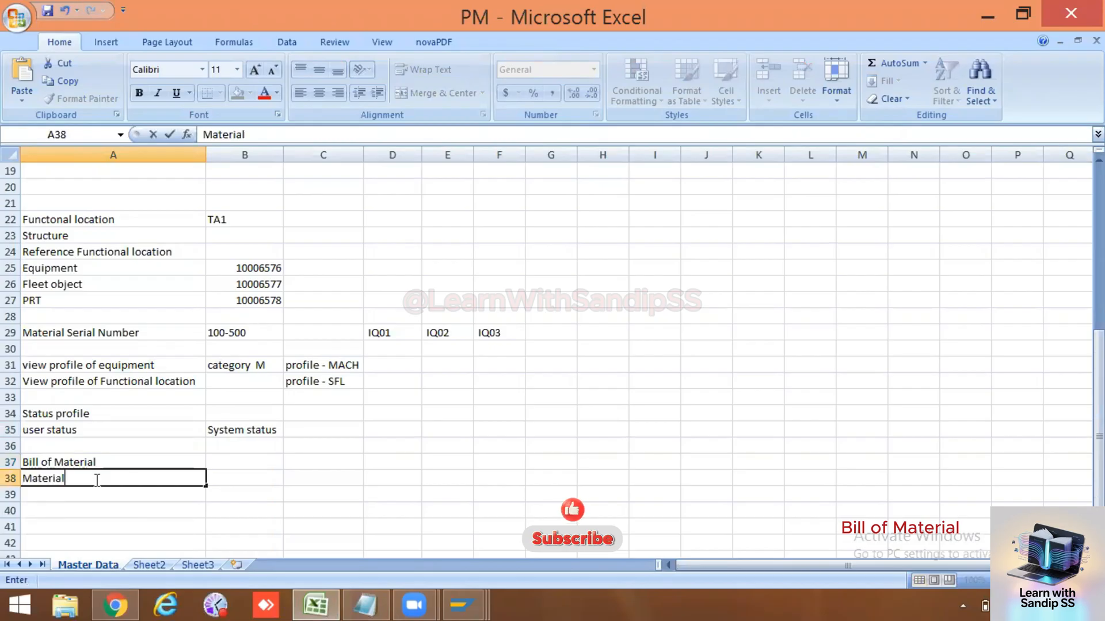
pyautogui.press('BackSpace')
pyautogui.press('BackSpace')
pyautogui.write('OM')
# Step: Enter "Equipment BOM" in cell A39, below Material BOM
pyautogui.click(96, 495)
pyautogui.doubleClick(96, 495)
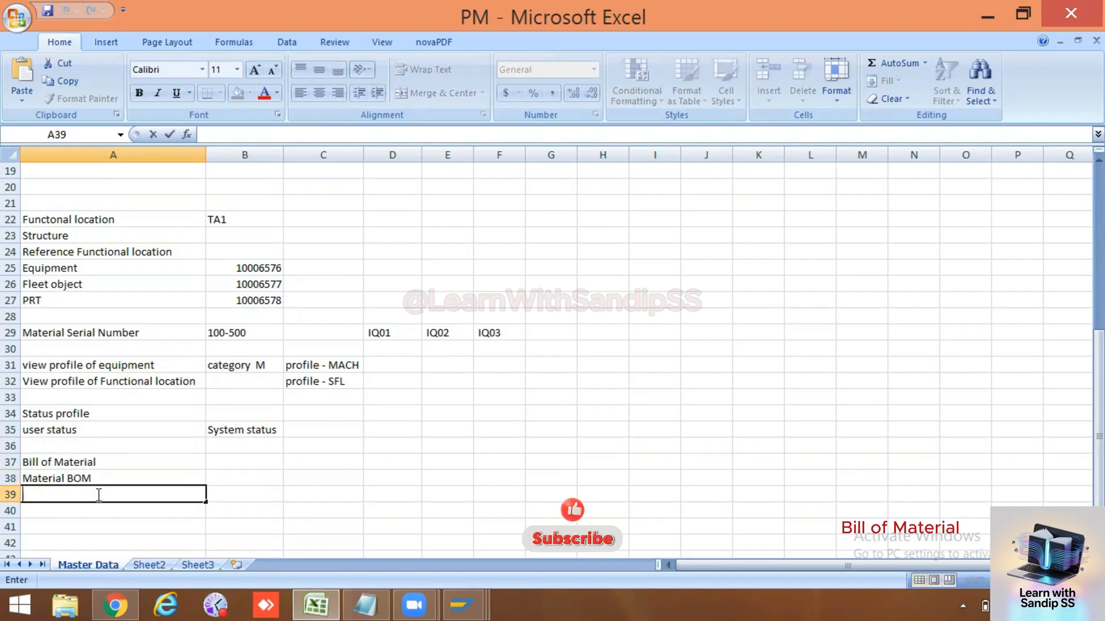
pyautogui.write('Equipm')
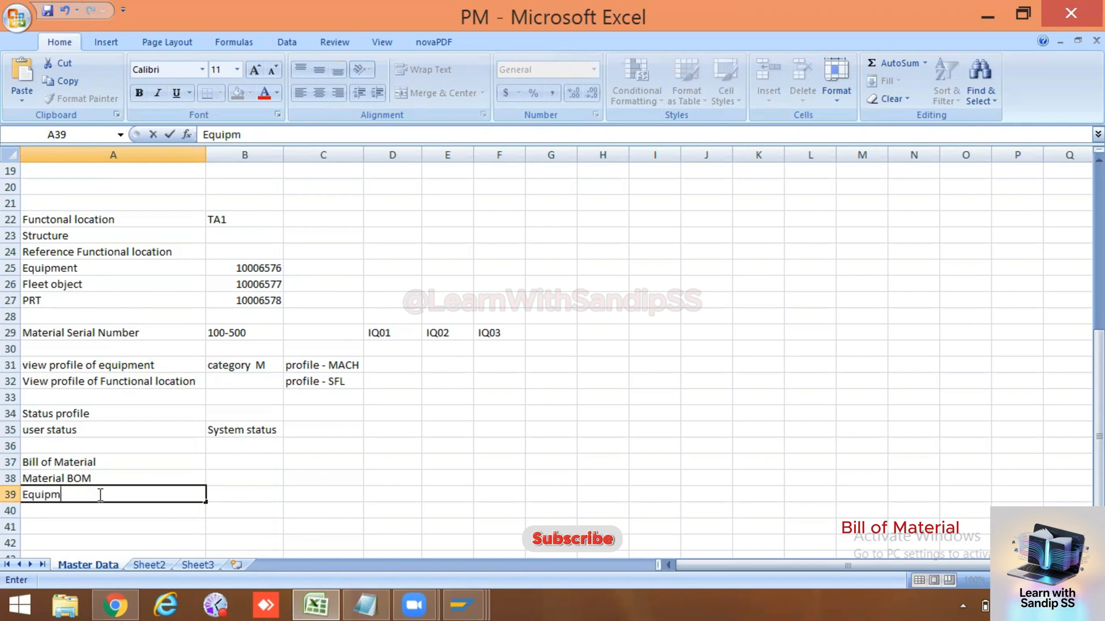
pyautogui.write('ent BOM')
pyautogui.press('Return')
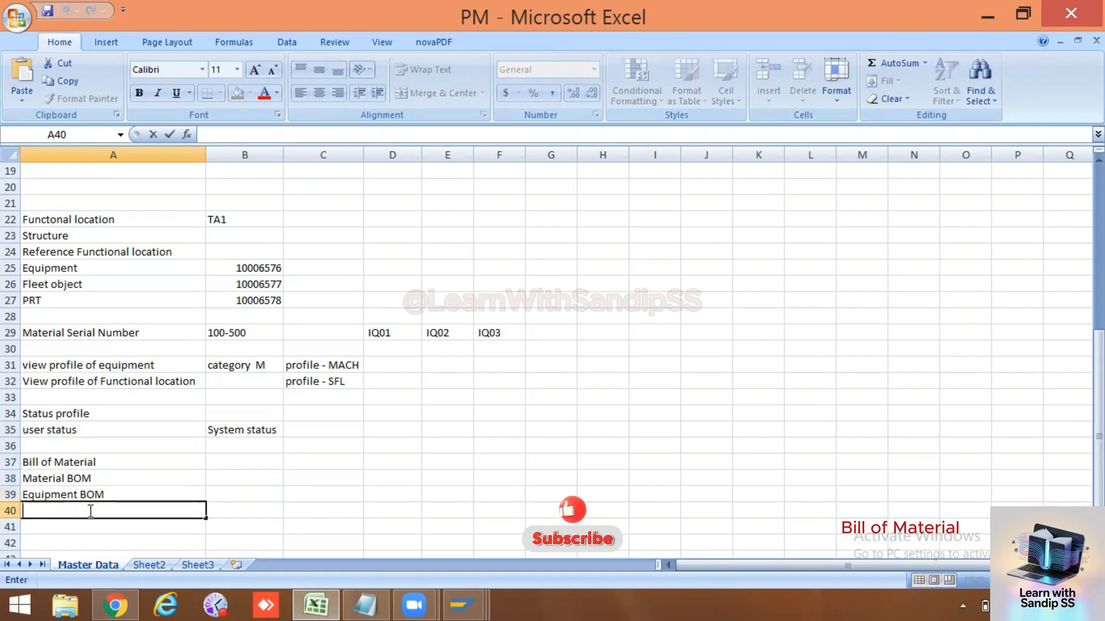
# Step: Enter "Functional location BOM" in cell A40, below Equipment BOM
pyautogui.write('Functoin')
pyautogui.press('BackSpace')
pyautogui.press('BackSpace')
pyautogui.press('BackSpace')
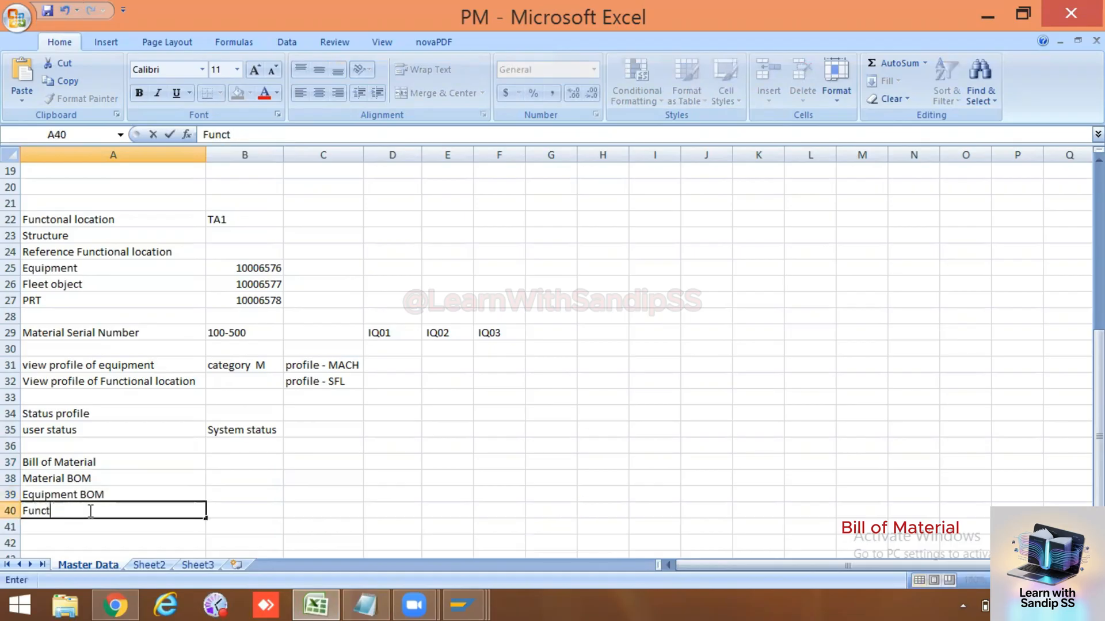
pyautogui.write('o')
pyautogui.press('BackSpace')
pyautogui.write('tonm')
pyautogui.press('BackSpace')
pyautogui.press('BackSpace')
pyautogui.press('BackSpace')
pyautogui.press('BackSpace')
pyautogui.write('ional lcoat')
pyautogui.press('BackSpace')
pyautogui.press('BackSpace')
pyautogui.press('BackSpace')
pyautogui.write('ocati')
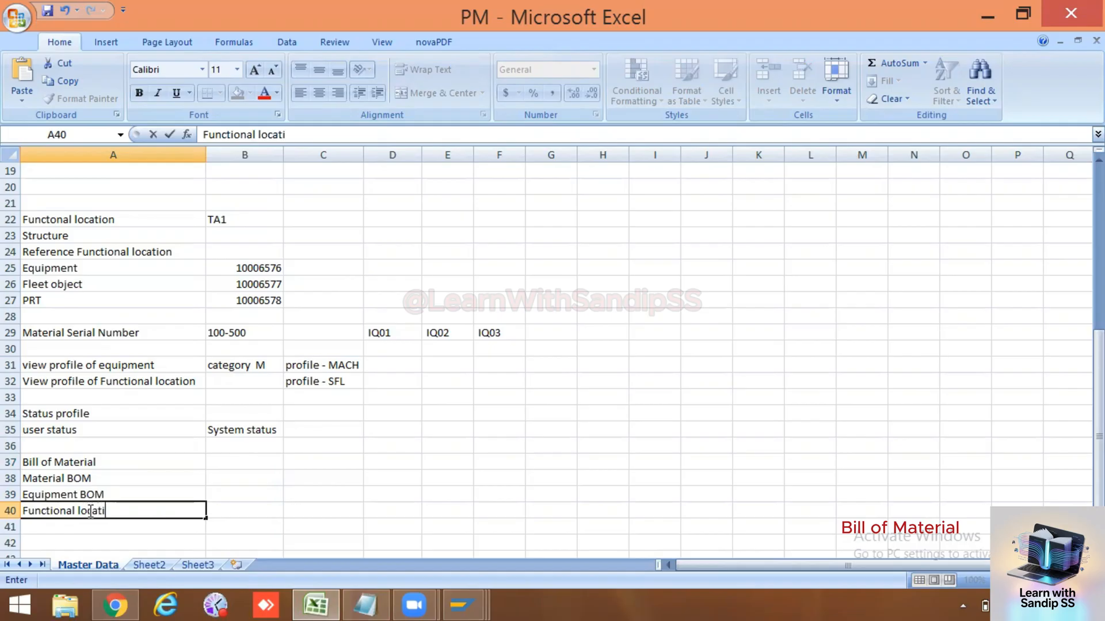
pyautogui.write('on BOM')
# Step: Enter the Material BOM transaction codes CS01, CS02 and CS03 in cells B38 to D38
pyautogui.click(266, 475)
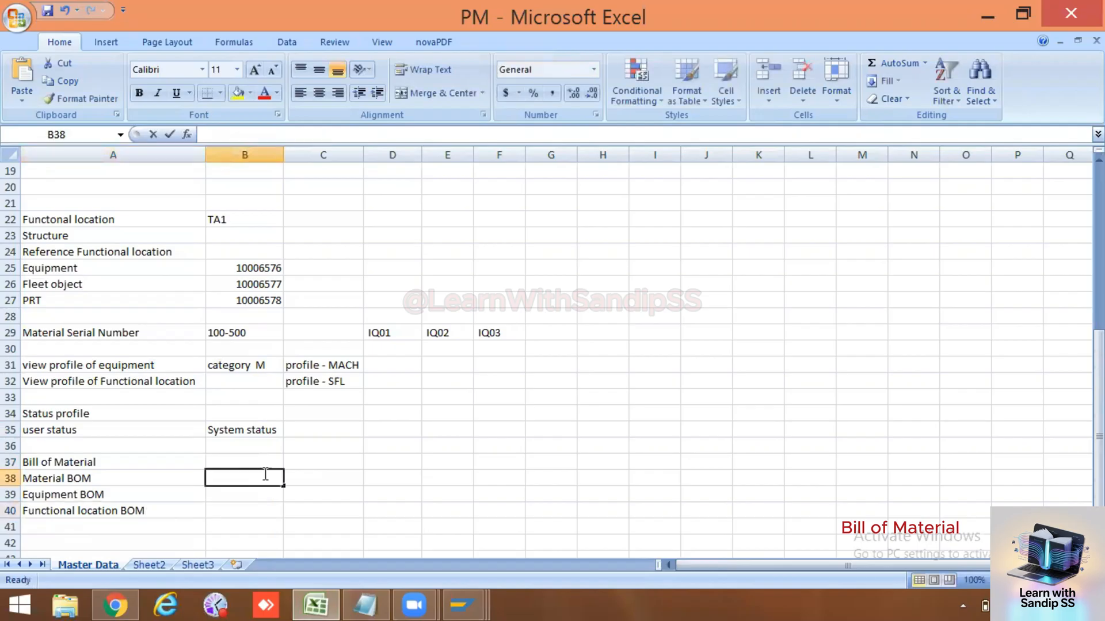
pyautogui.write('s')
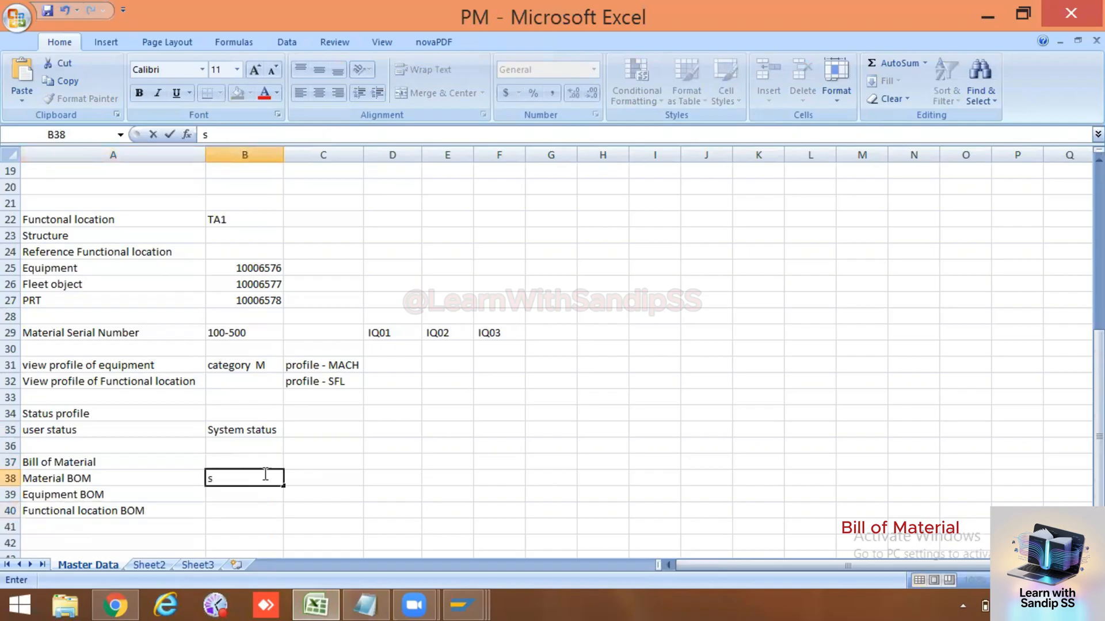
pyautogui.press('BackSpace')
pyautogui.write('S')
pyautogui.press('BackSpace')
pyautogui.write('CS01')
pyautogui.click(311, 481)
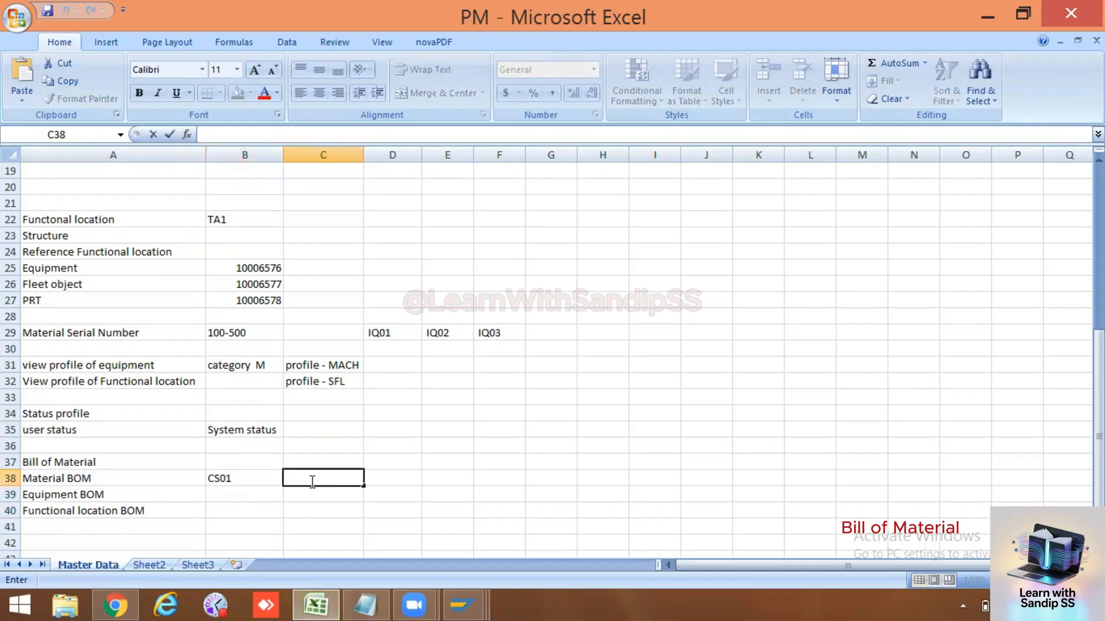
pyautogui.write('CS02')
pyautogui.click(390, 476)
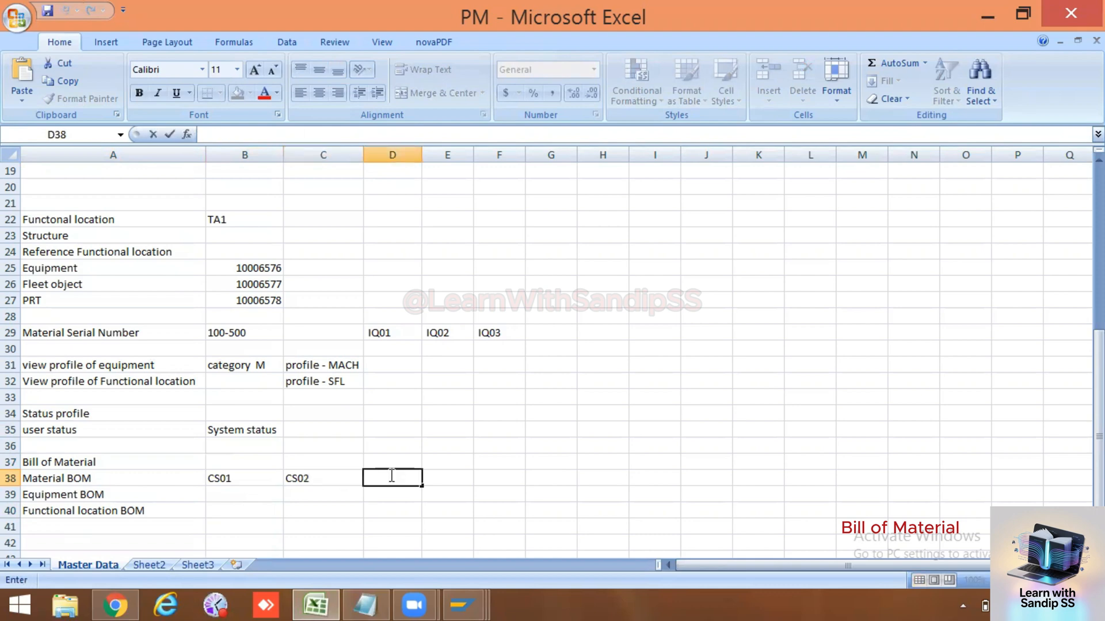
pyautogui.write('CS03')
# Step: Enter the Equipment BOM transaction codes IB01, IB02 and IB03 in cells B39 to D39
pyautogui.click(224, 494)
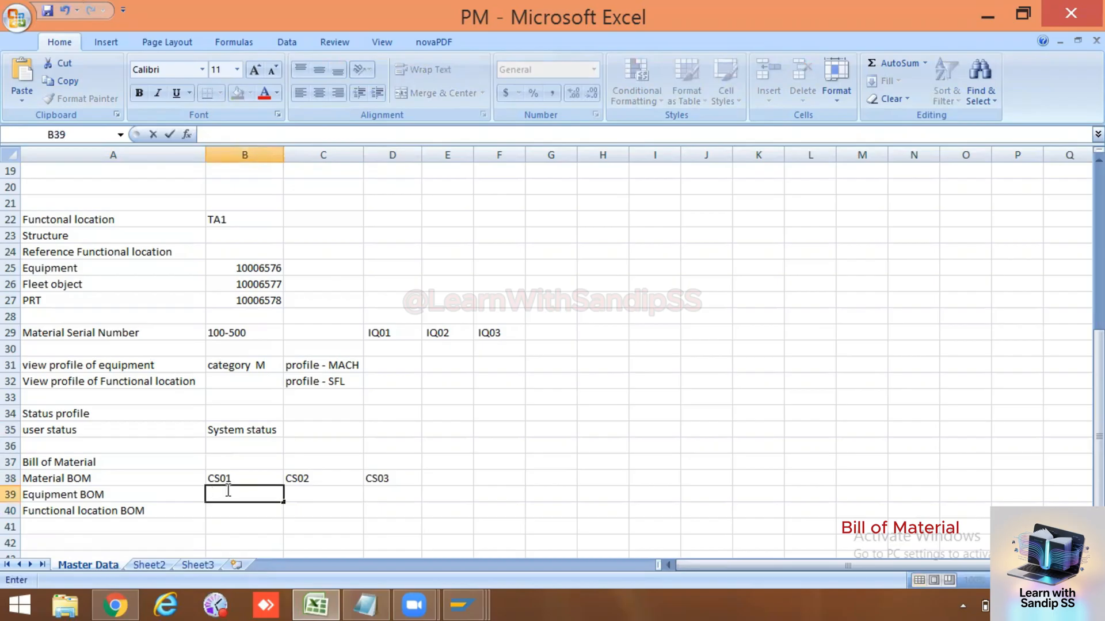
pyautogui.write('IB01')
pyautogui.click(306, 496)
pyautogui.write('IN')
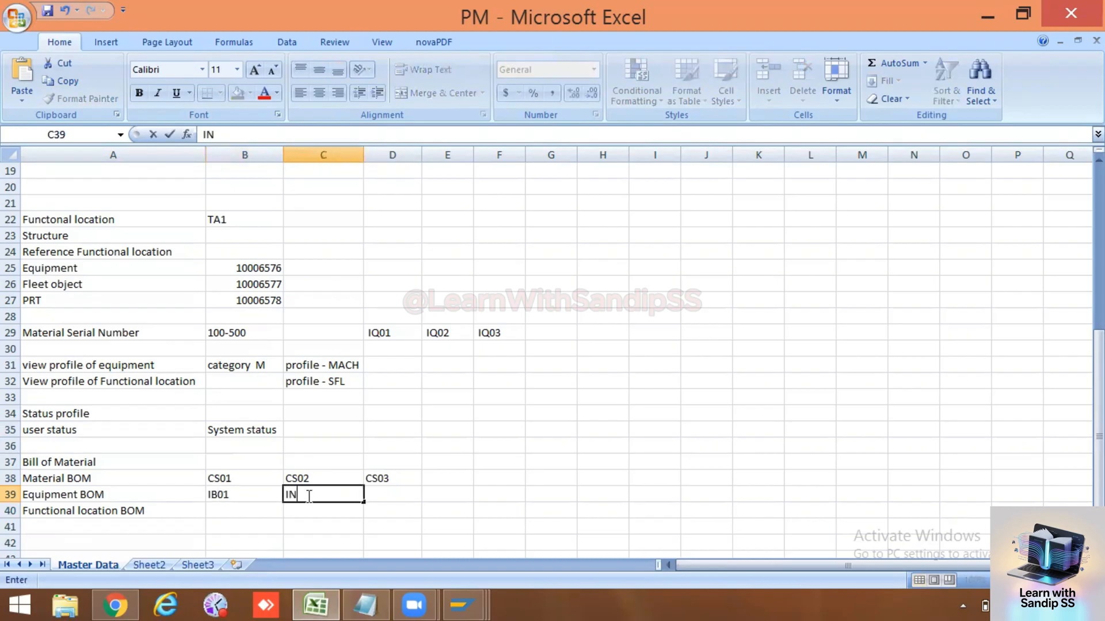
pyautogui.press('BackSpace')
pyautogui.write('B02')
pyautogui.click(390, 496)
pyautogui.write('IB03')
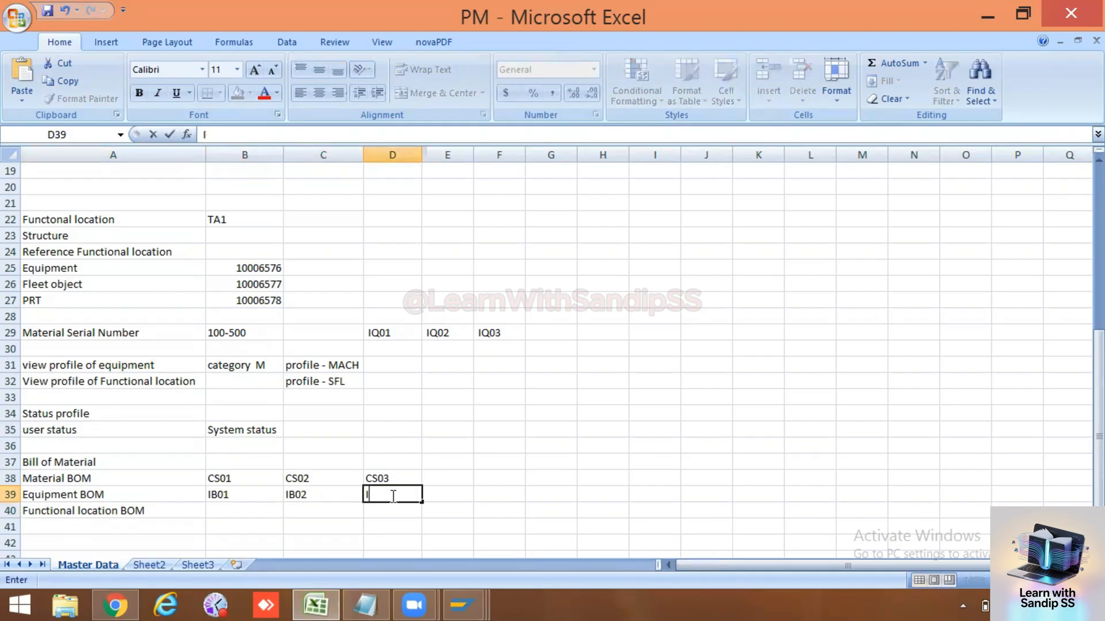
# Step: Enter the Functional location BOM codes IB11, IB12 and IB03 in cells B40 to D40 and save the workbook
pyautogui.click(238, 510)
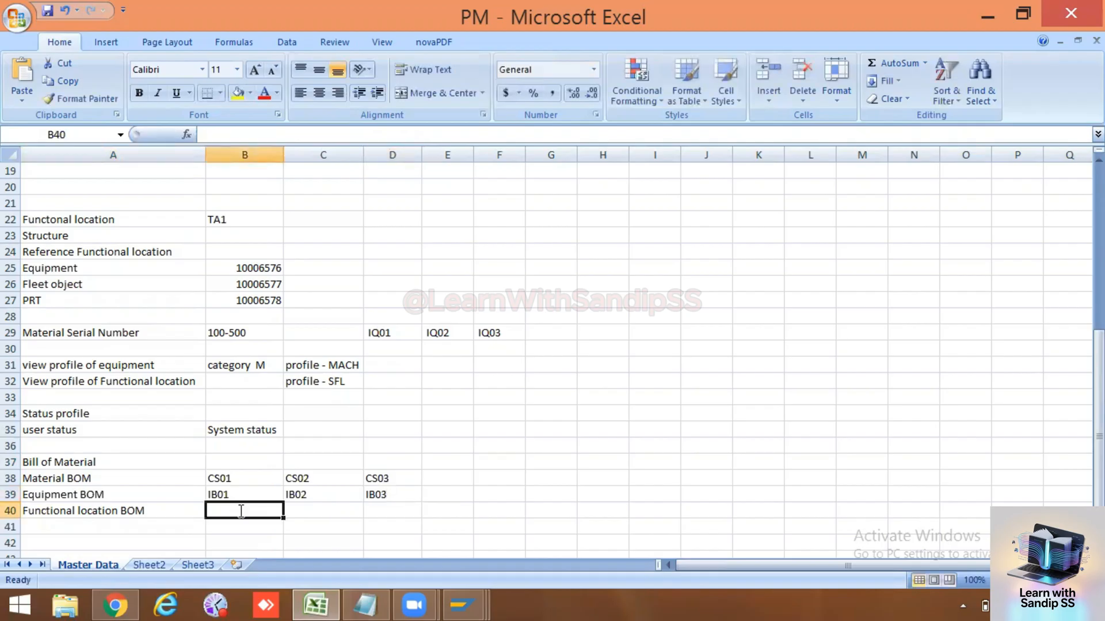
pyautogui.write('IB11')
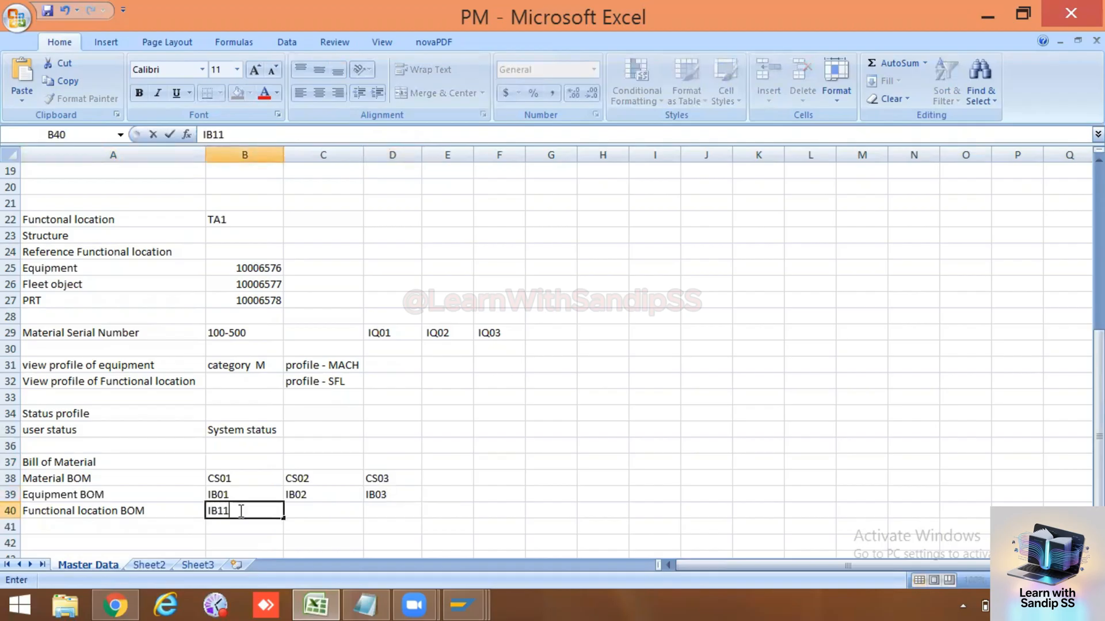
pyautogui.click(309, 517)
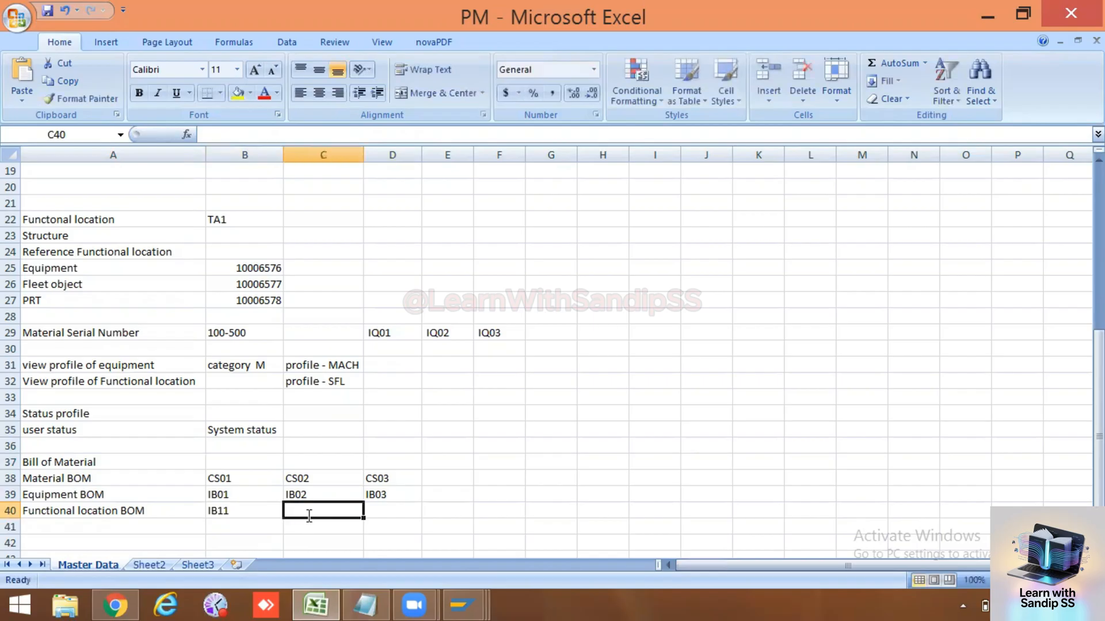
pyautogui.write('IB12')
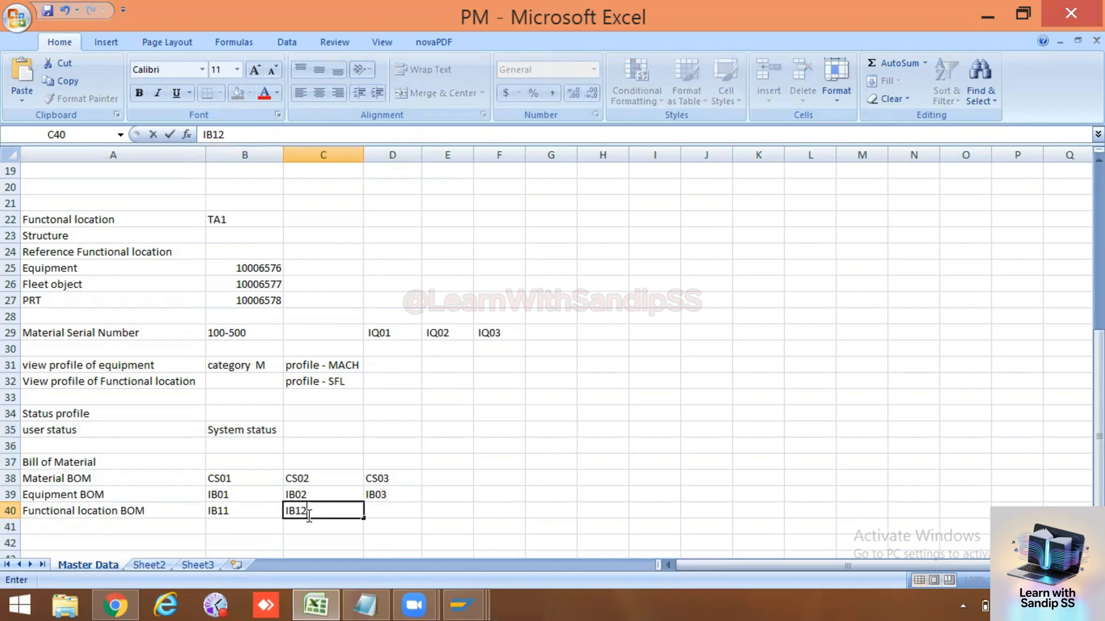
pyautogui.click(390, 511)
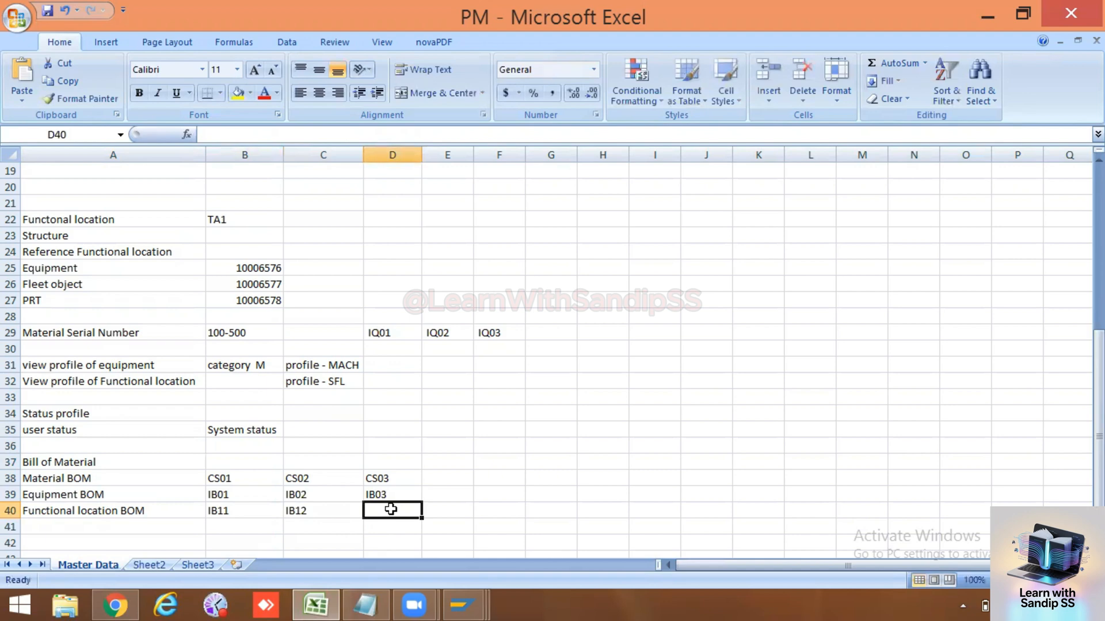
pyautogui.write('IB03')
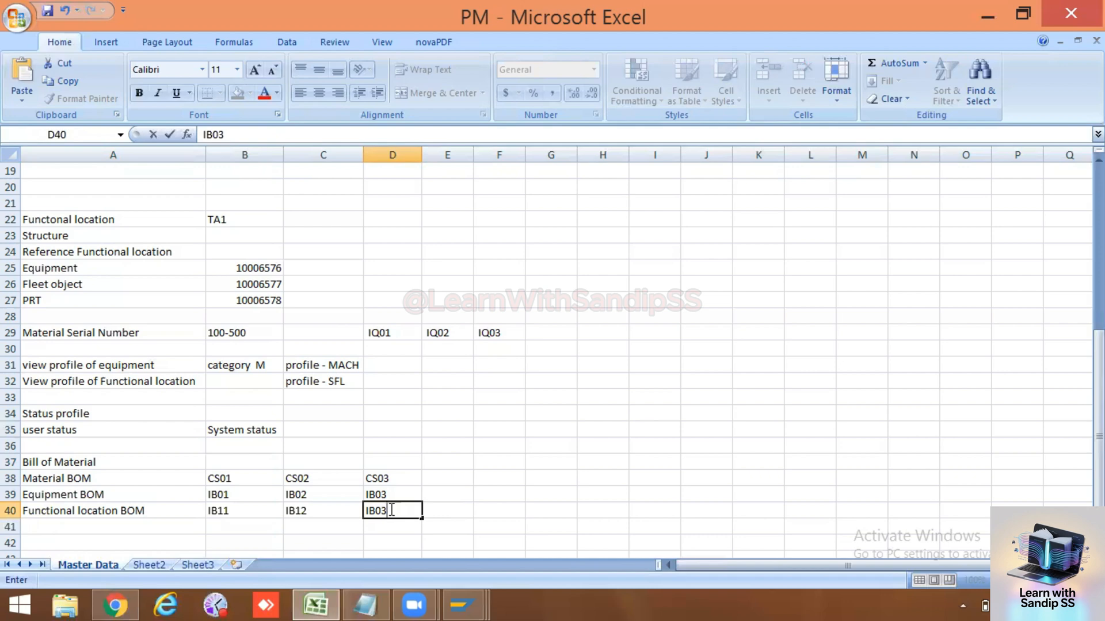
pyautogui.click(47, 10)
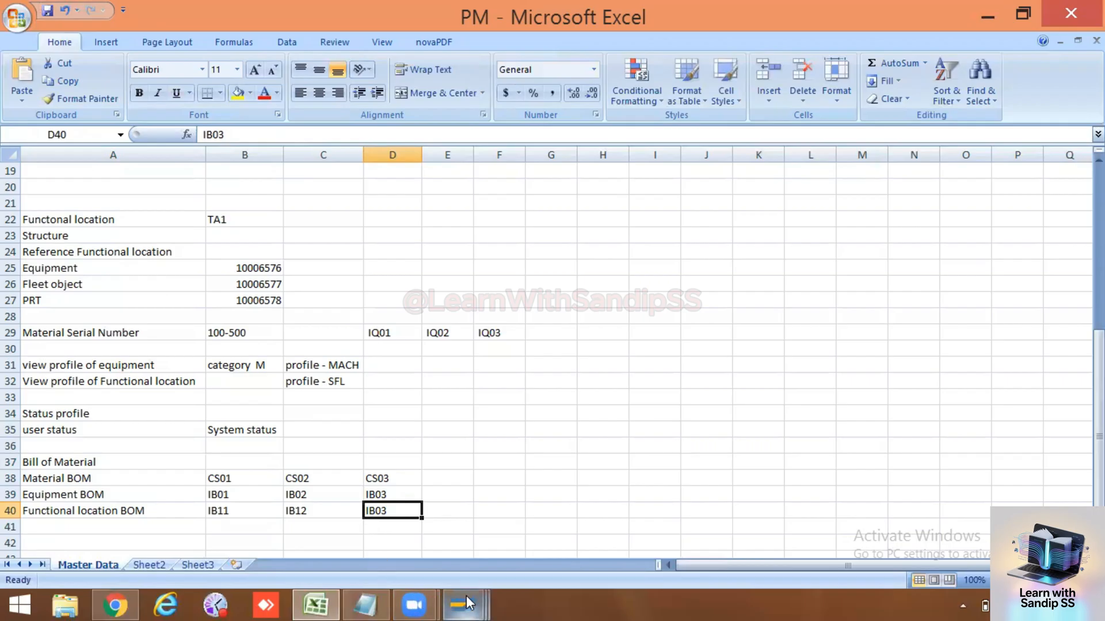
# Step: Switch to SAP and leave the Display IMG customizing screens to return to SAP Easy Access
pyautogui.moveTo(466, 595)
pyautogui.click(541, 517)
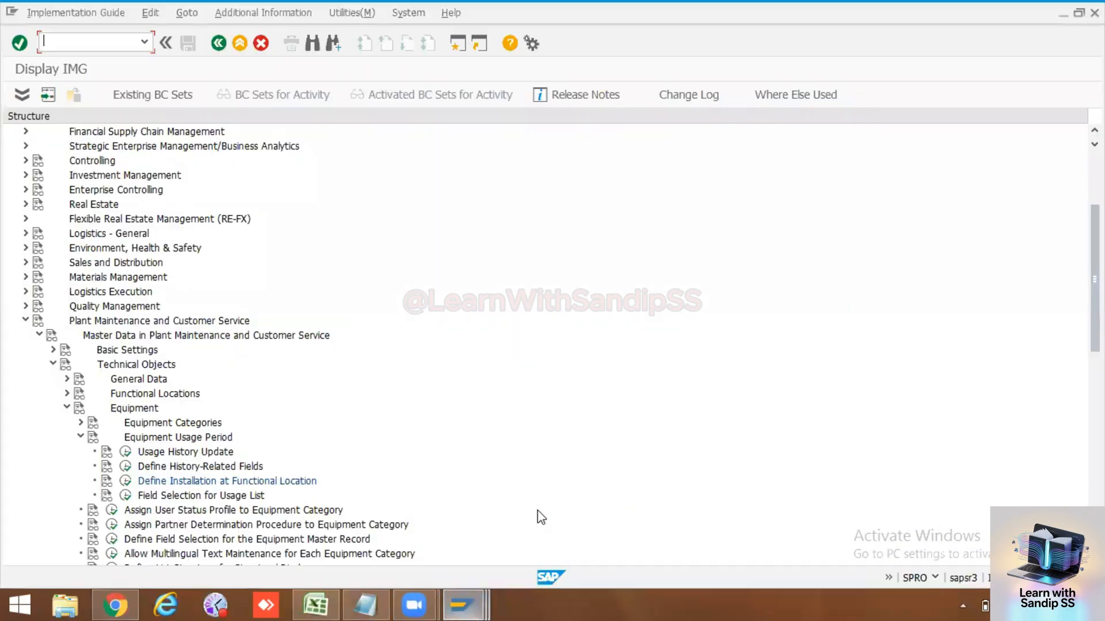
pyautogui.click(220, 43)
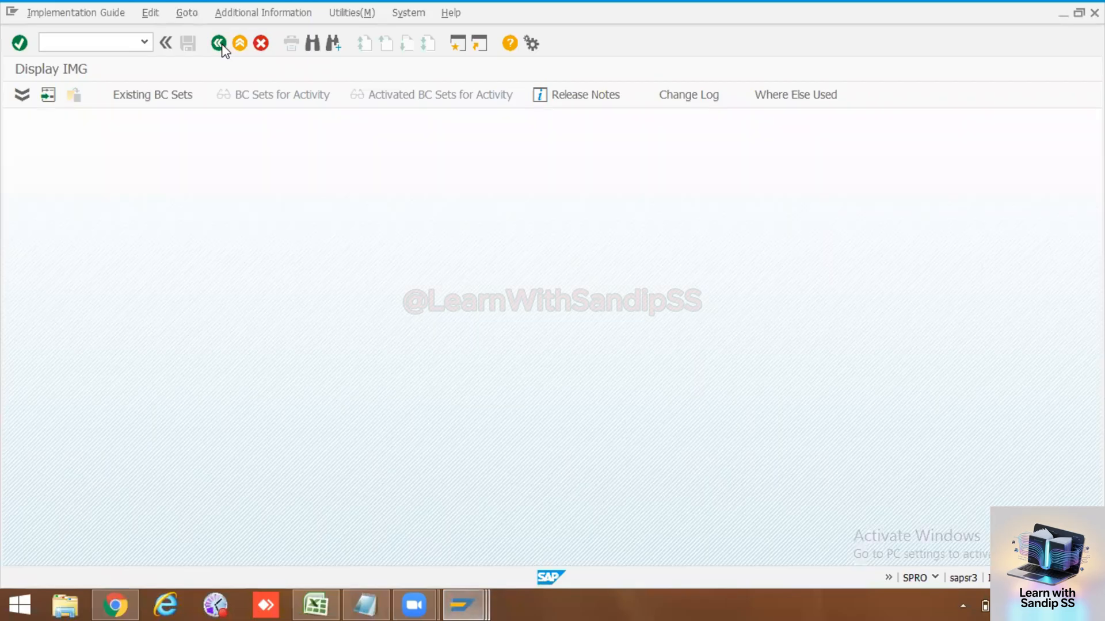
pyautogui.click(219, 44)
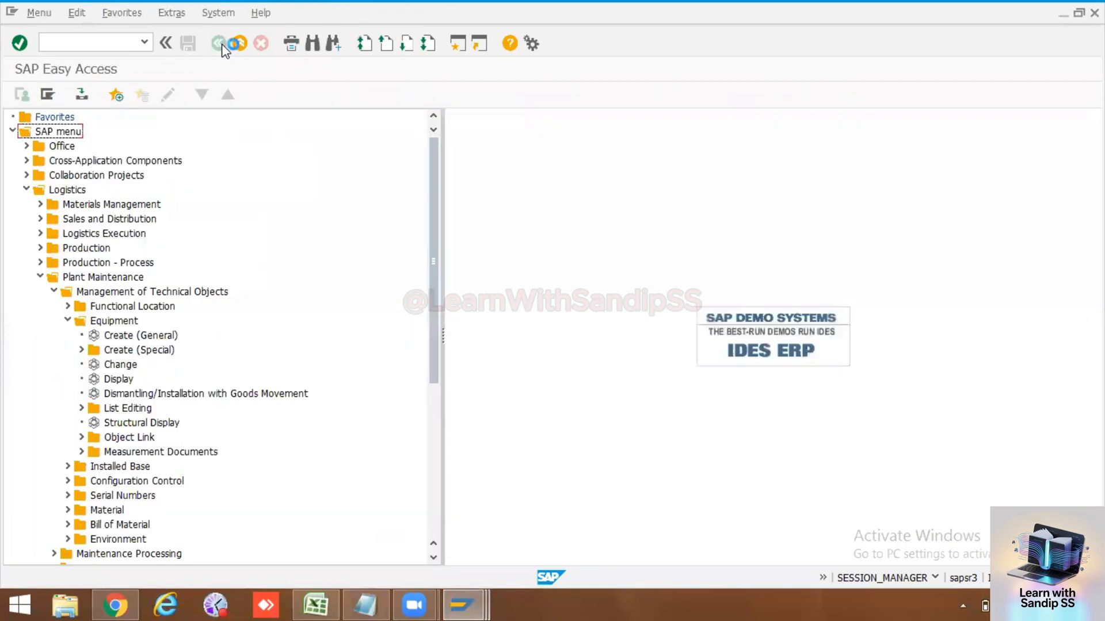
# Step: Start creating an equipment BOM from Logistics, Plant Maintenance, Management of Technical Objects, Bill of Material, Equipment BOM
pyautogui.click(27, 190)
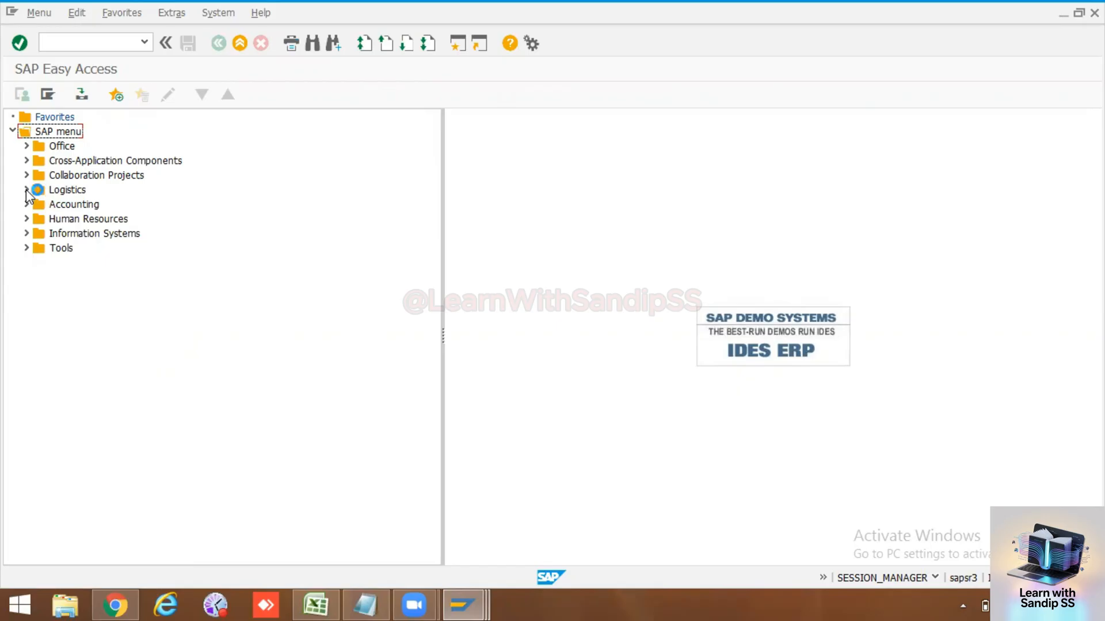
pyautogui.click(27, 191)
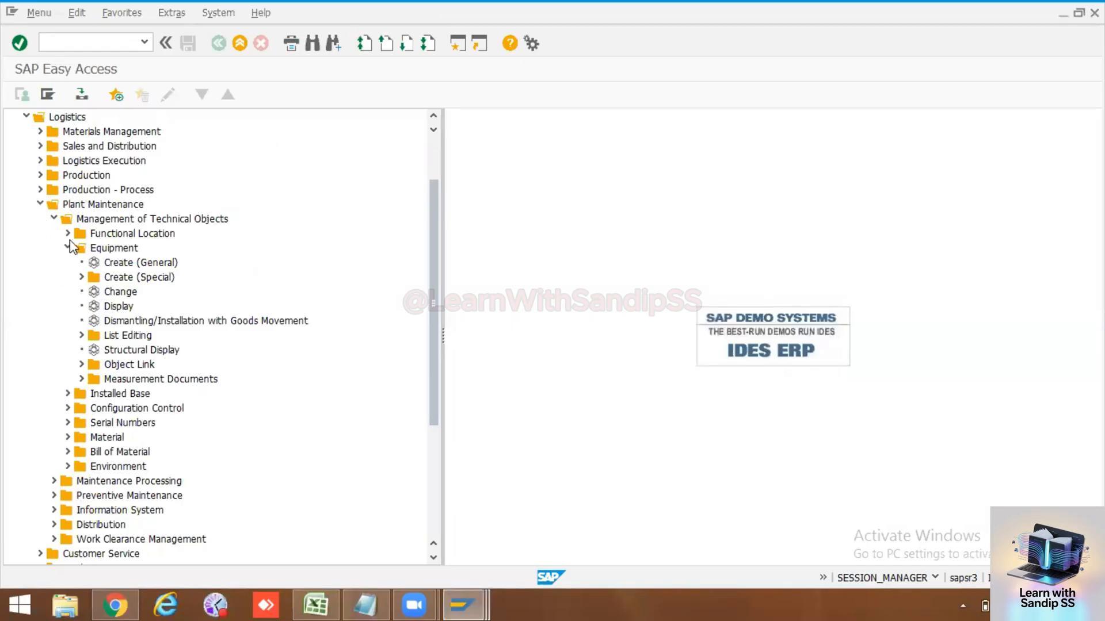
pyautogui.click(54, 219)
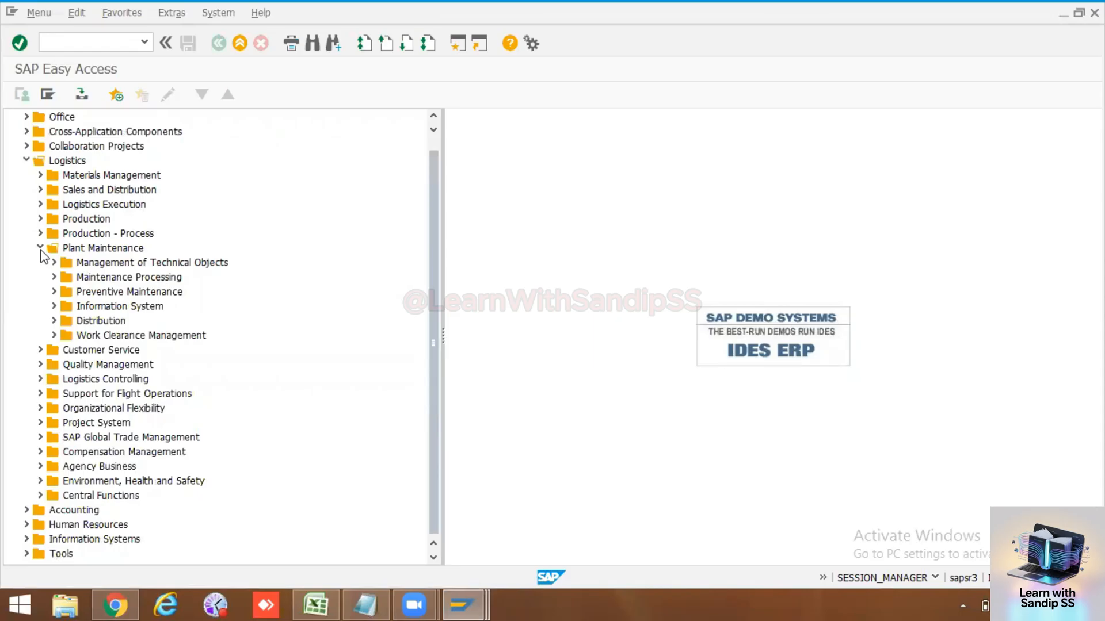
pyautogui.click(53, 262)
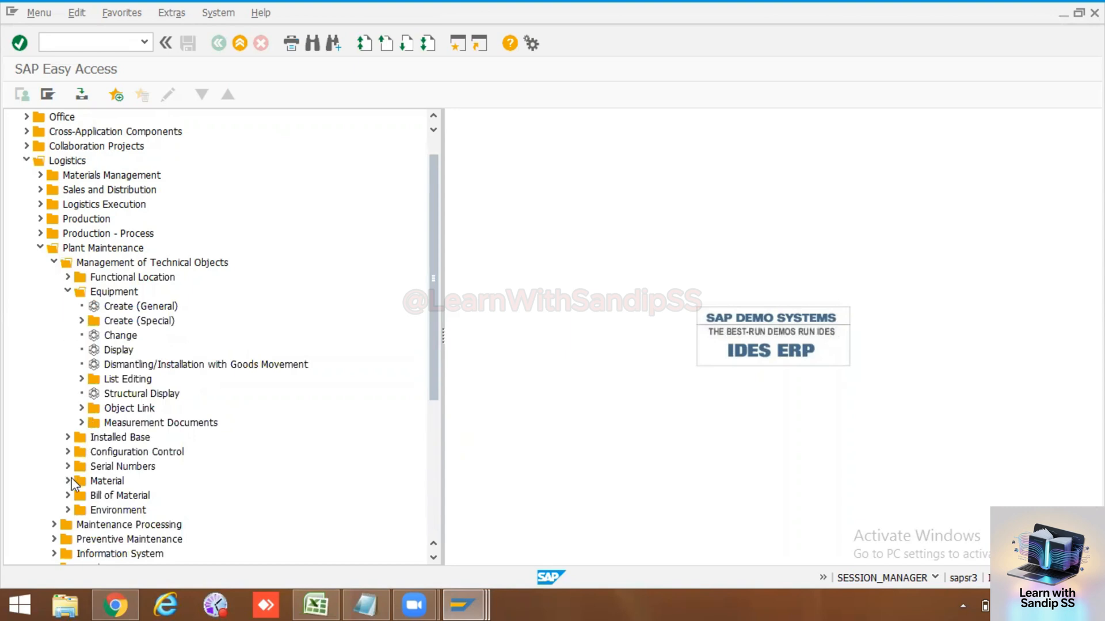
pyautogui.click(68, 496)
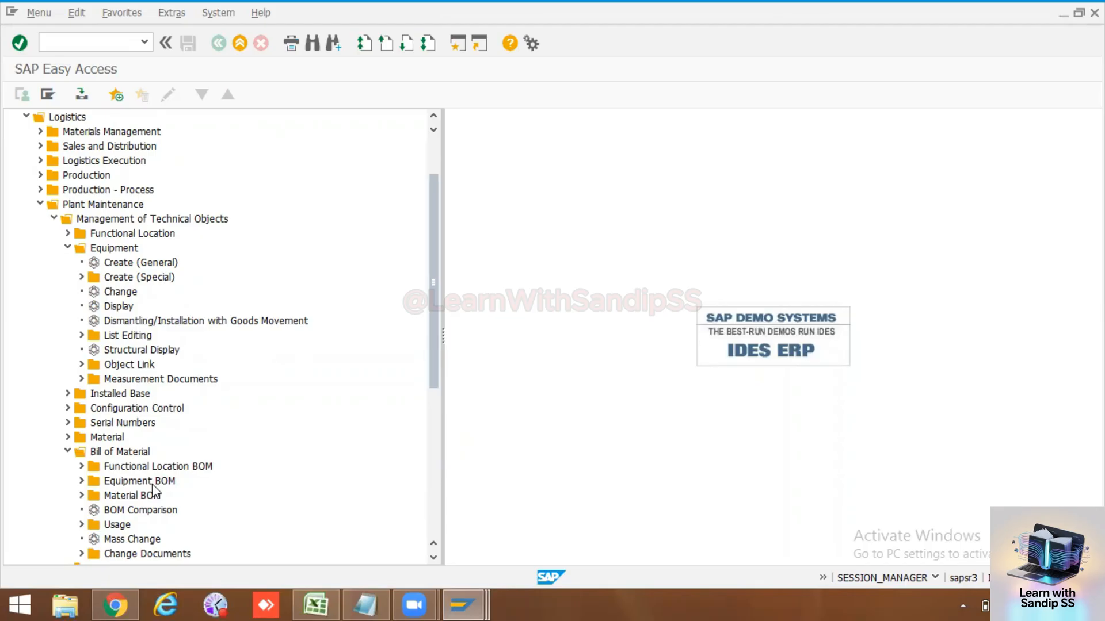
pyautogui.click(81, 482)
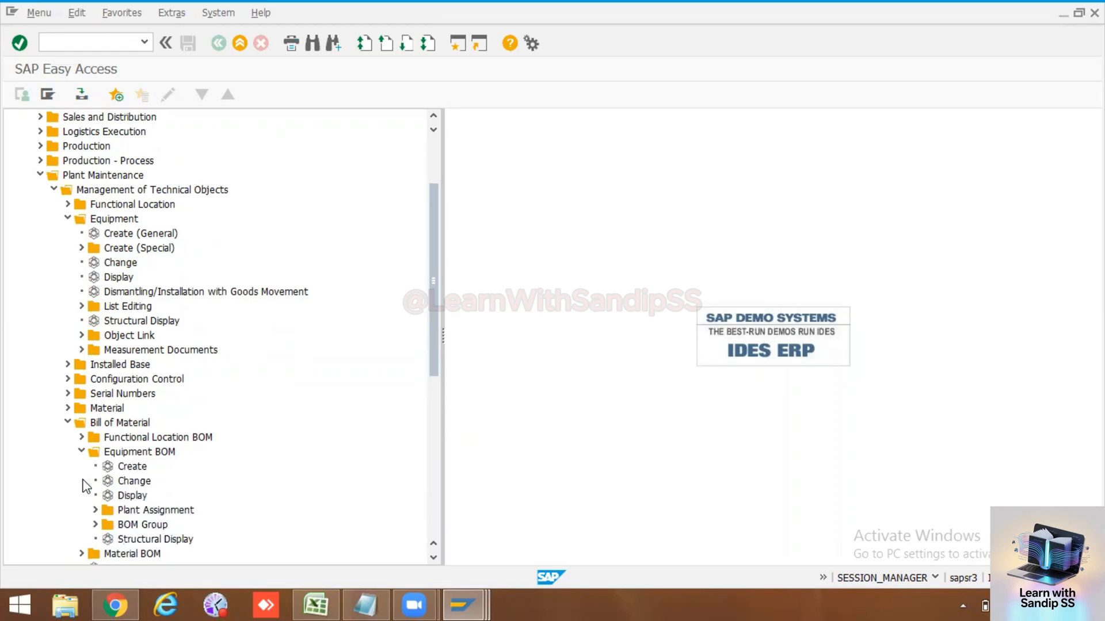
pyautogui.doubleClick(123, 468)
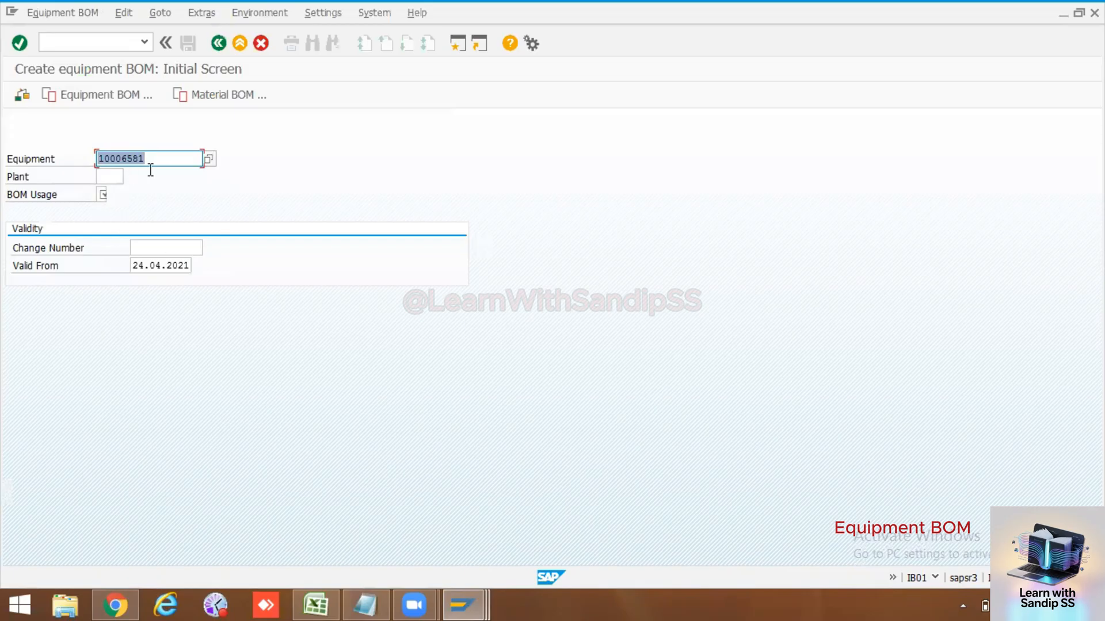
# Step: Copy the equipment number 10006576 from cell B25 of the PM workbook into the Equipment field of the SAP equipment BOM
pyautogui.click(315, 604)
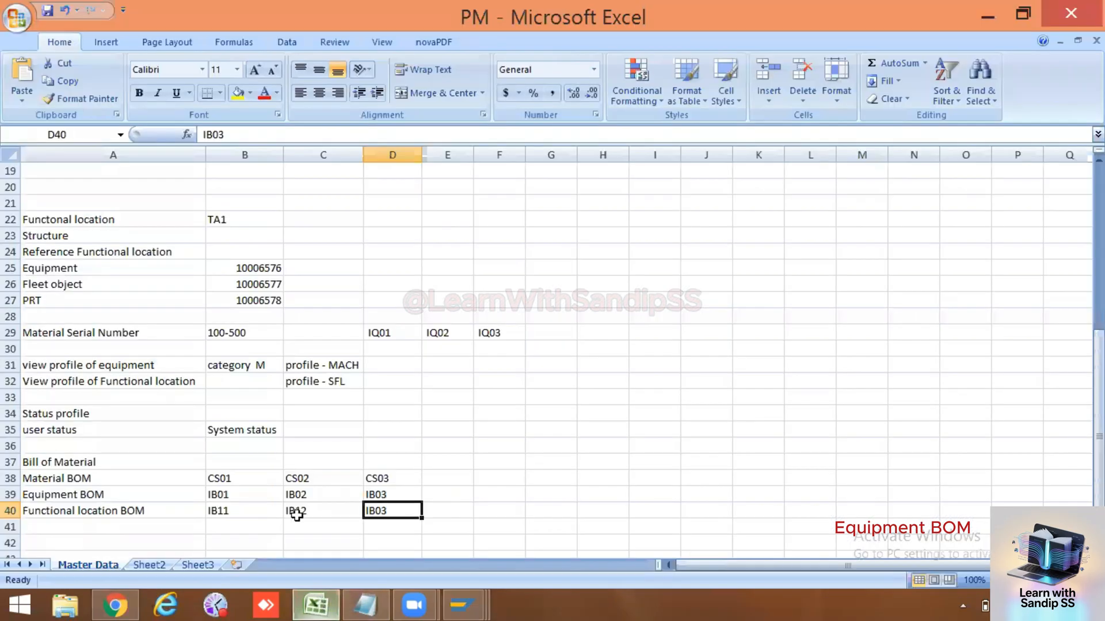
pyautogui.click(269, 269)
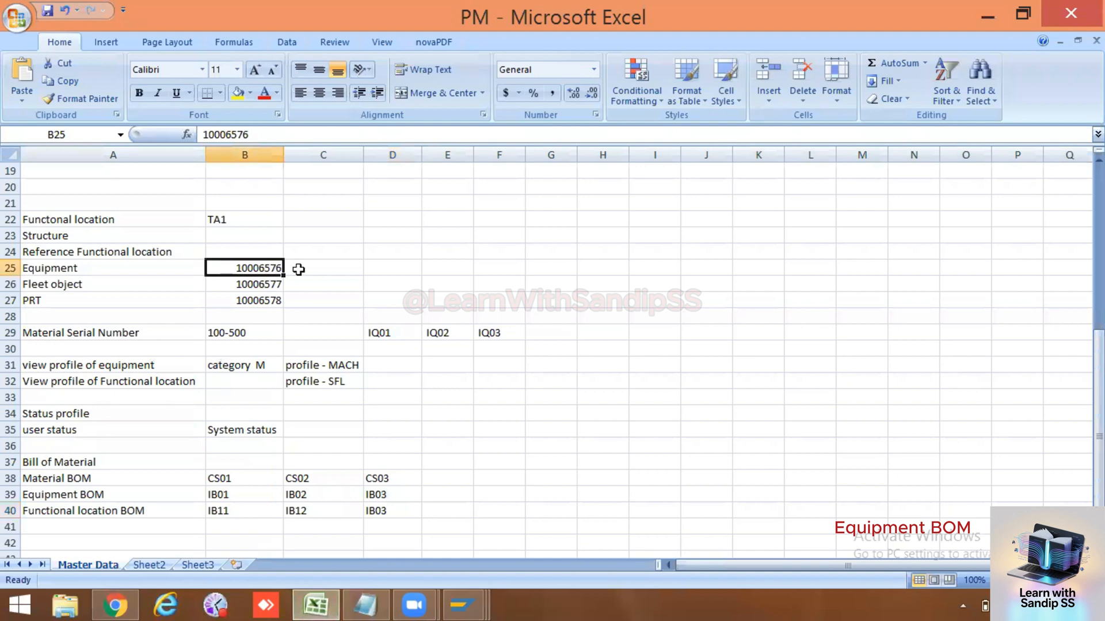
pyautogui.hotkey('alt', 'Tab')
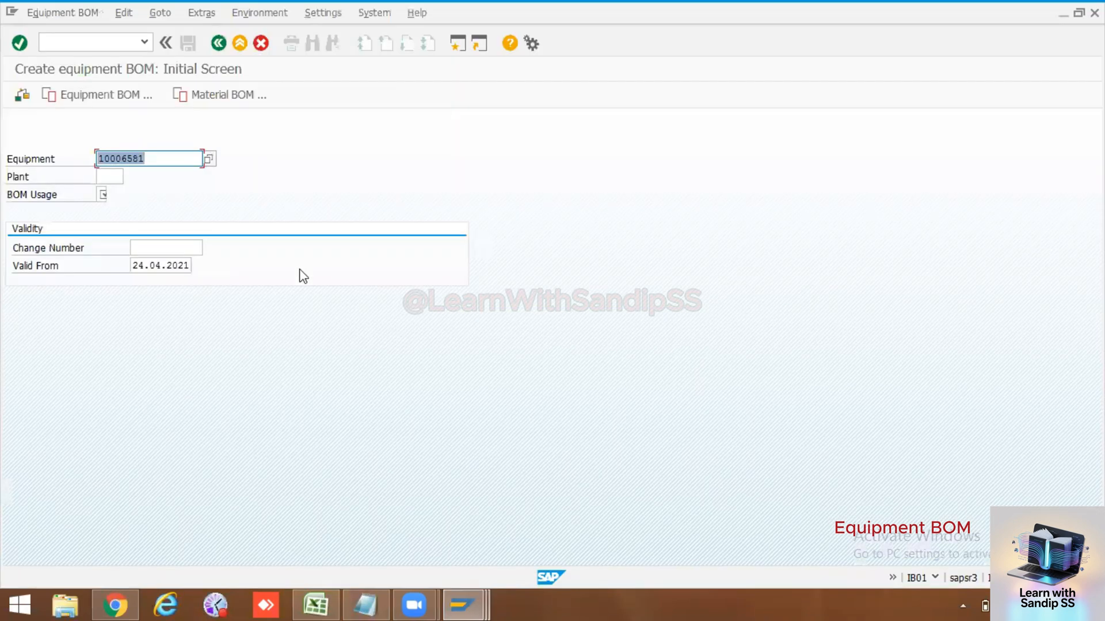
pyautogui.hotkey('alt', 'Tab')
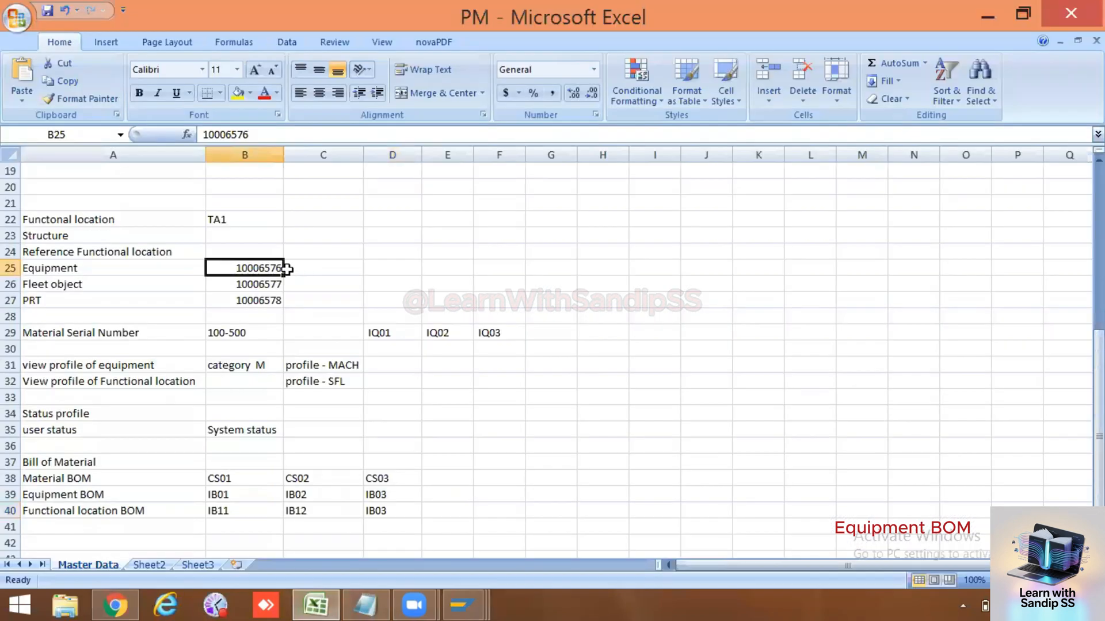
pyautogui.moveTo(249, 134); pyautogui.dragTo(204, 134)
pyautogui.hotkey('ctrl', 'c')
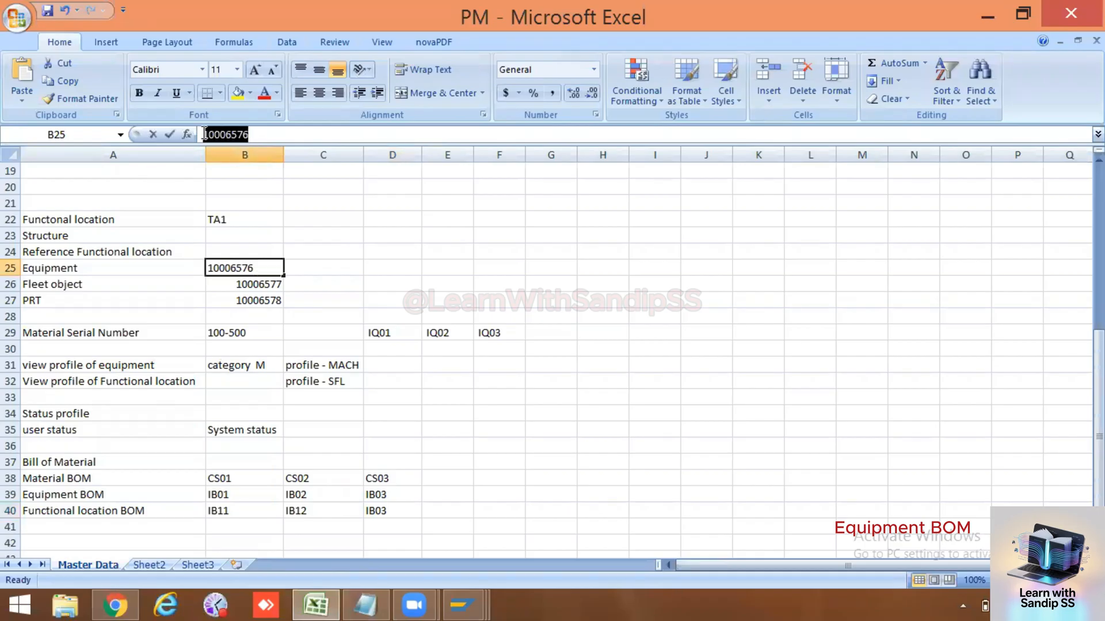
pyautogui.hotkey('alt', 'Tab')
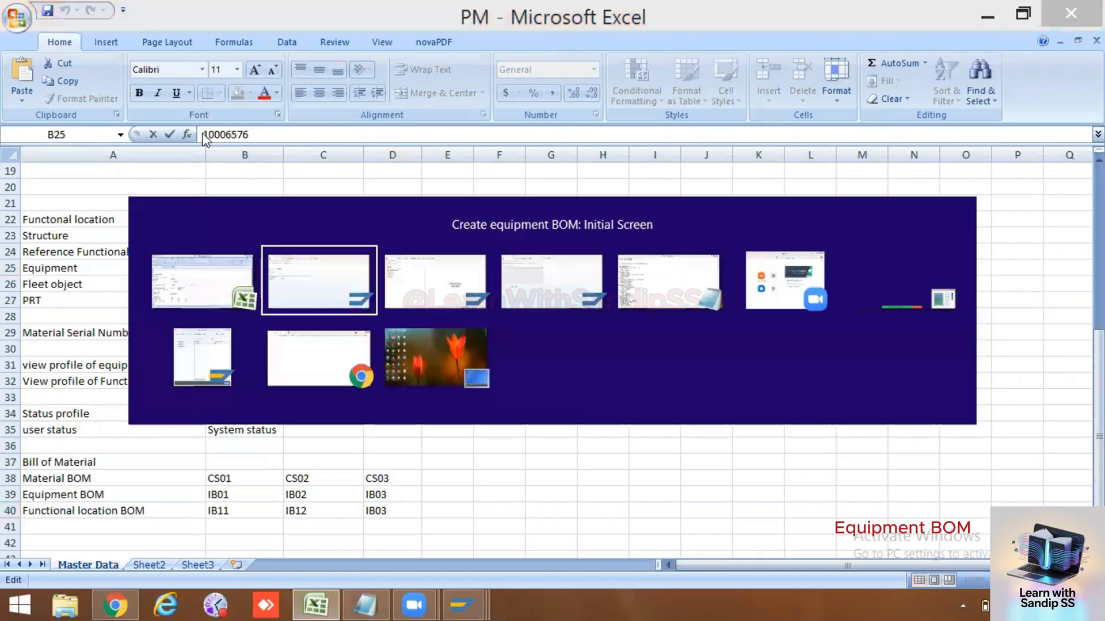
pyautogui.moveTo(145, 158); pyautogui.dragTo(97, 157)
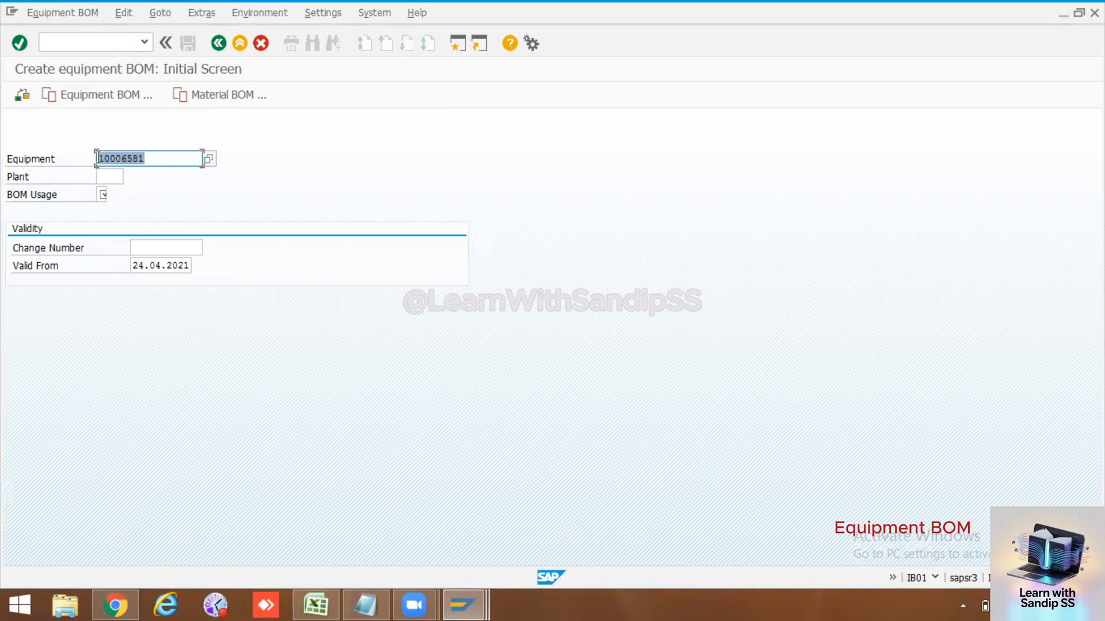
pyautogui.hotkey('ctrl', 'v')
# Step: Set the plant to 1000 and choose BOM usage 4, Plant maintenance
pyautogui.click(101, 177)
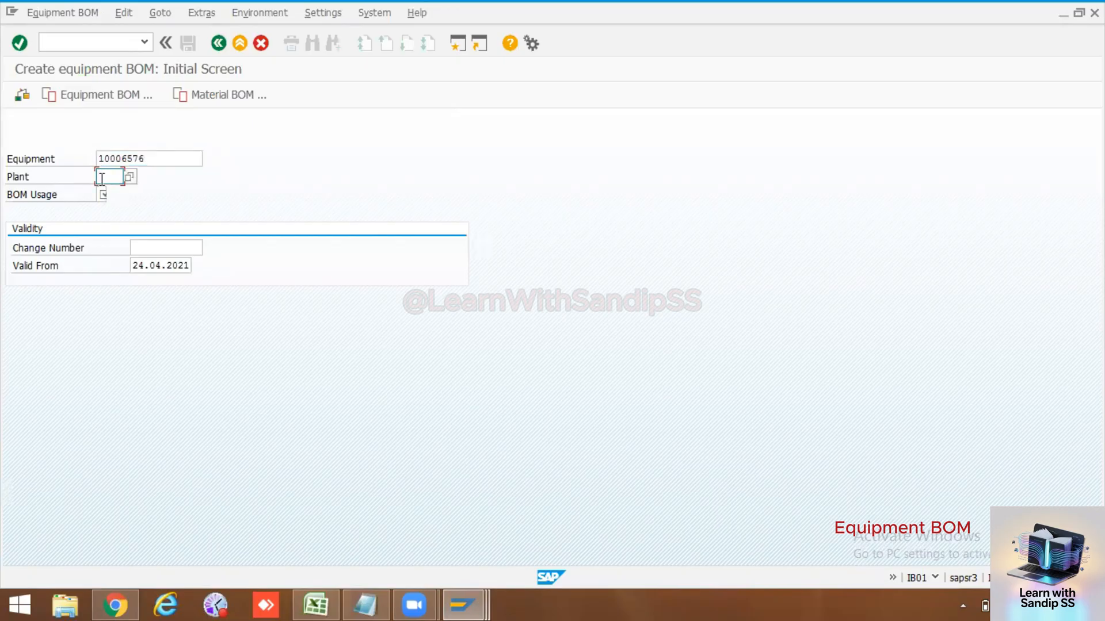
pyautogui.write('1000')
pyautogui.click(104, 194)
pyautogui.click(111, 195)
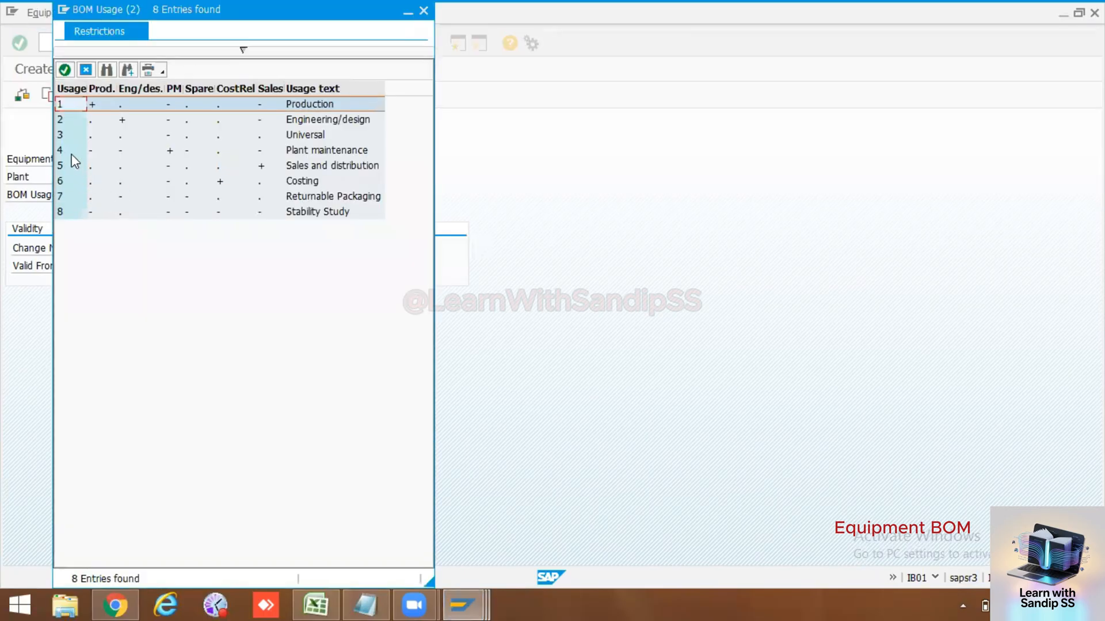
pyautogui.doubleClick(61, 149)
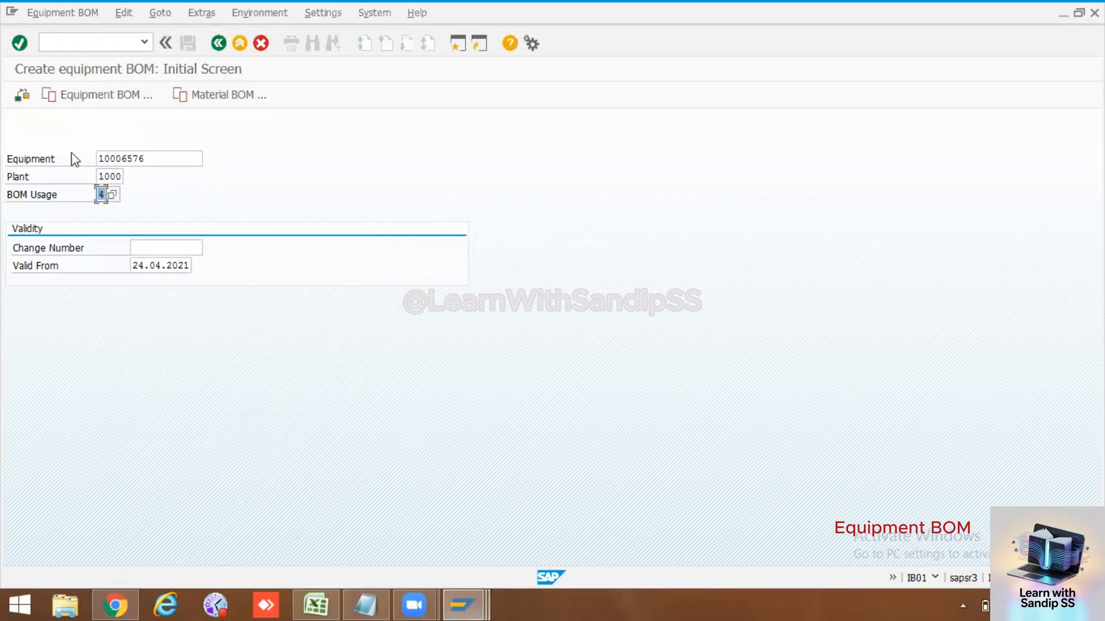
# Step: Review the available BOM usages, select usage 4 for Plant maintenance again, and continue to the item overview
pyautogui.click(112, 195)
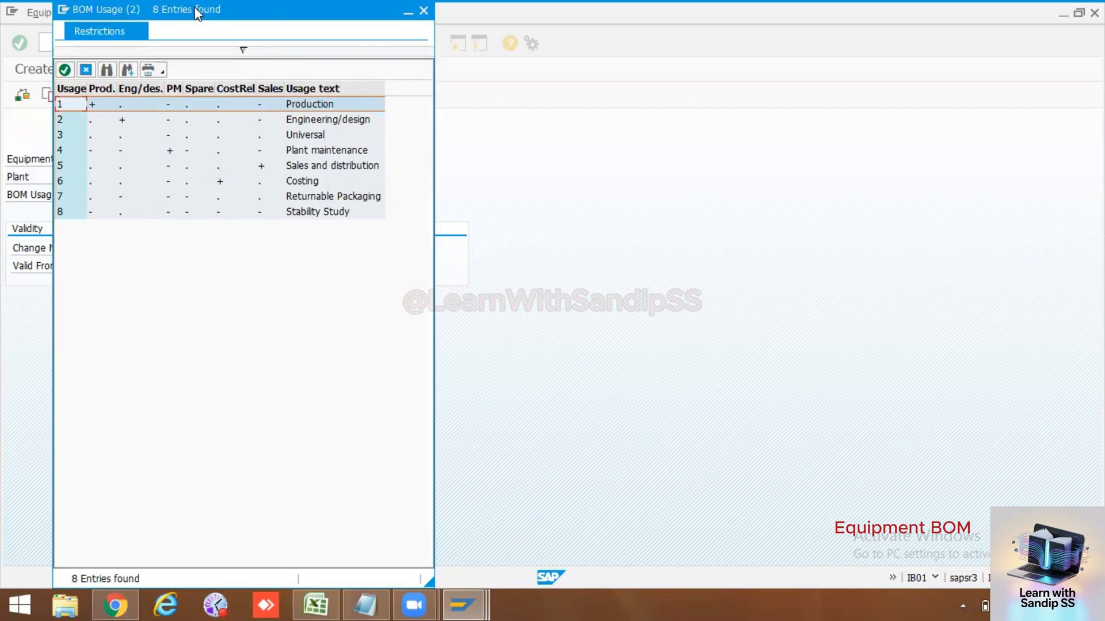
pyautogui.moveTo(195, 7); pyautogui.dragTo(478, 59)
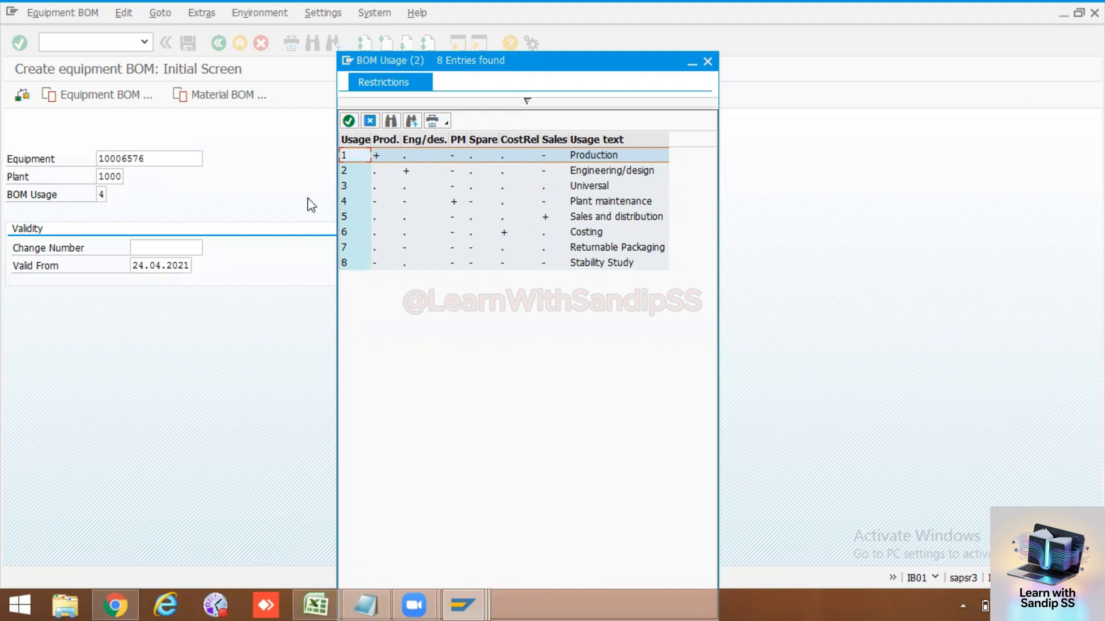
pyautogui.doubleClick(344, 202)
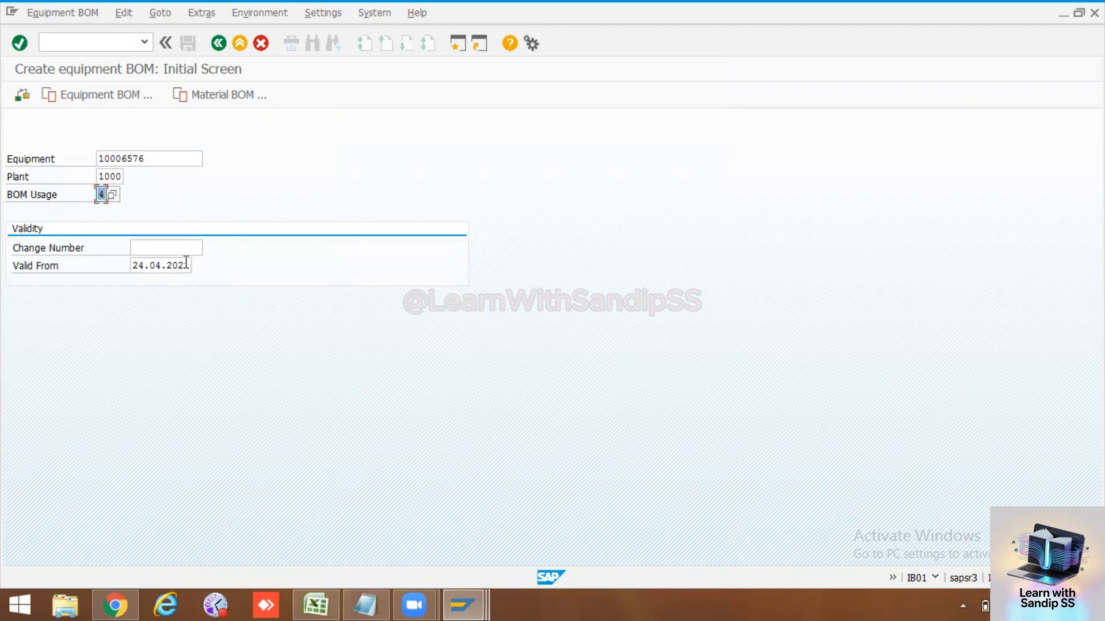
pyautogui.press('Return')
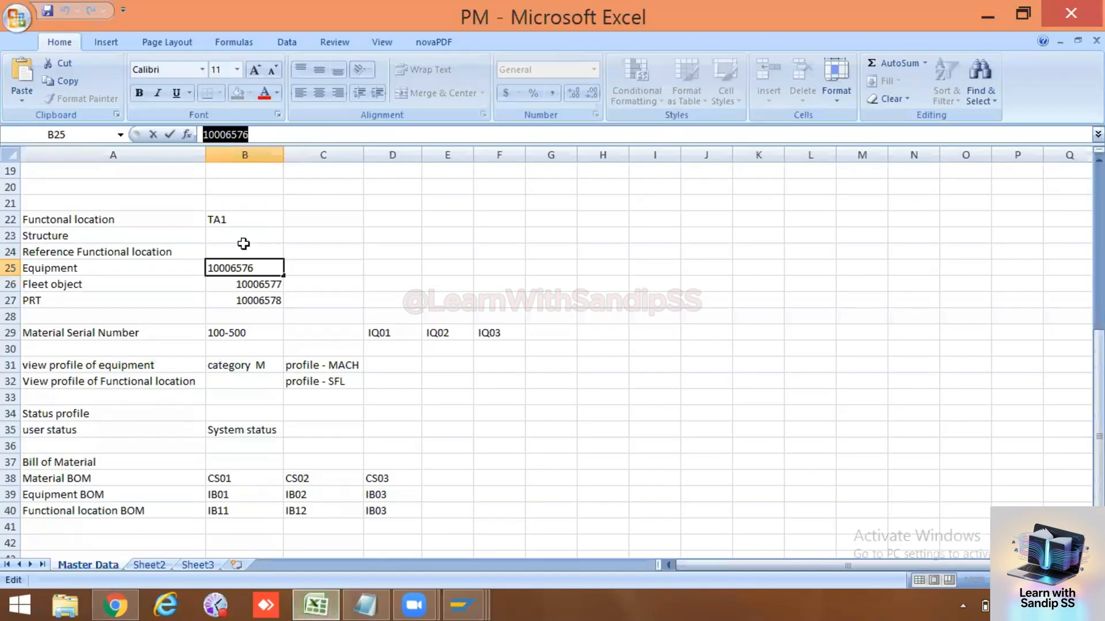
pyautogui.click(244, 333)
pyautogui.hotkey('ctrl', 'c')
pyautogui.hotkey('alt', 'Tab')
pyautogui.hotkey('ctrl', 'v')
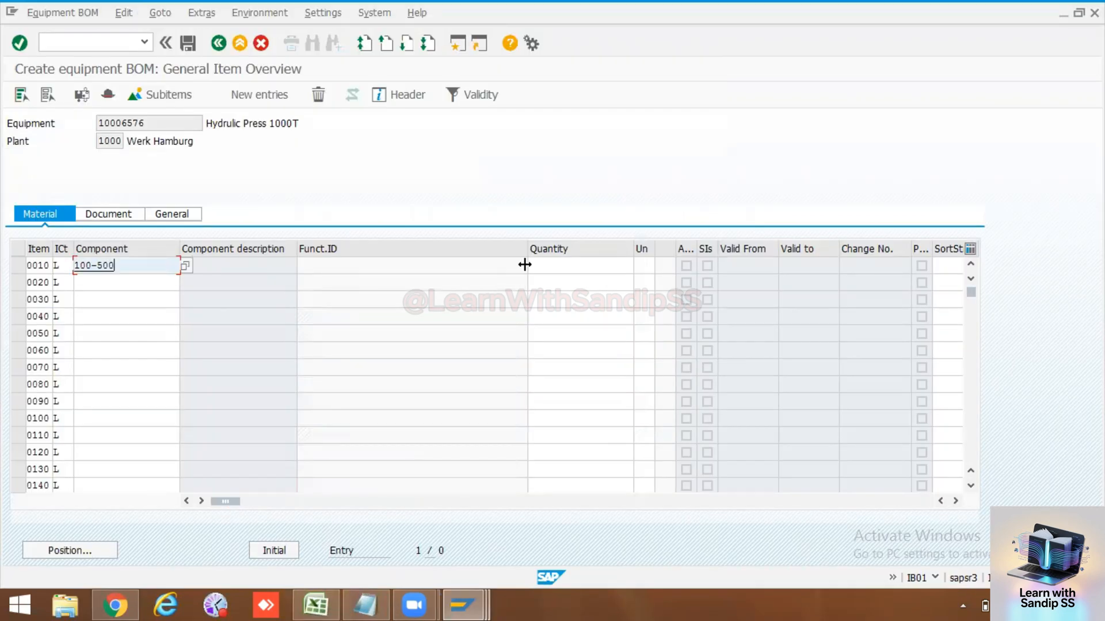
pyautogui.click(551, 263)
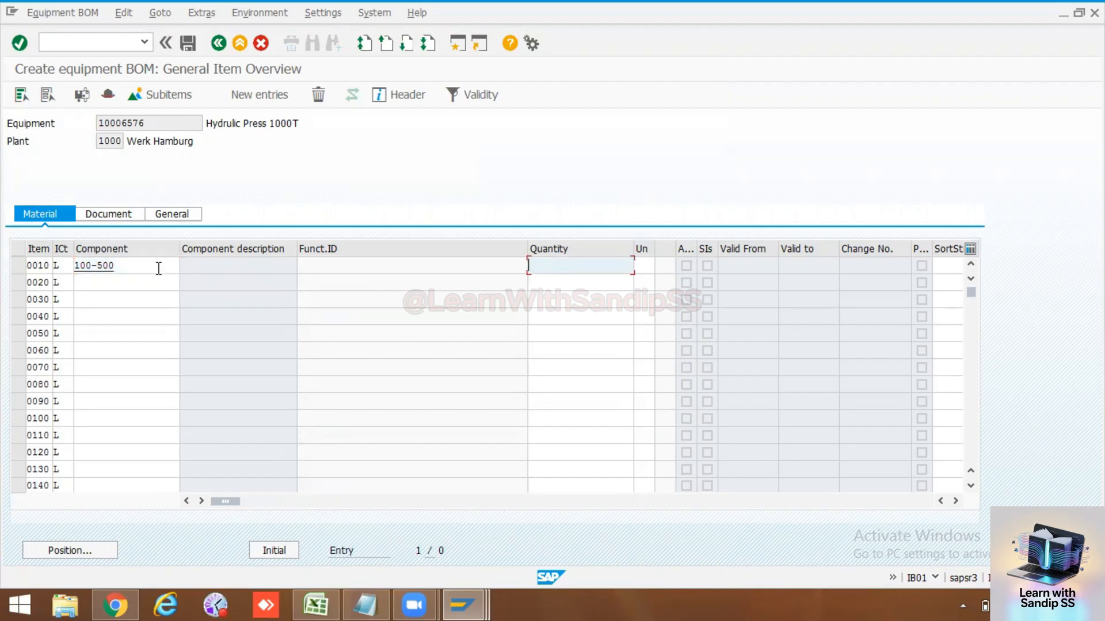
pyautogui.moveTo(159, 266); pyautogui.dragTo(58, 263)
pyautogui.press('Delete')
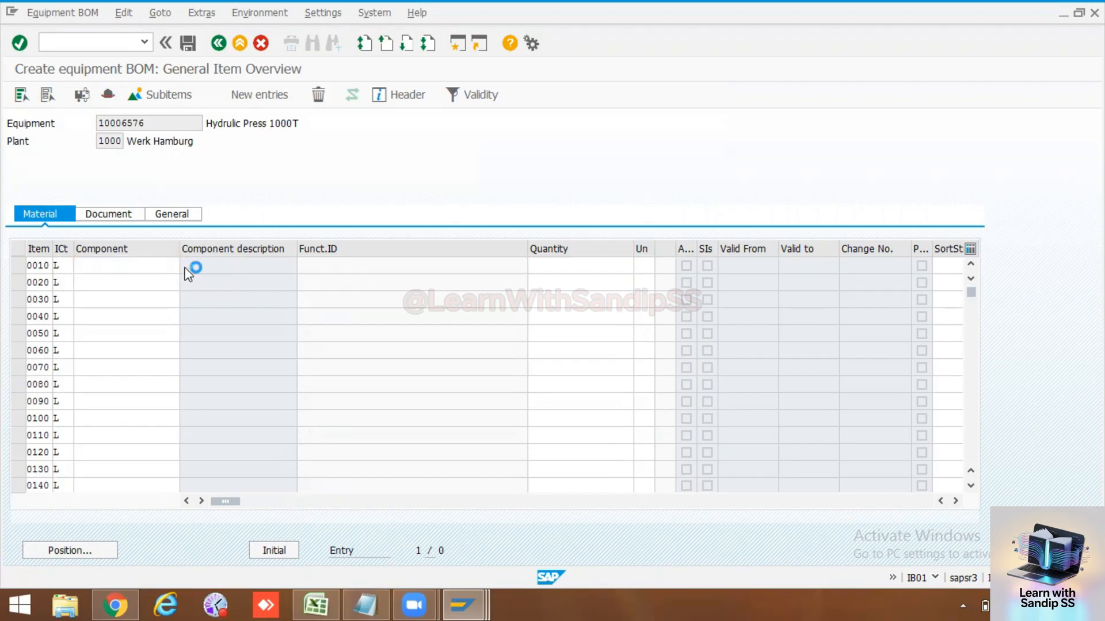
# Step: Look up ball bearing material 100-510 as the component of item 0010 and set its quantity to 2
pyautogui.click(185, 266)
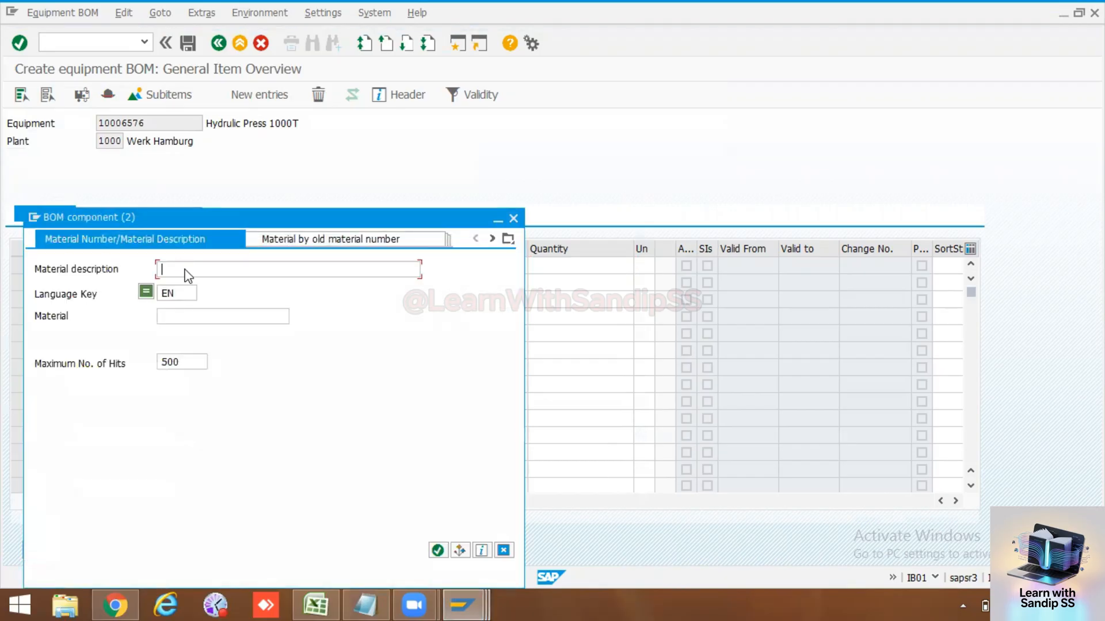
pyautogui.click(436, 551)
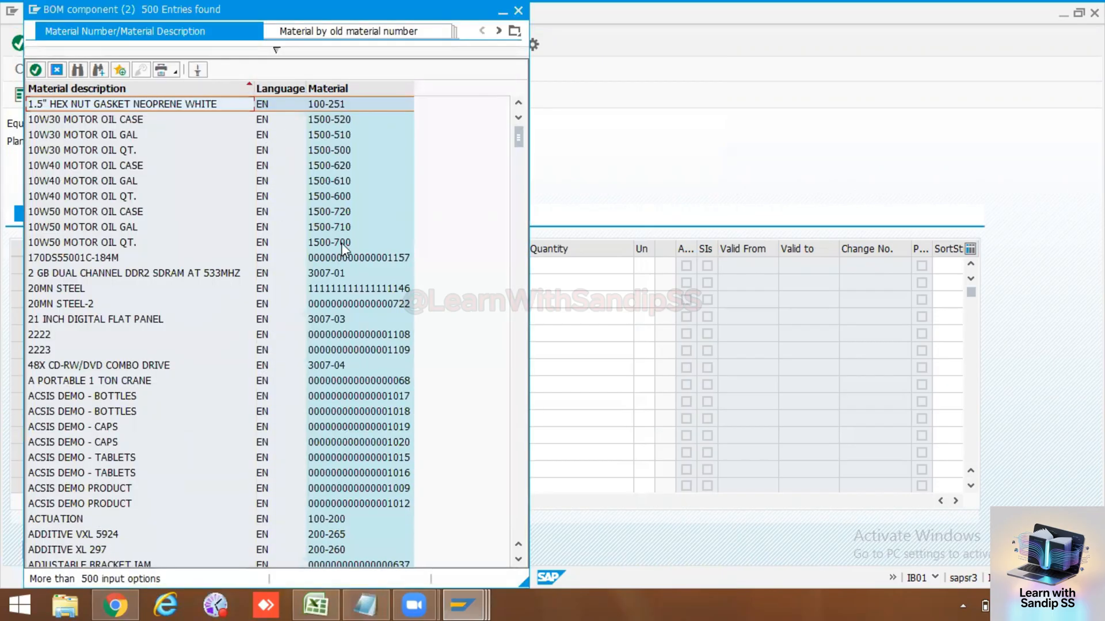
pyautogui.scroll(-5, 339, 410)
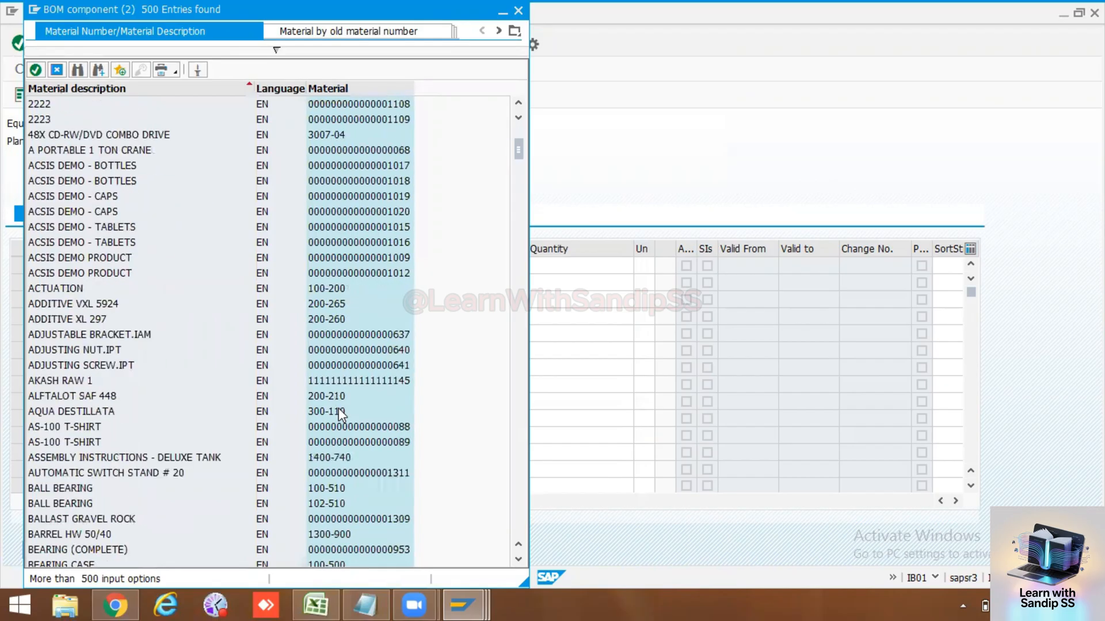
pyautogui.scroll(-5, 339, 259)
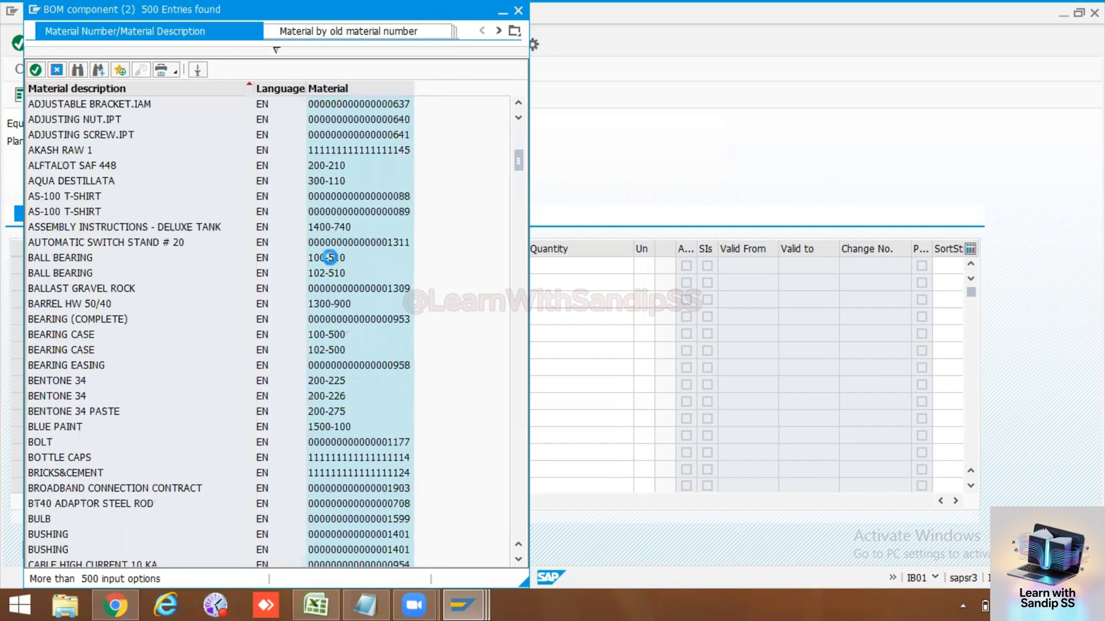
pyautogui.doubleClick(330, 257)
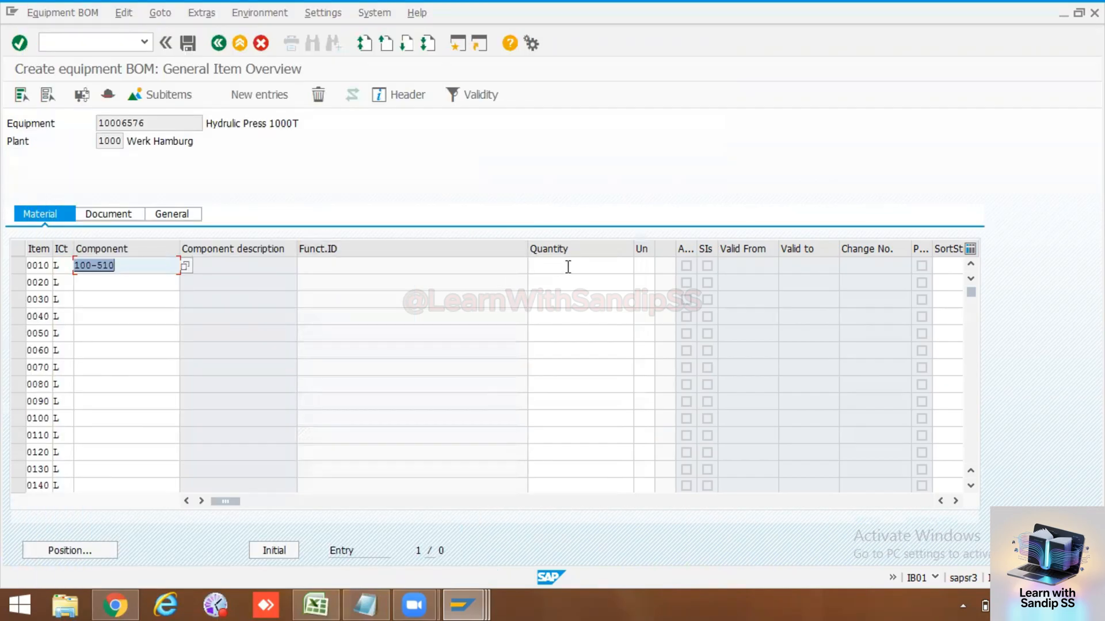
pyautogui.click(568, 266)
pyautogui.write('2')
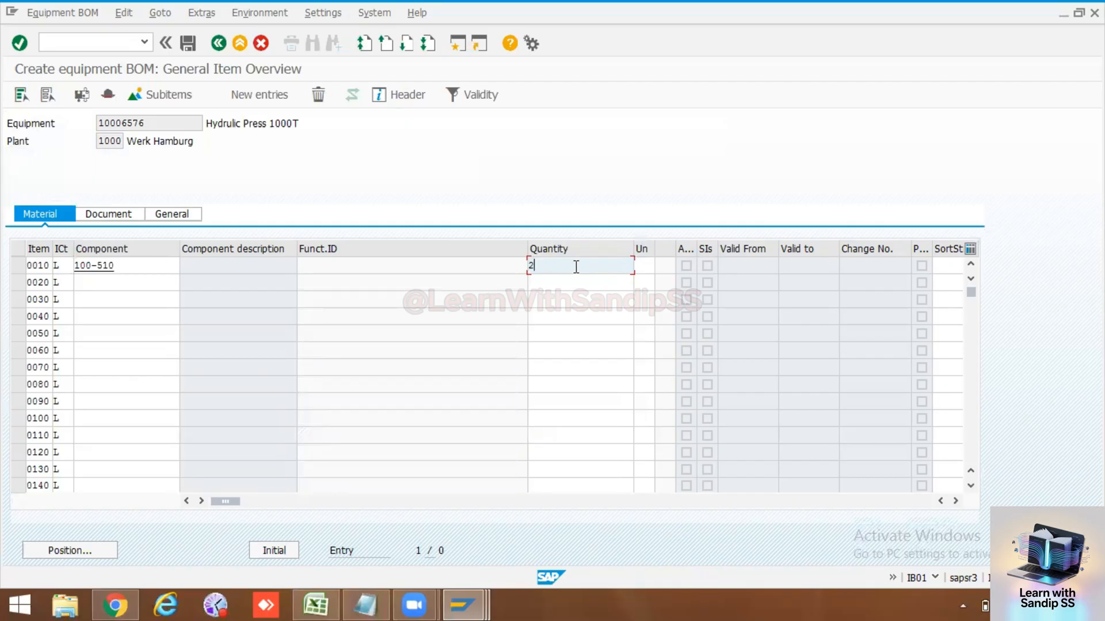
# Step: Examine the list of component units of measure available for item 0010 and close it without choosing one
pyautogui.click(645, 265)
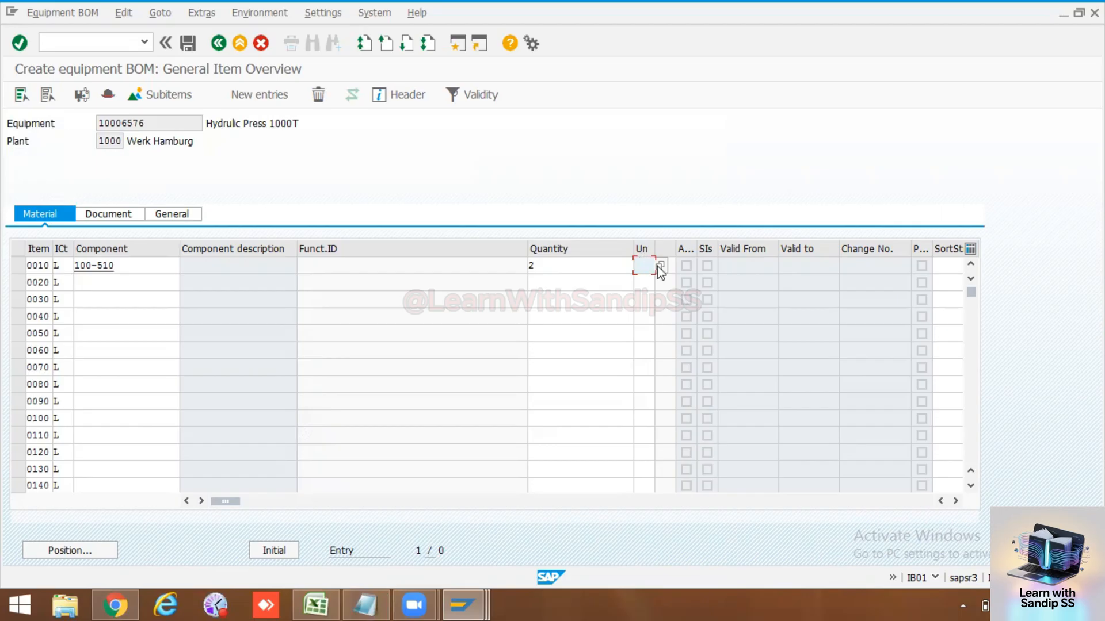
pyautogui.click(660, 266)
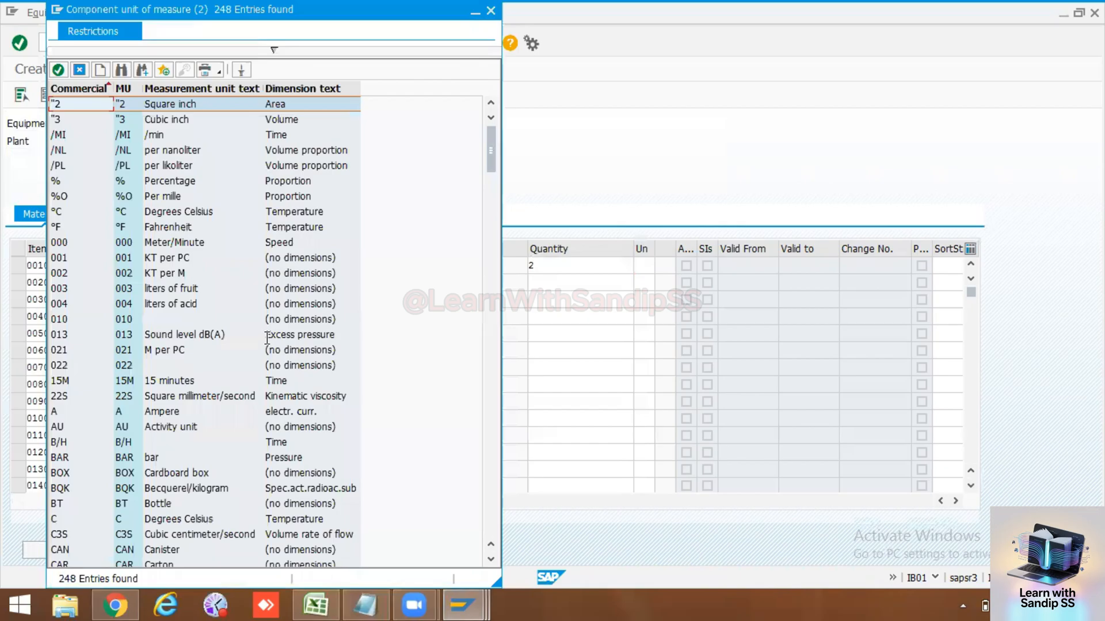
pyautogui.scroll(-11, 267, 340)
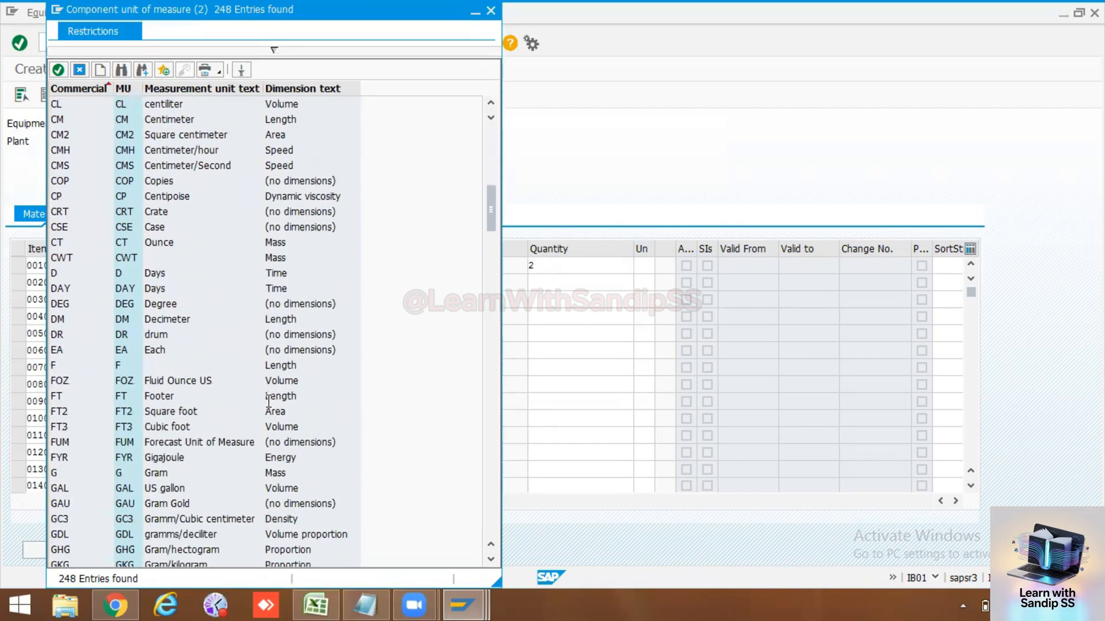
pyautogui.scroll(-4, 268, 402)
pyautogui.scroll(-4, 268, 401)
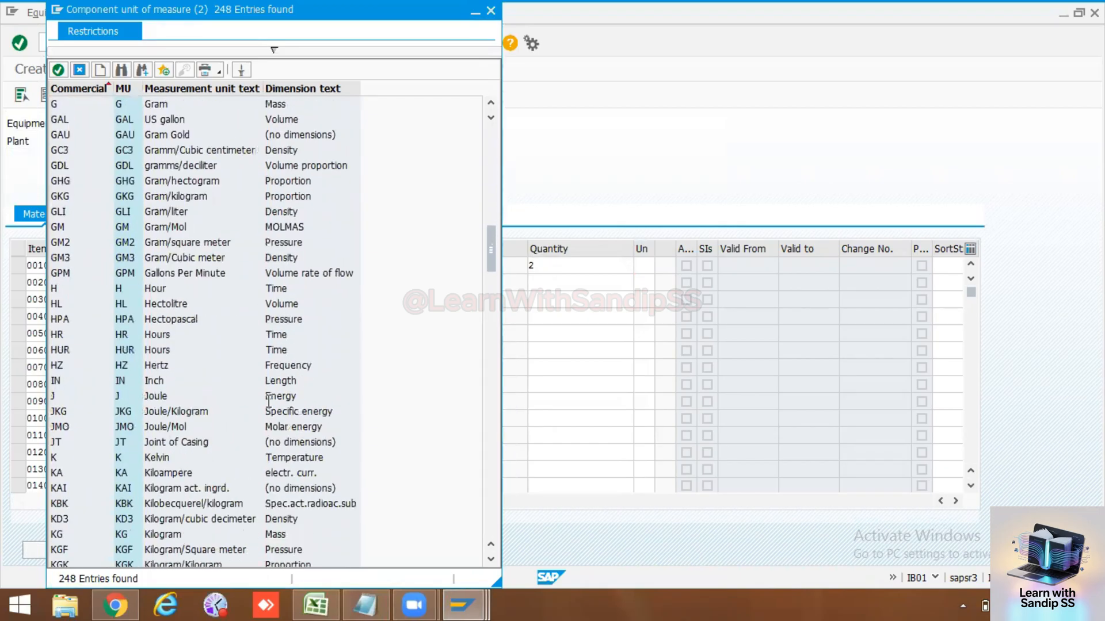
pyautogui.scroll(-5, 268, 402)
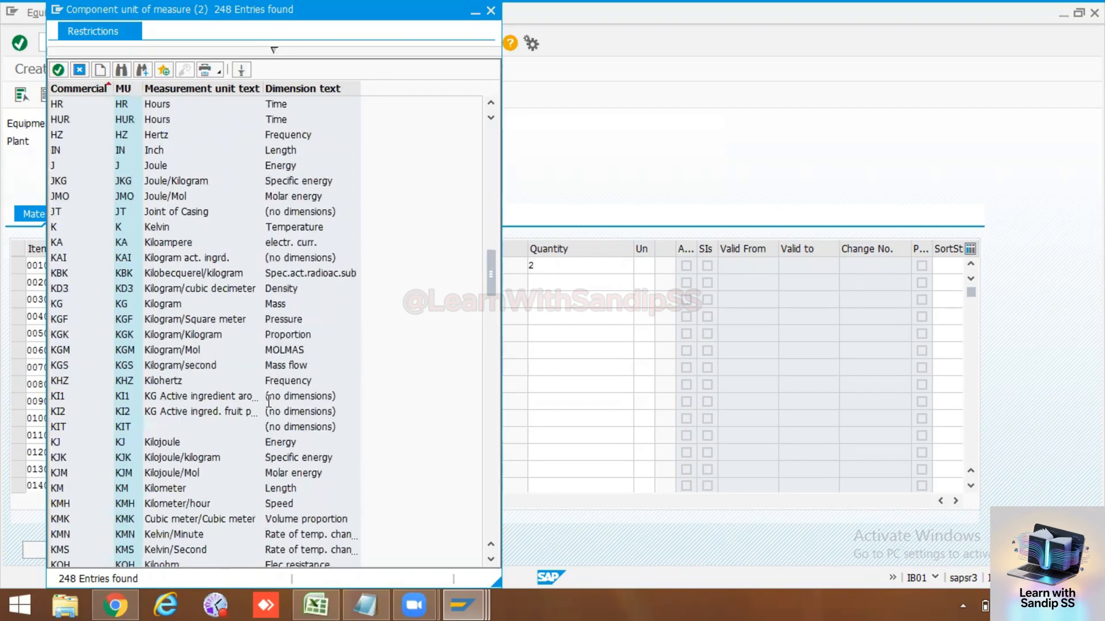
pyautogui.scroll(-20, 268, 401)
pyautogui.scroll(2, 268, 401)
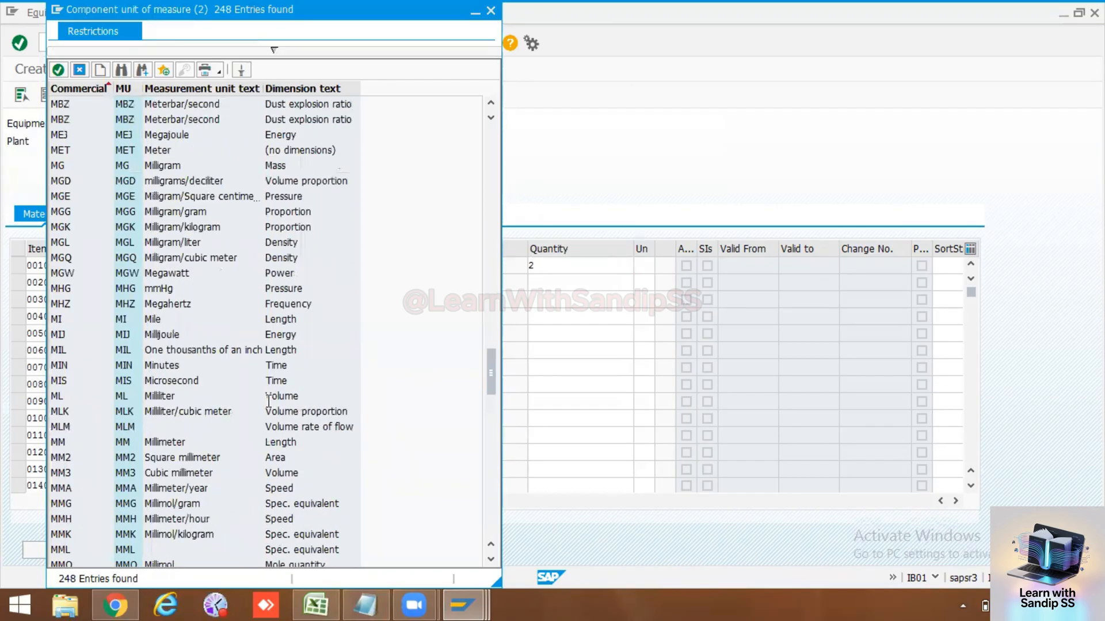
pyautogui.scroll(8, 268, 401)
pyautogui.scroll(9, 297, 259)
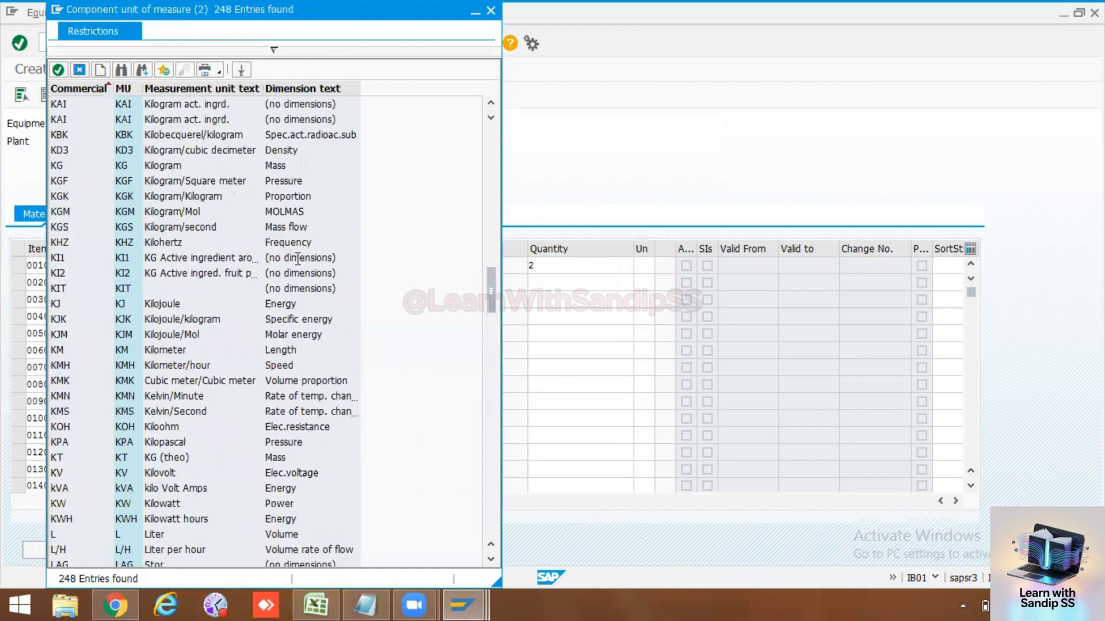
pyautogui.scroll(7, 297, 259)
pyautogui.scroll(1, 298, 259)
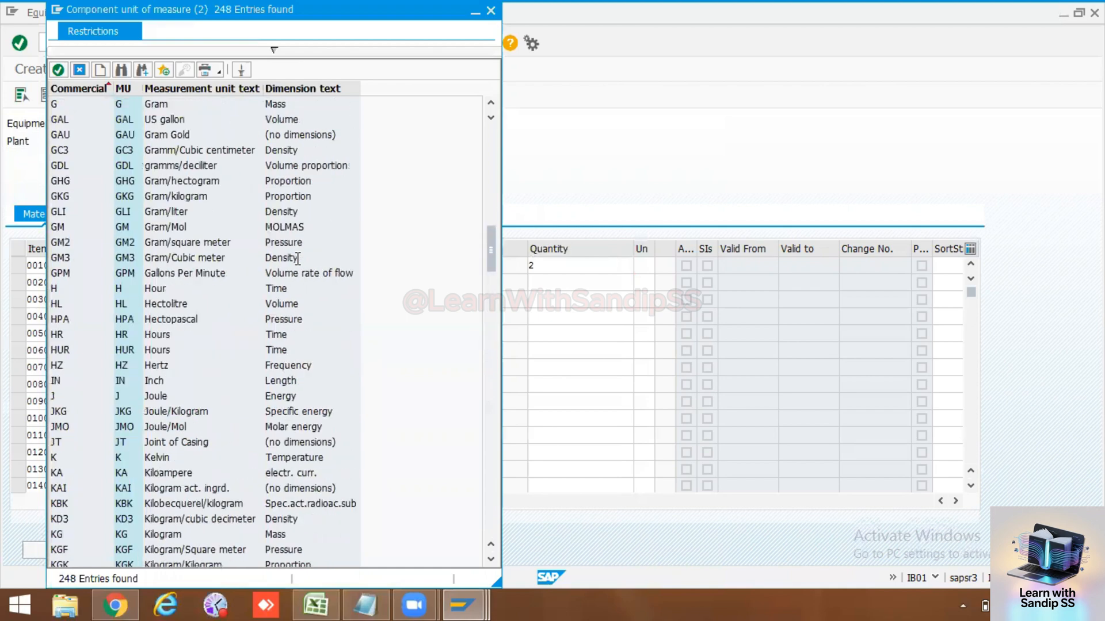
pyautogui.scroll(-3, 298, 259)
pyautogui.scroll(-2, 404, 37)
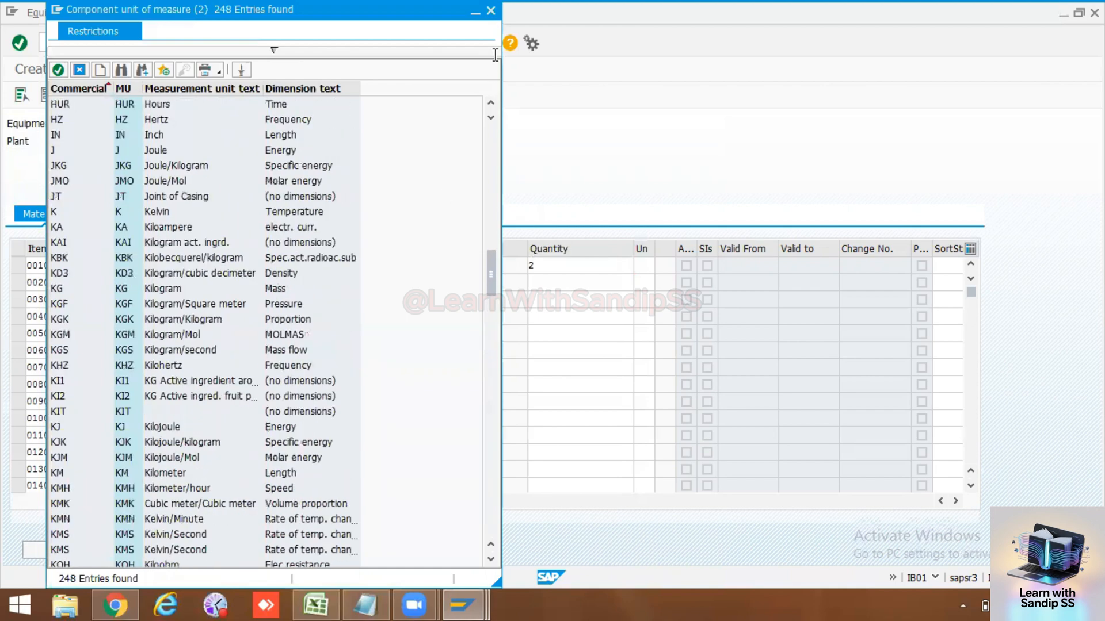
pyautogui.scroll(-4, 385, 31)
pyautogui.scroll(-3, 385, 30)
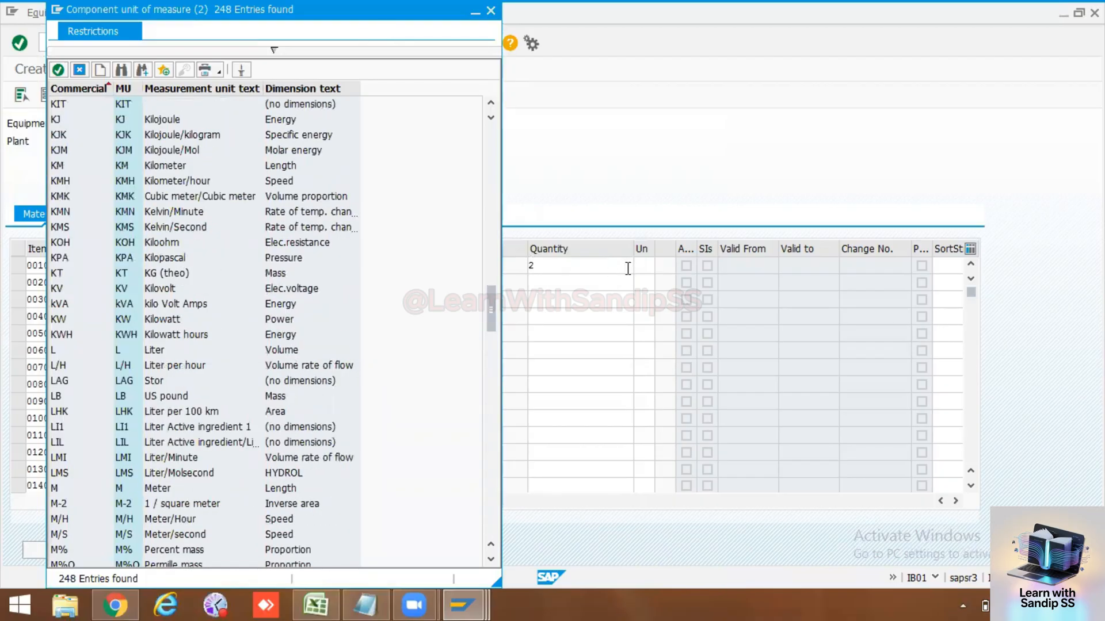
pyautogui.press('Escape')
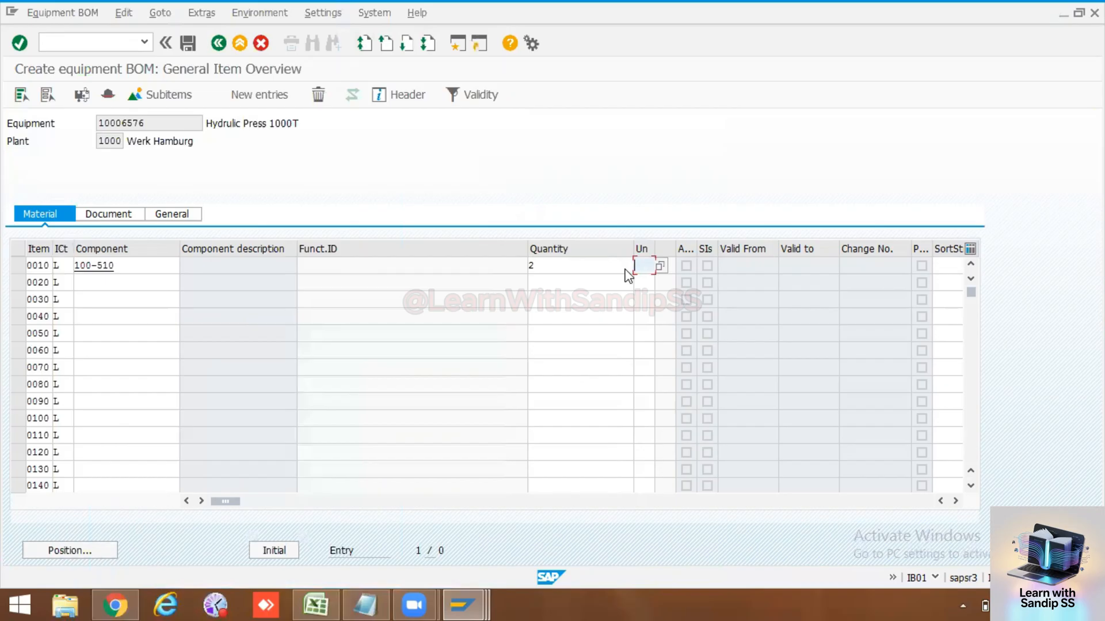
# Step: Try to set the unit of measure of item 0010 to EA
pyautogui.write('EA')
pyautogui.press('Return')
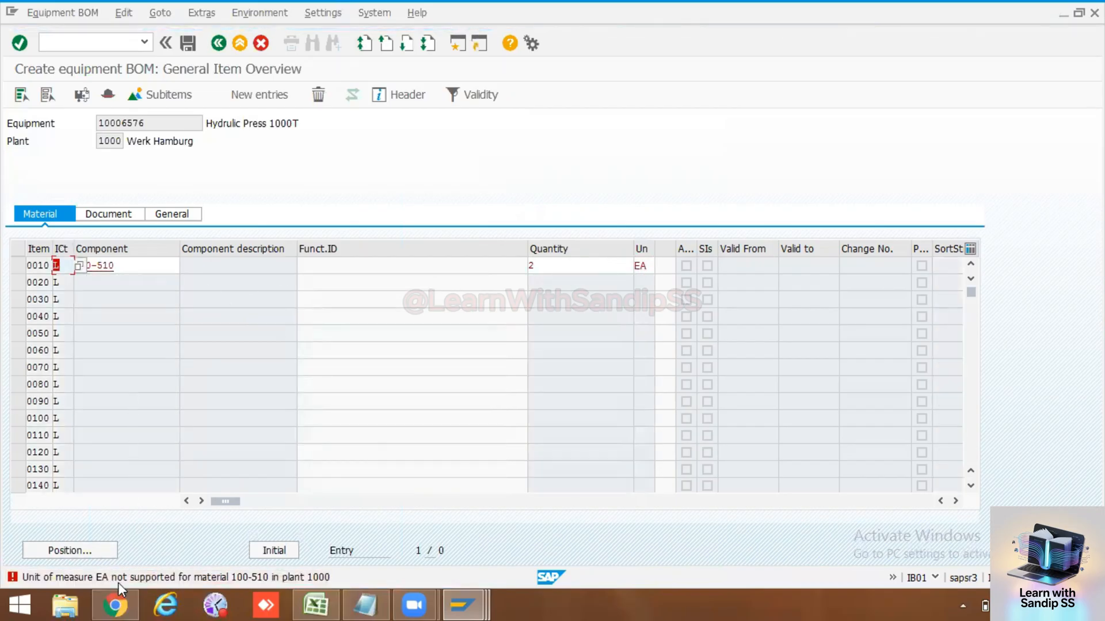
# Step: Set the unit of measure of item 0010 to PC
pyautogui.click(649, 267)
pyautogui.press('BackSpace')
pyautogui.press('BackSpace')
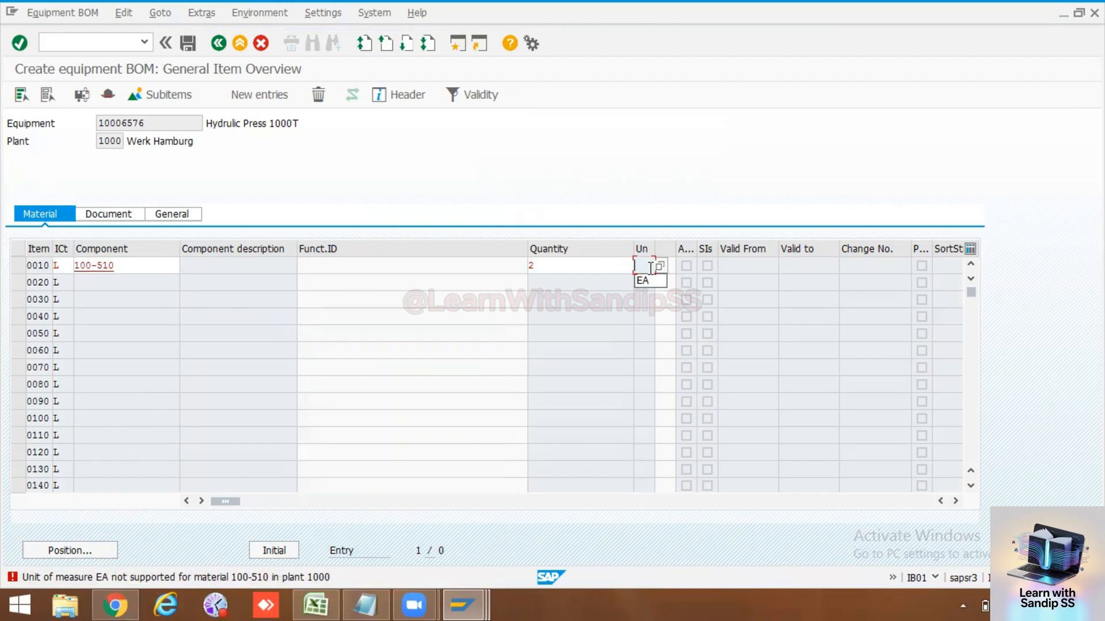
pyautogui.write('PC')
pyautogui.press('Return')
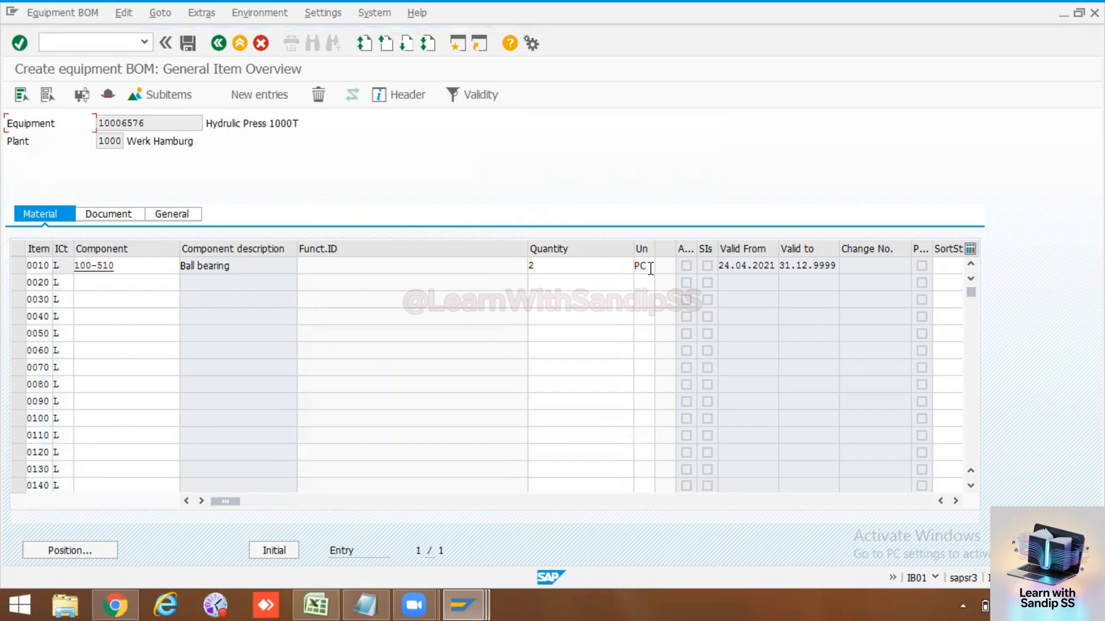
# Step: Add material 100-100 from the material search as the component of item 0020, with quantity 1 and unit PC
pyautogui.click(100, 281)
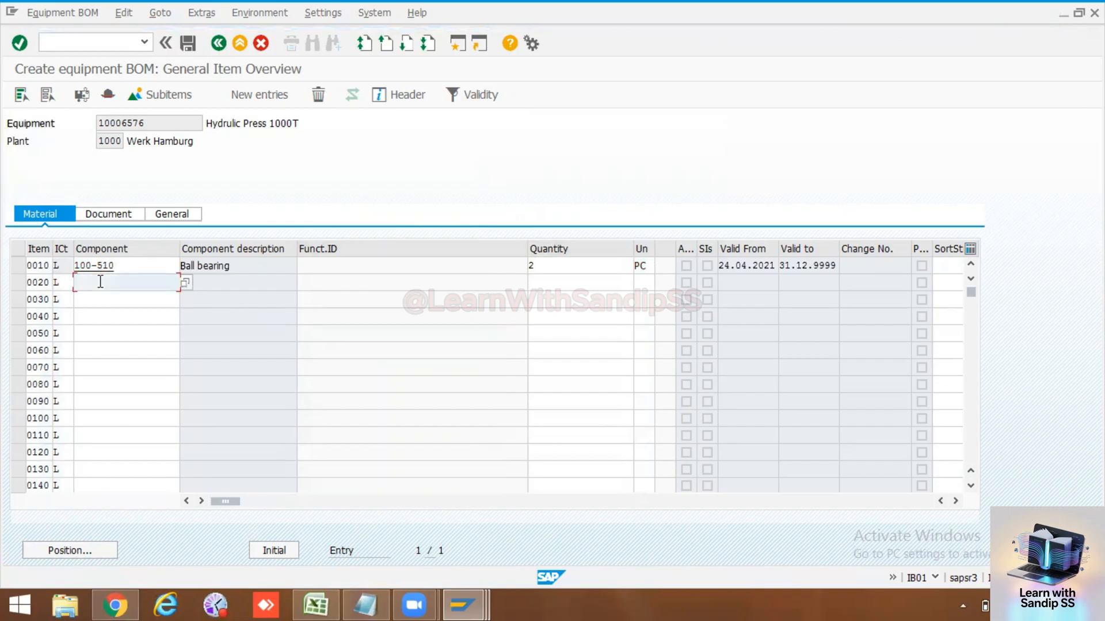
pyautogui.click(185, 282)
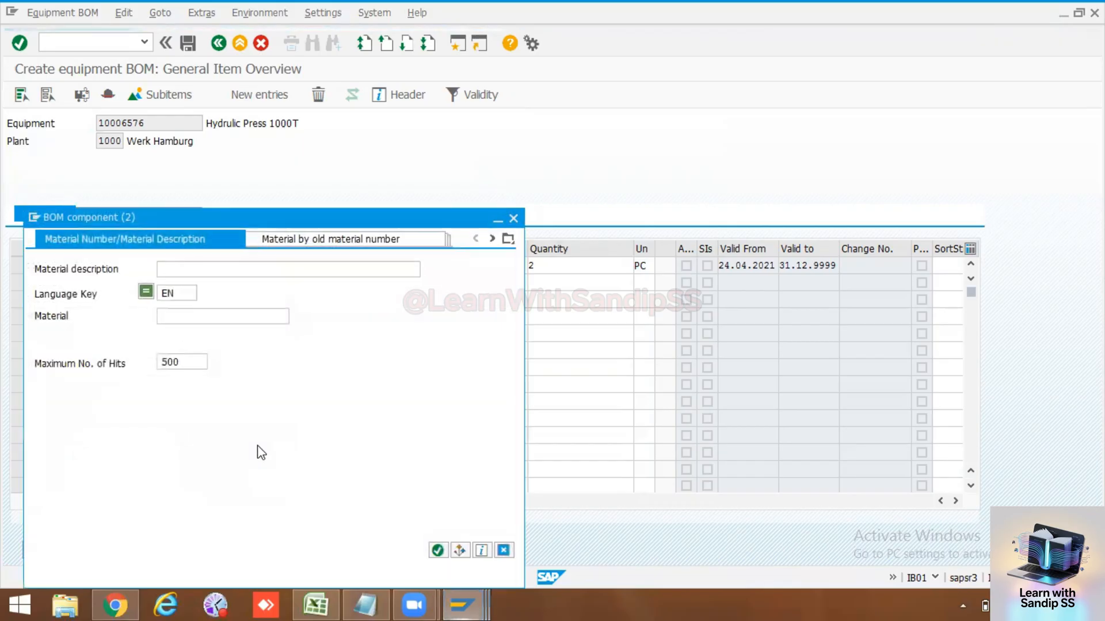
pyautogui.press('Return')
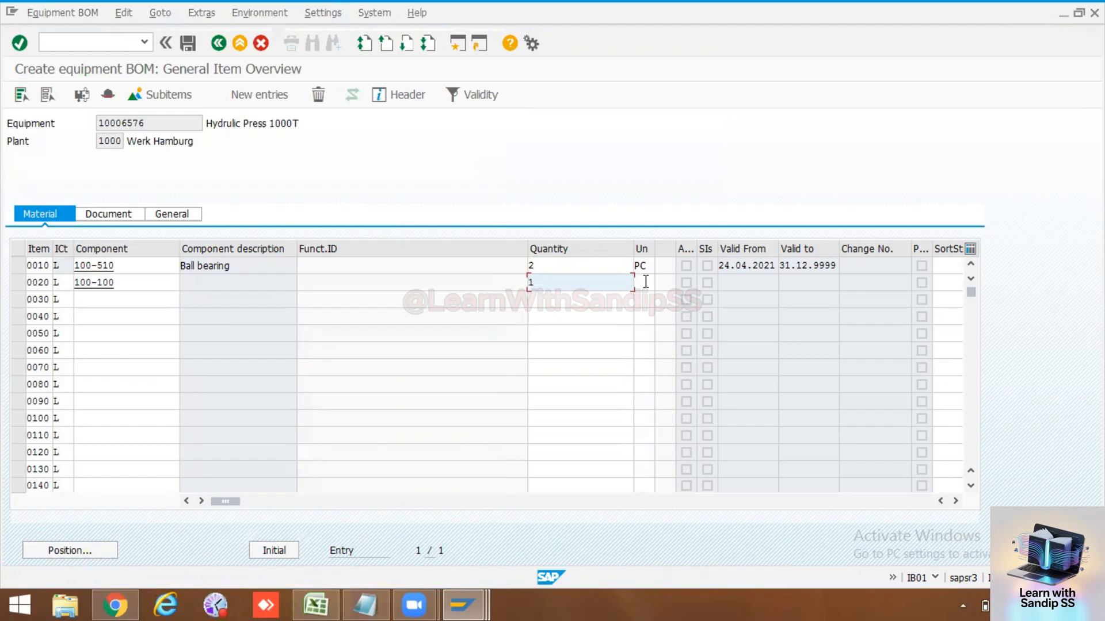
pyautogui.click(646, 282)
pyautogui.write('PC')
pyautogui.press('Return')
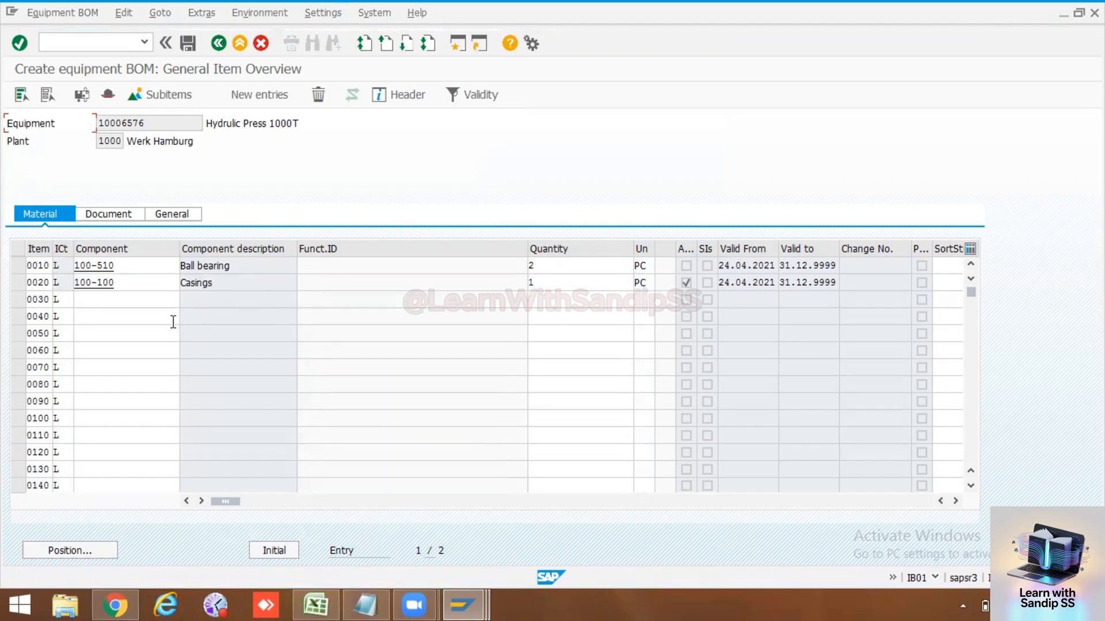
# Step: Search the BOM components for the material description *pump* and choose P-111 for item 0030
pyautogui.click(173, 300)
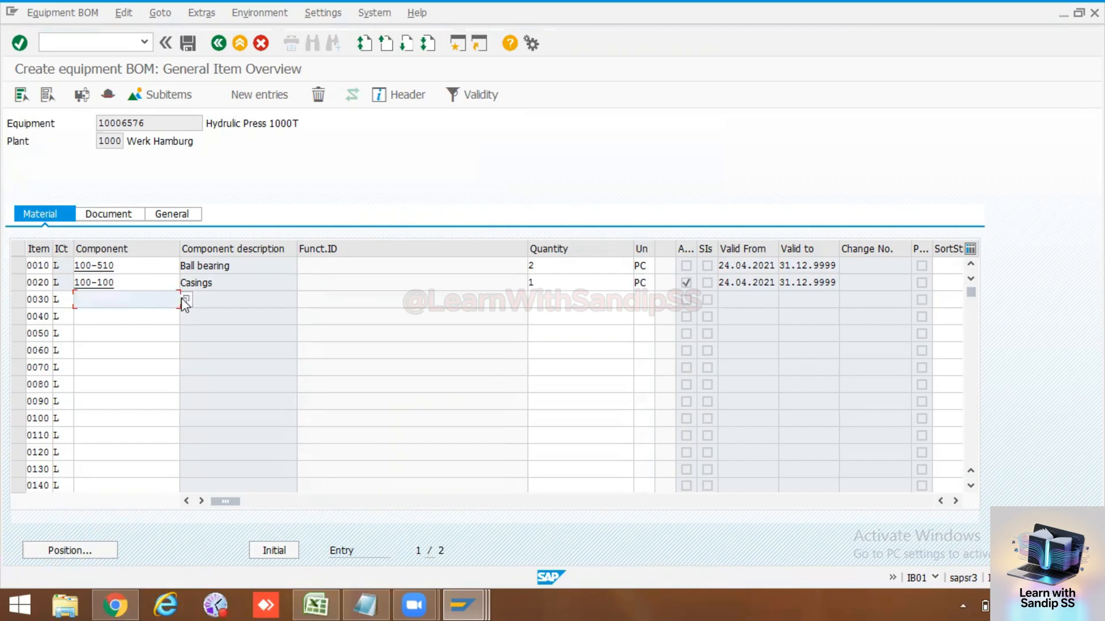
pyautogui.click(185, 299)
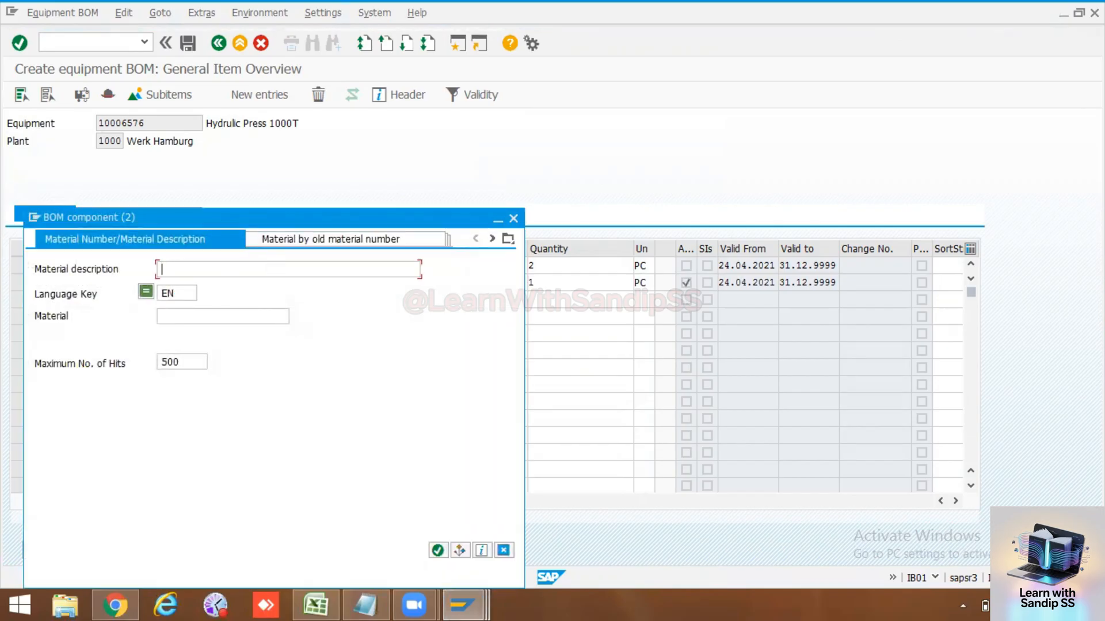
pyautogui.write('pUMP')
pyautogui.press('BackSpace')
pyautogui.press('BackSpace')
pyautogui.press('BackSpace')
pyautogui.press('BackSpace')
pyautogui.write('*pump*')
pyautogui.press('Return')
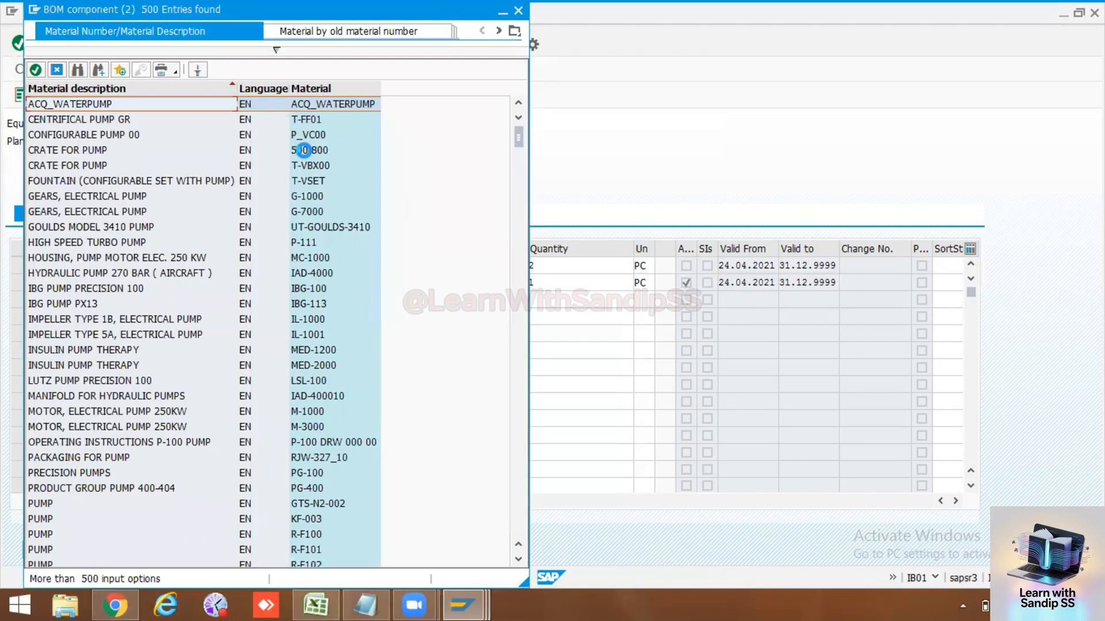
pyautogui.click(306, 122)
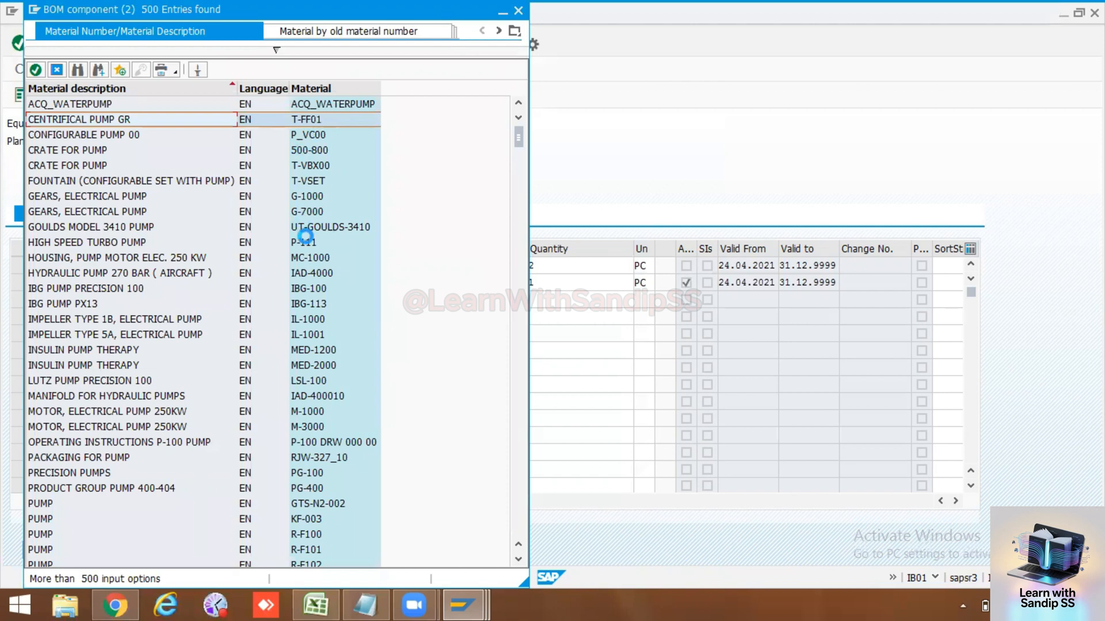
pyautogui.click(315, 246)
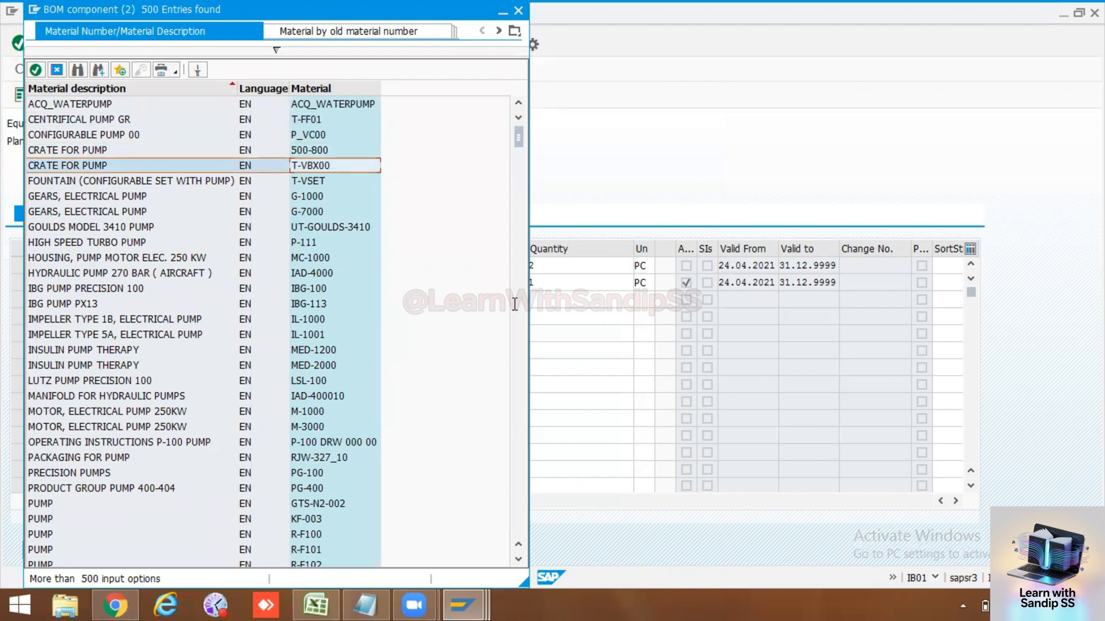
# Step: Set the quantity of item 0030 to 1 and its unit of measure to PC
pyautogui.click(537, 301)
pyautogui.write('1')
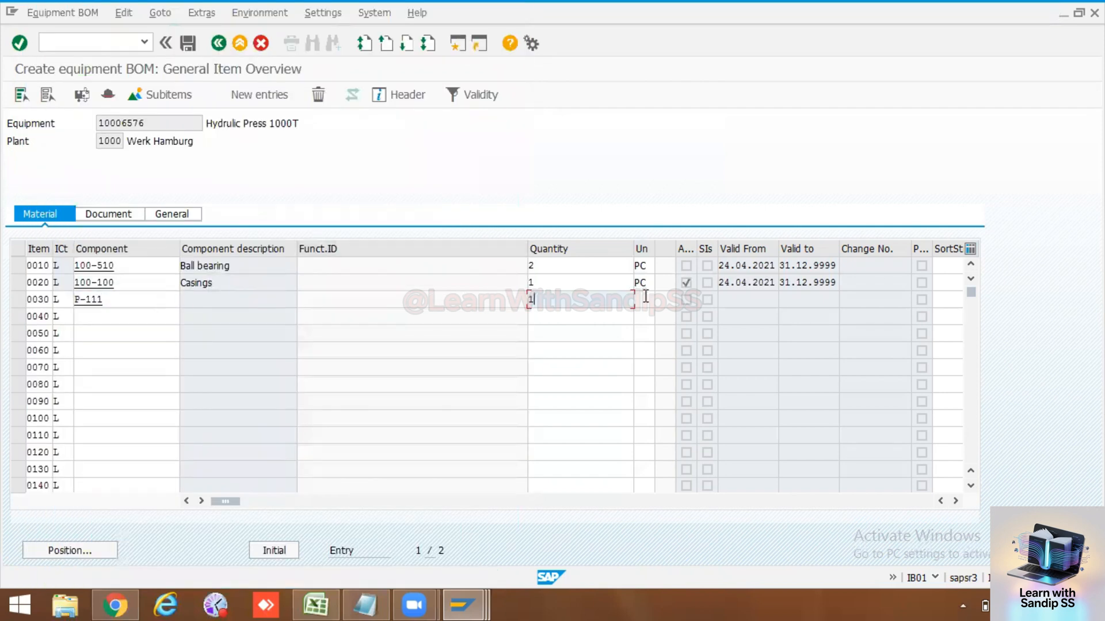
pyautogui.click(646, 297)
pyautogui.write('PC')
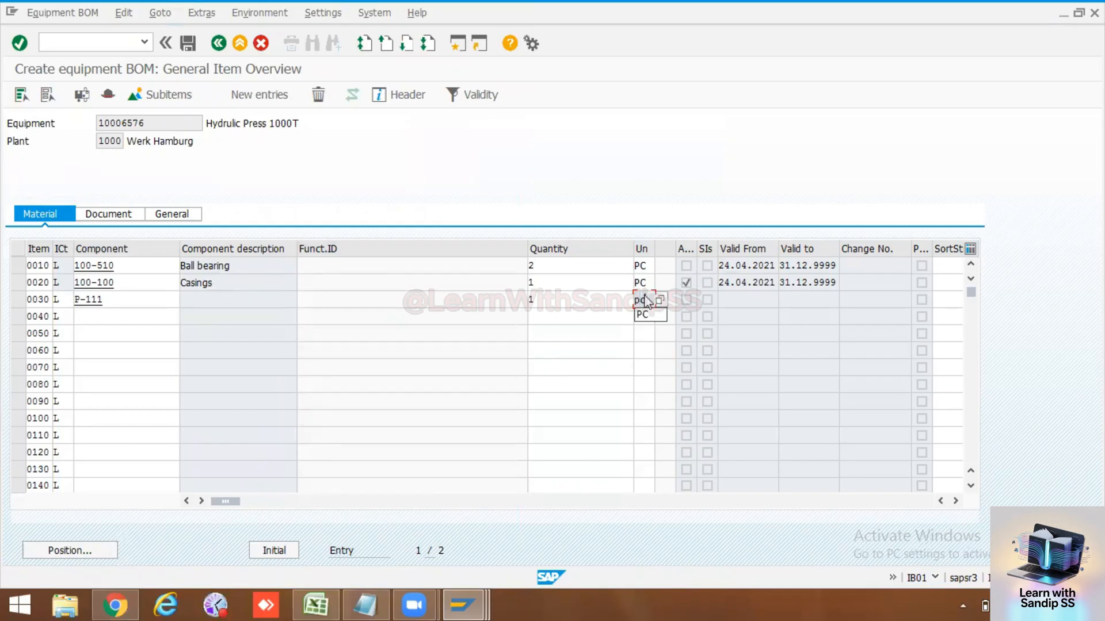
pyautogui.press('Return')
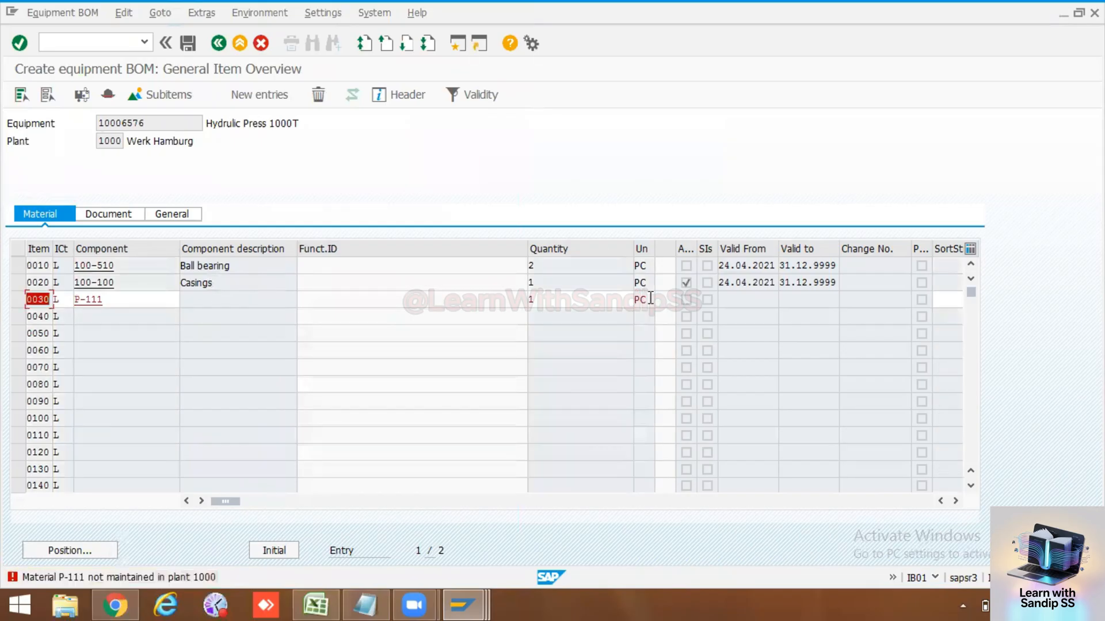
# Step: Clear component P-111 from item 0030
pyautogui.click(120, 303)
pyautogui.press('BackSpace')
pyautogui.press('BackSpace')
pyautogui.press('BackSpace')
pyautogui.press('BackSpace')
pyautogui.press('BackSpace')
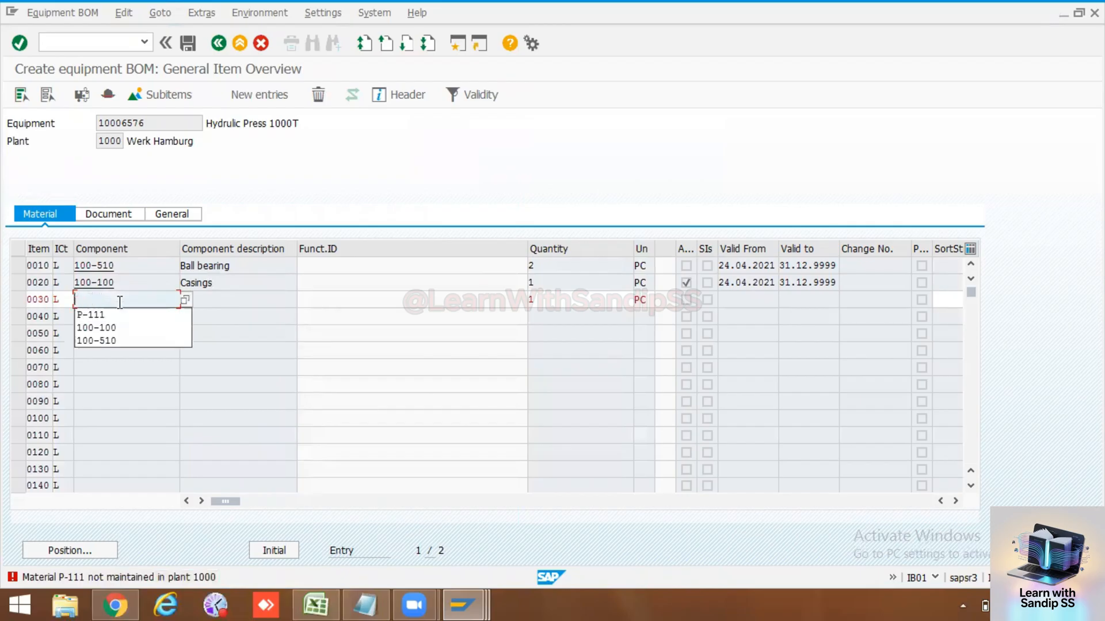
pyautogui.click(184, 300)
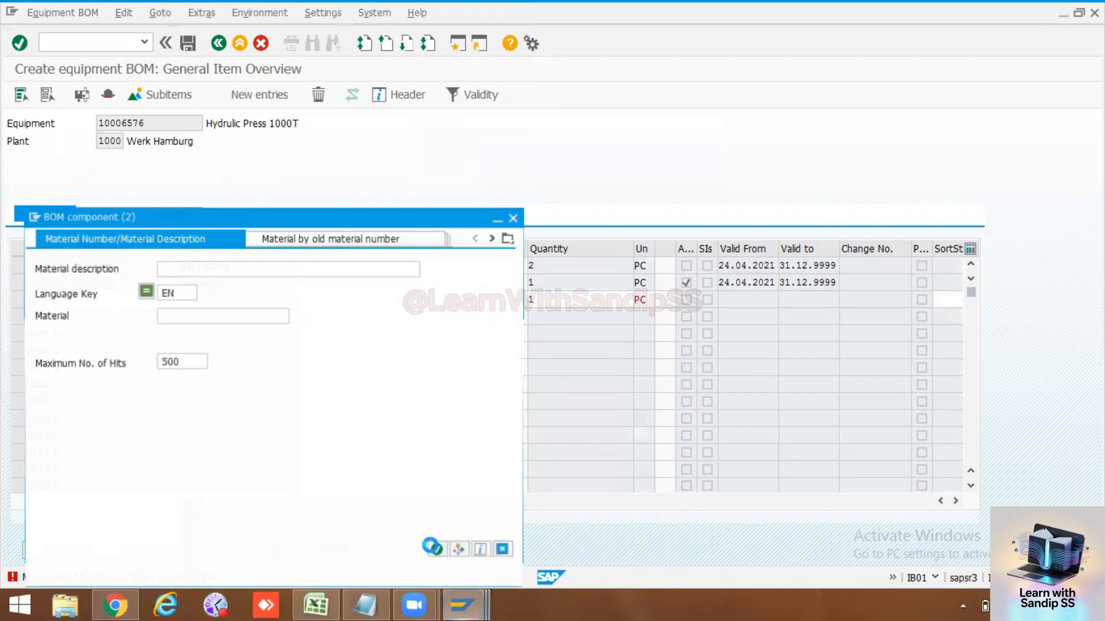
pyautogui.press('Return')
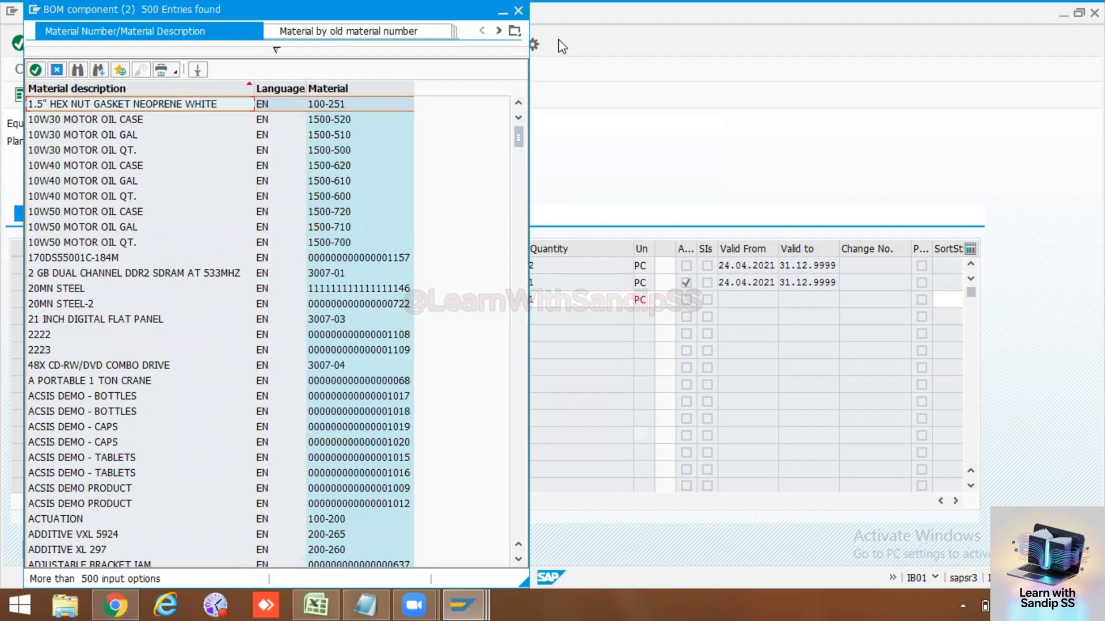
pyautogui.press('Escape')
# Step: Reopen the component search for item 0030 and switch its search method to Material by bill of material
pyautogui.click(187, 300)
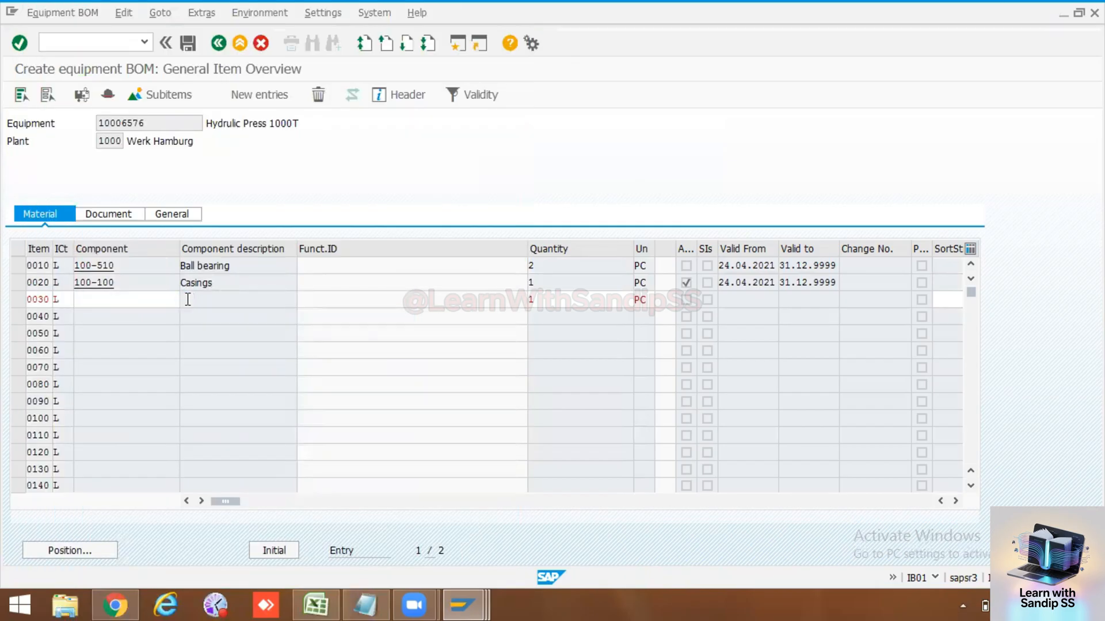
pyautogui.click(187, 299)
pyautogui.write('PUMP')
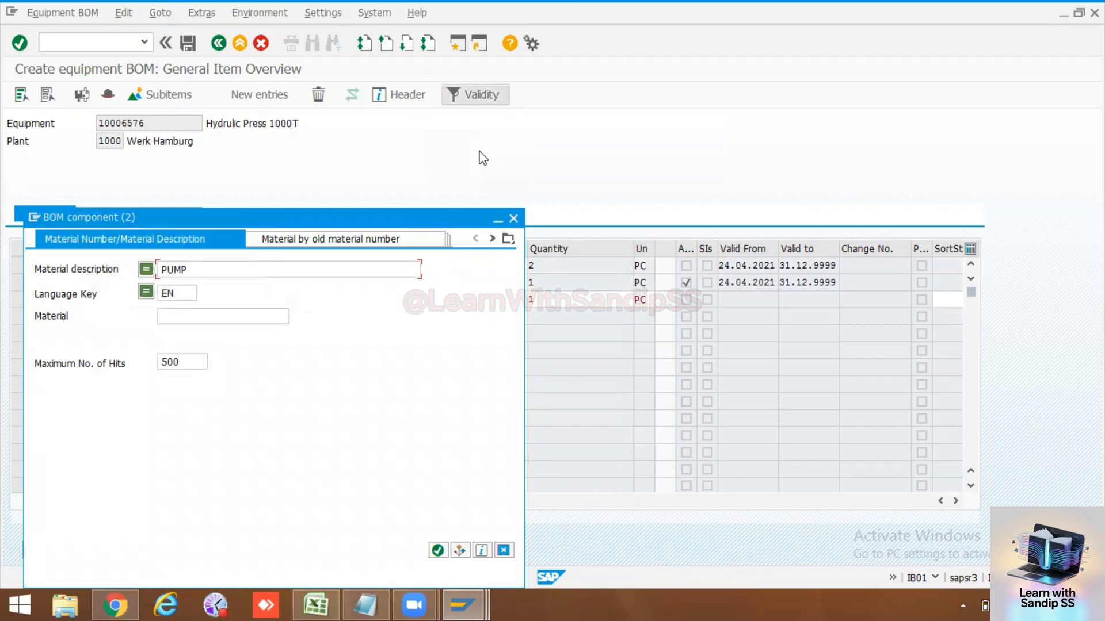
pyautogui.click(508, 238)
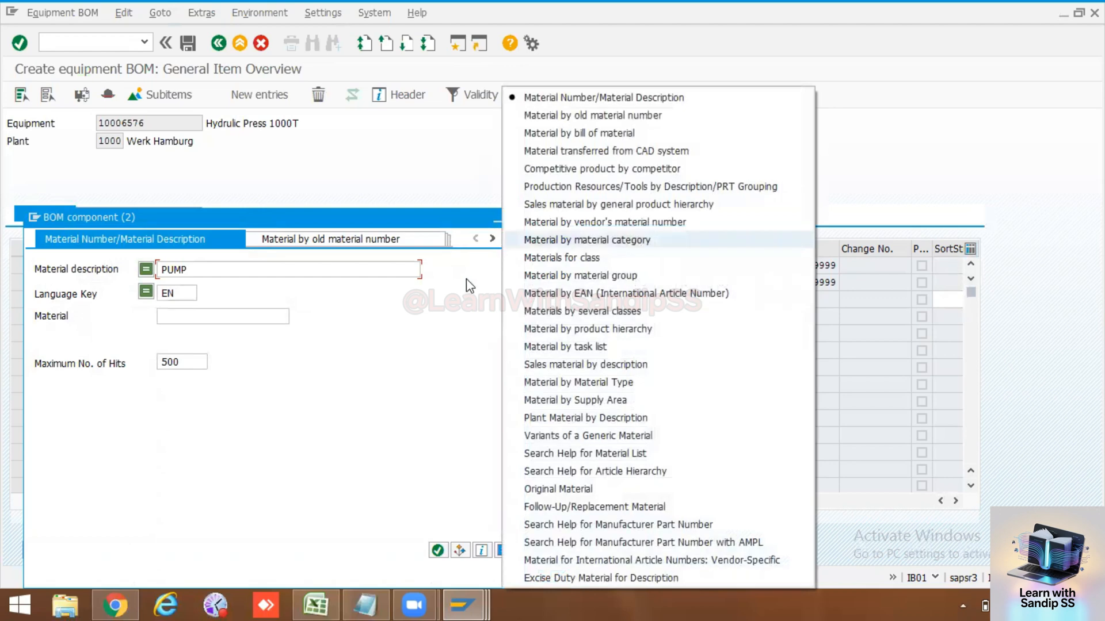
pyautogui.click(508, 239)
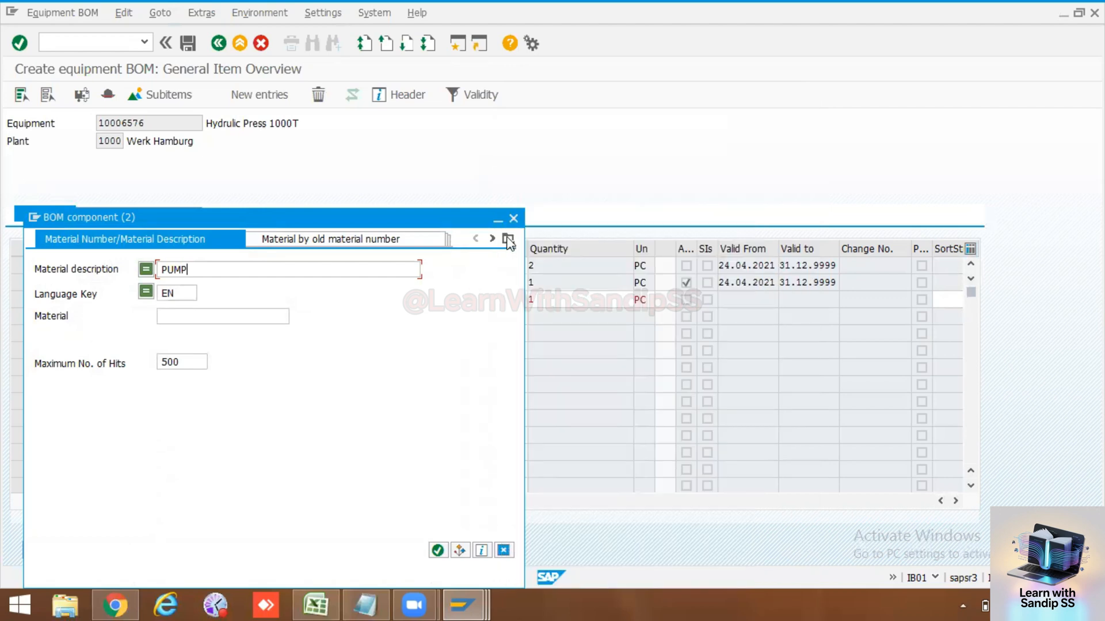
pyautogui.click(508, 239)
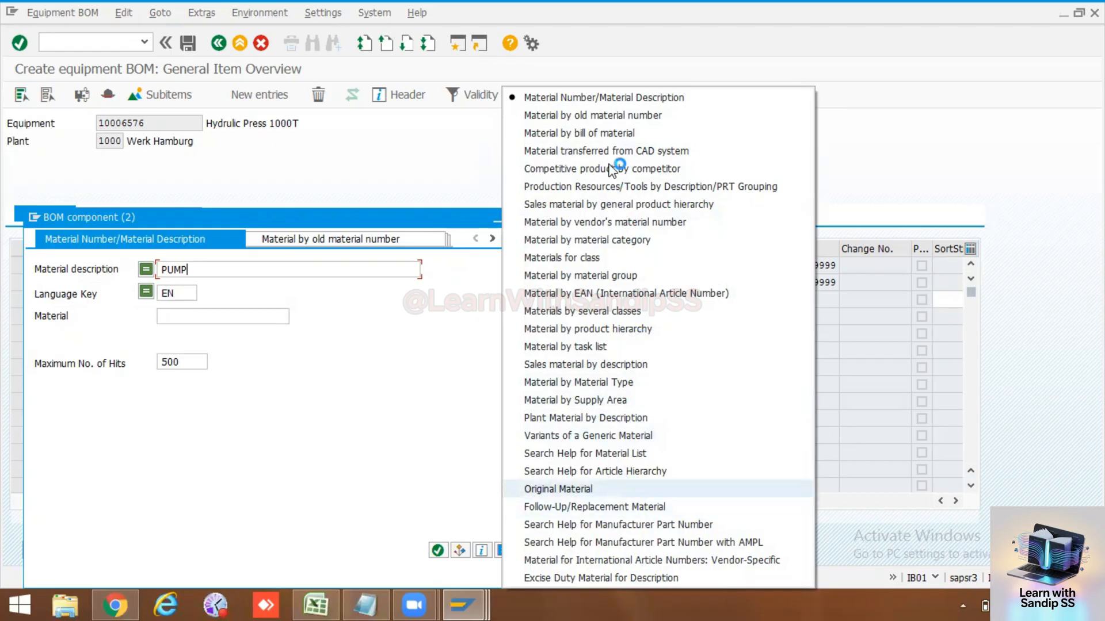
pyautogui.click(612, 133)
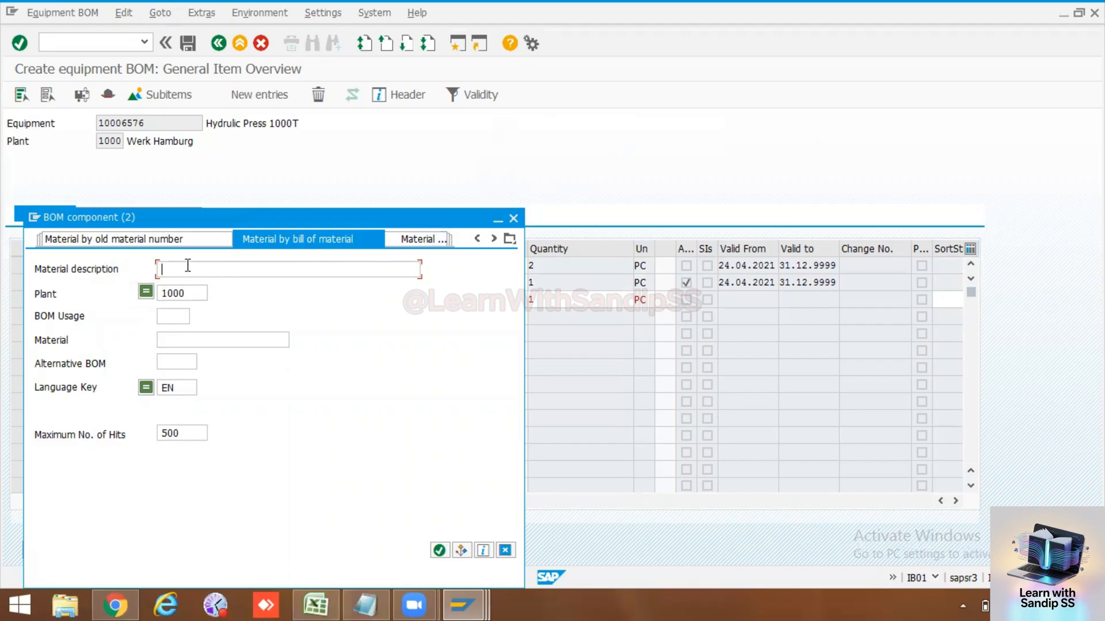
# Step: Search plant 1000 for the material description *PUMP* and assign R-F100 as the component of item 0030
pyautogui.write('*PUMP*')
pyautogui.doubleClick(170, 433)
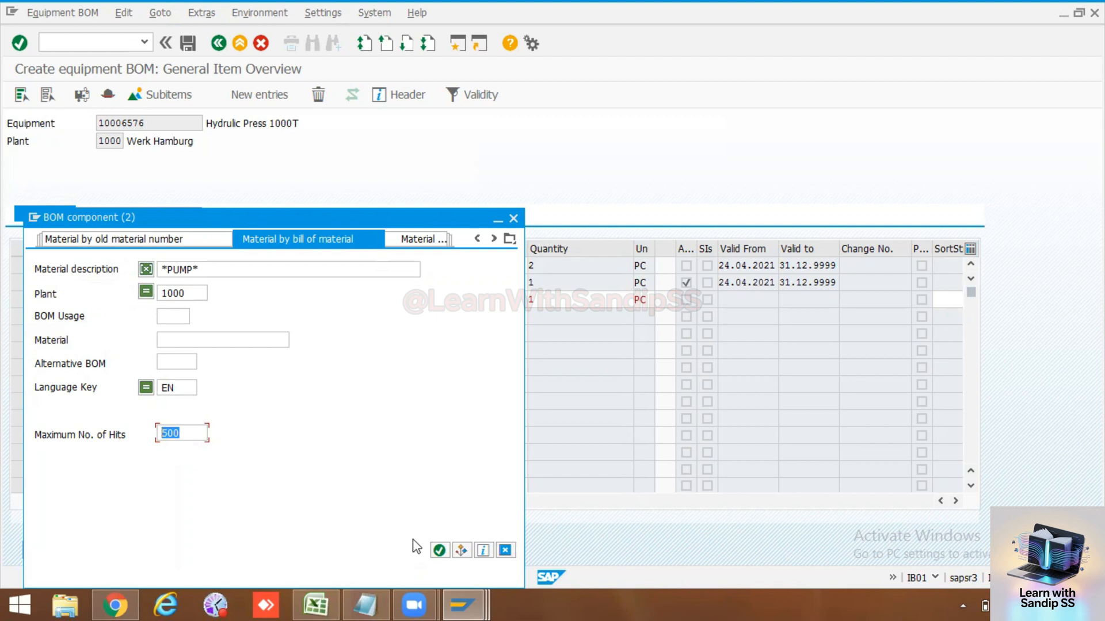
pyautogui.click(439, 551)
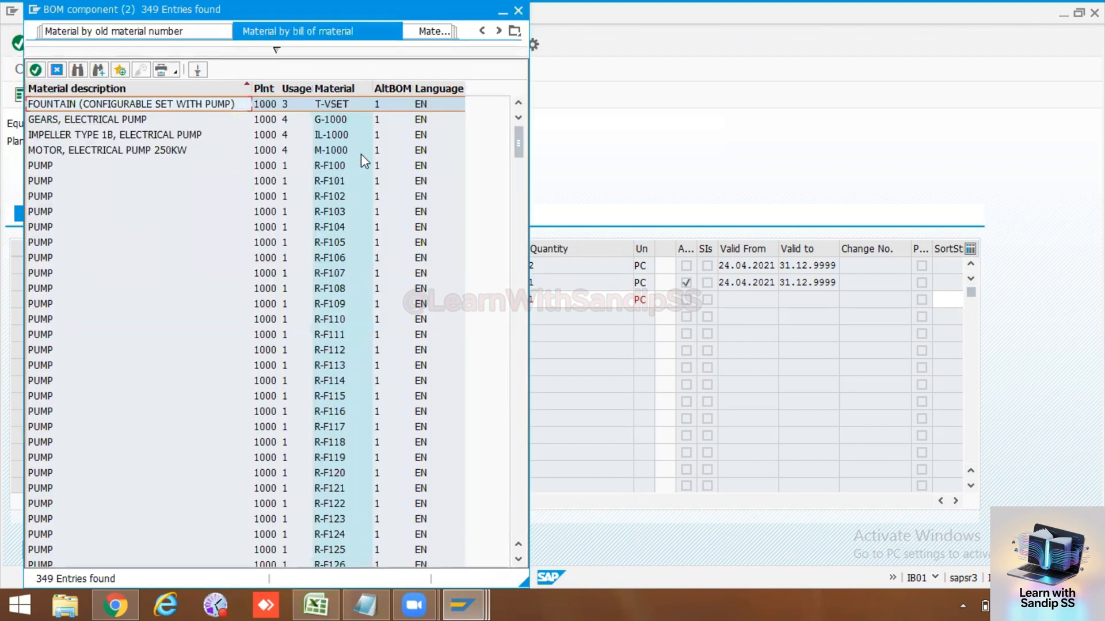
pyautogui.click(333, 165)
pyautogui.doubleClick(333, 165)
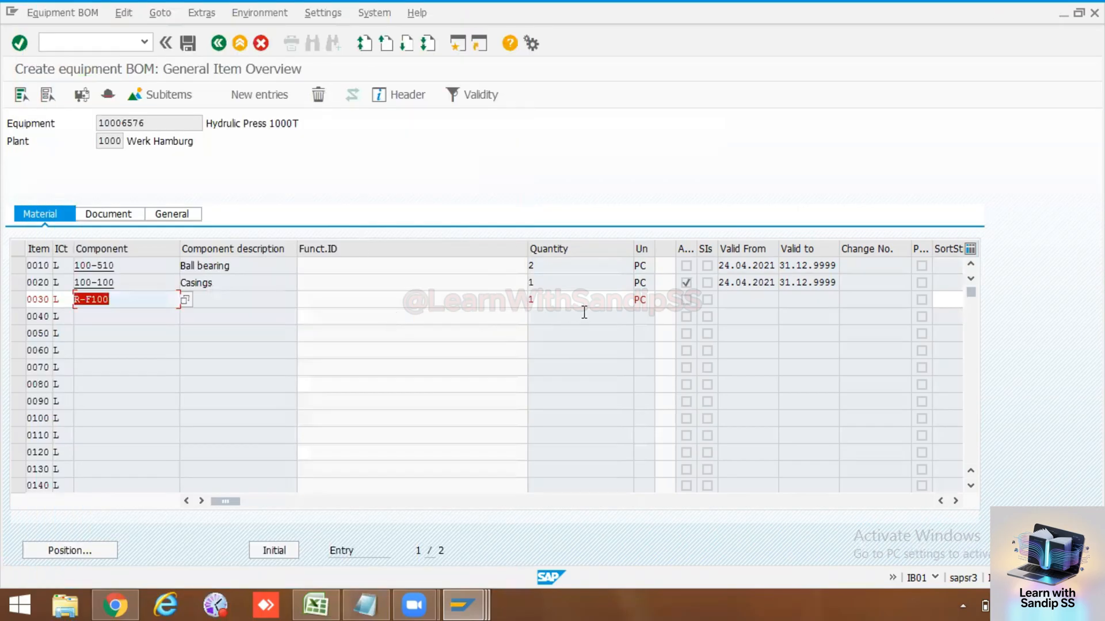
pyautogui.press('Return')
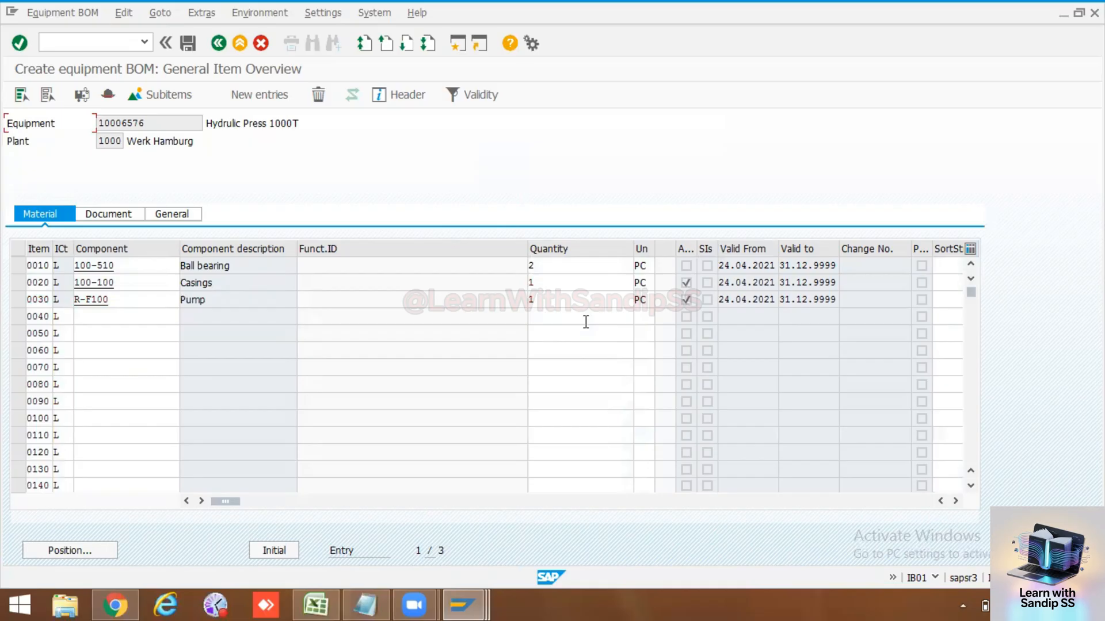
# Step: Save the equipment BOM and display its item overview with transaction IB03
pyautogui.click(142, 320)
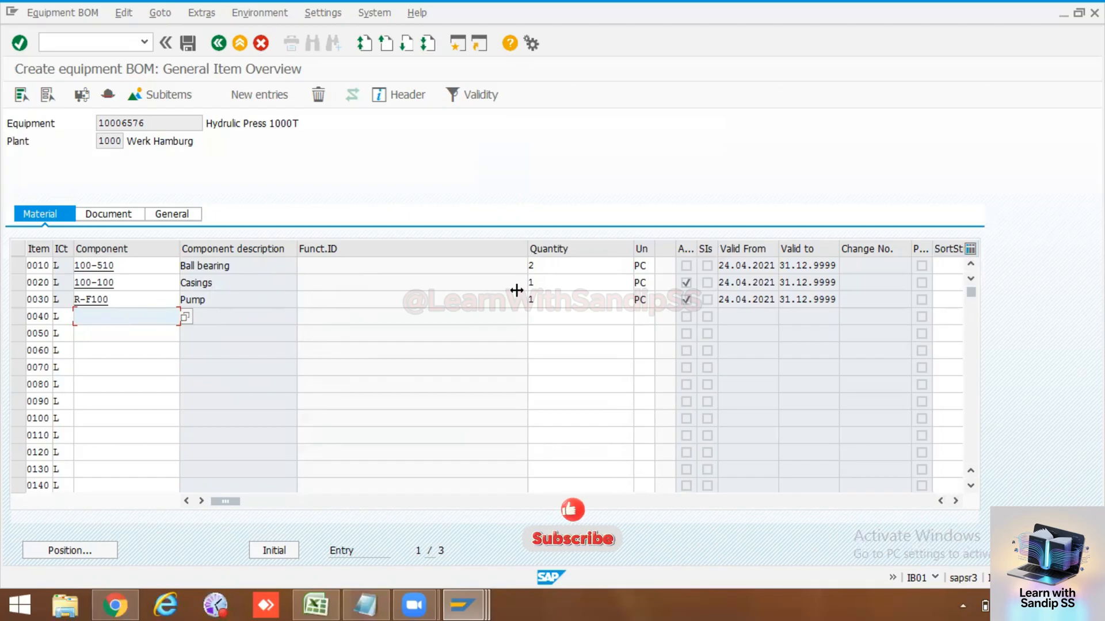
pyautogui.click(187, 43)
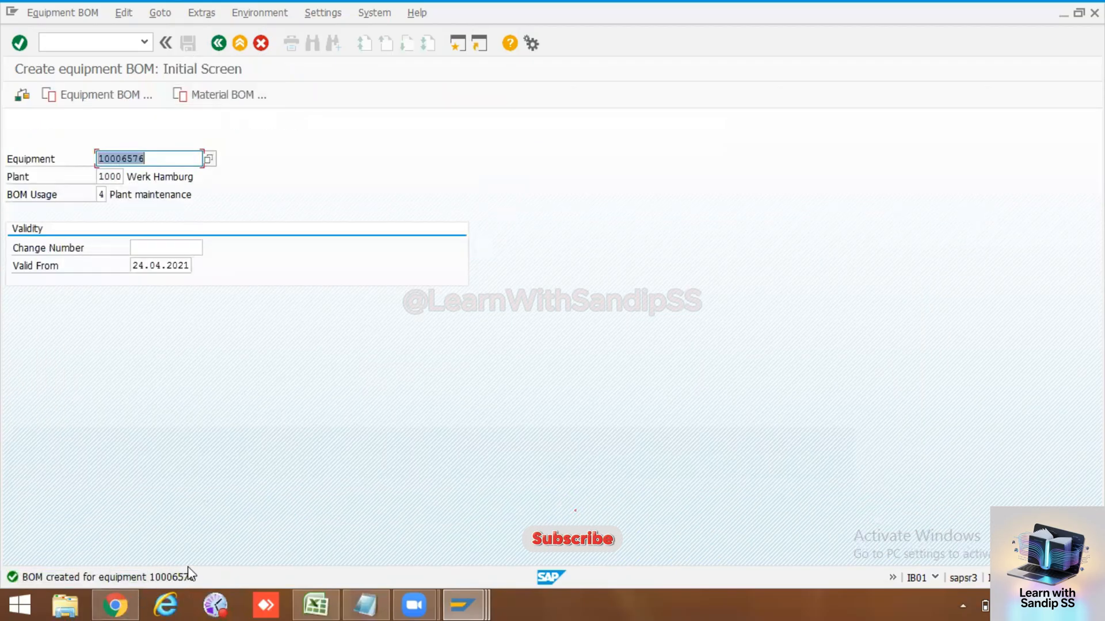
pyautogui.click(117, 42)
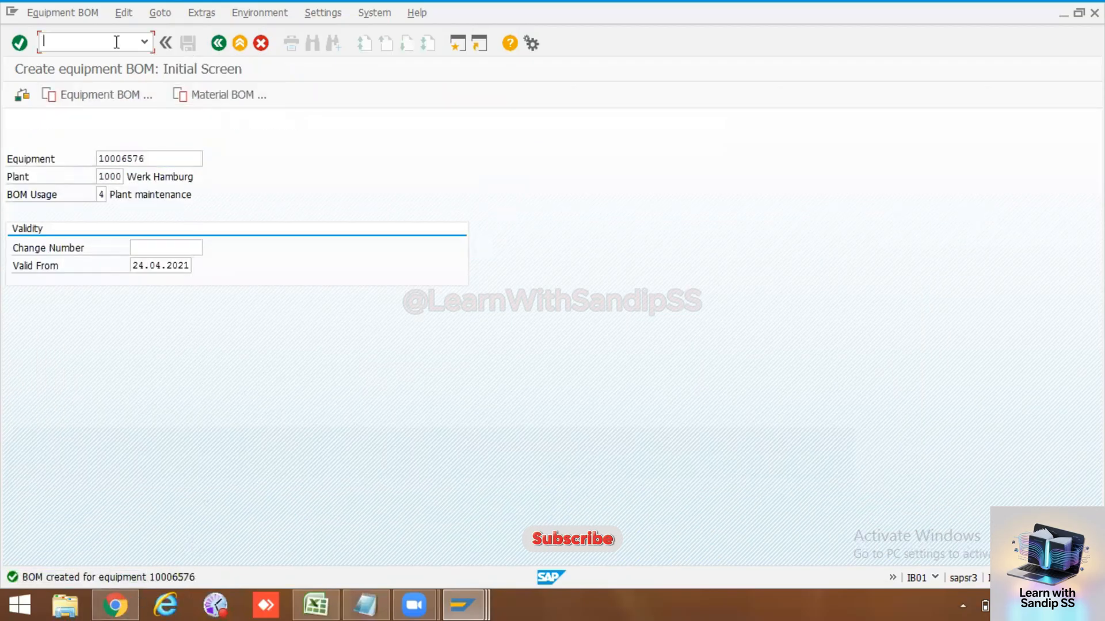
pyautogui.write('/nib0')
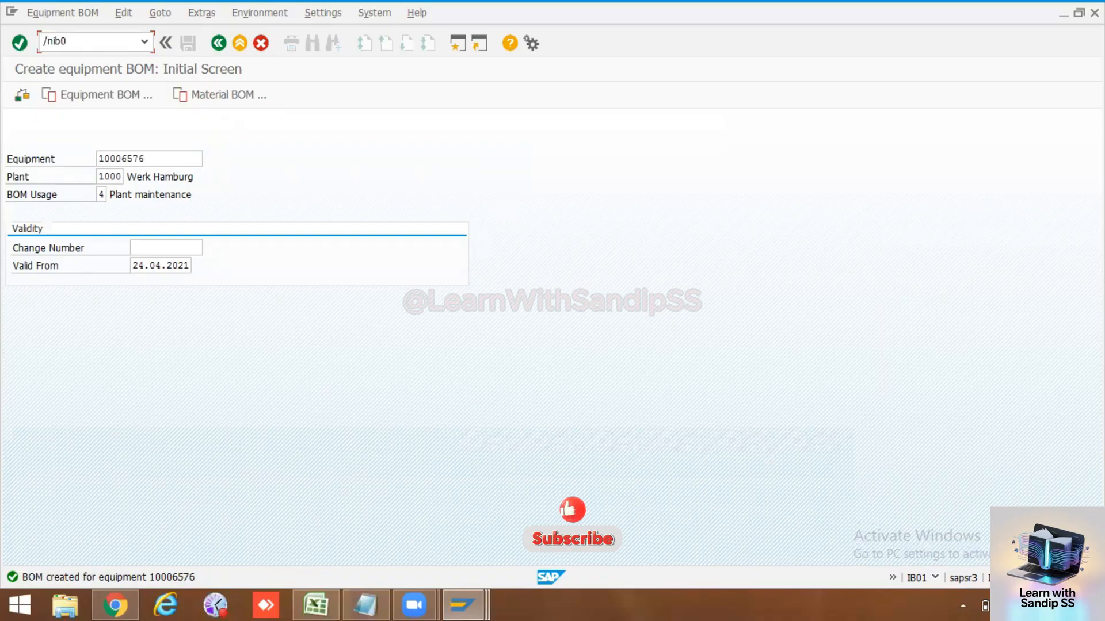
pyautogui.write('3')
pyautogui.press('Return')
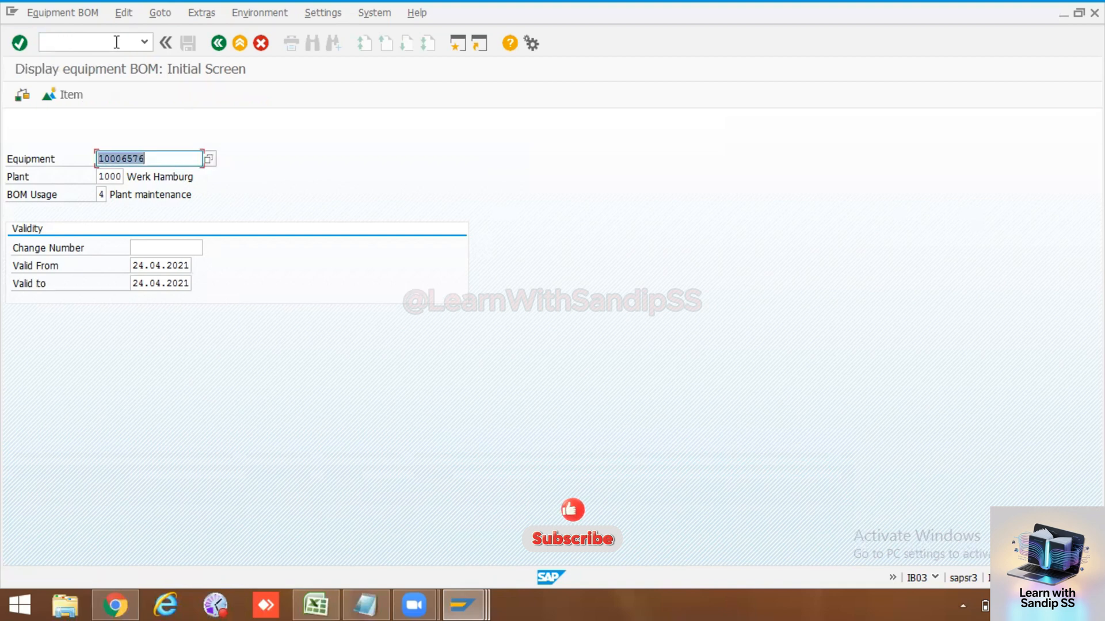
pyautogui.press('Return')
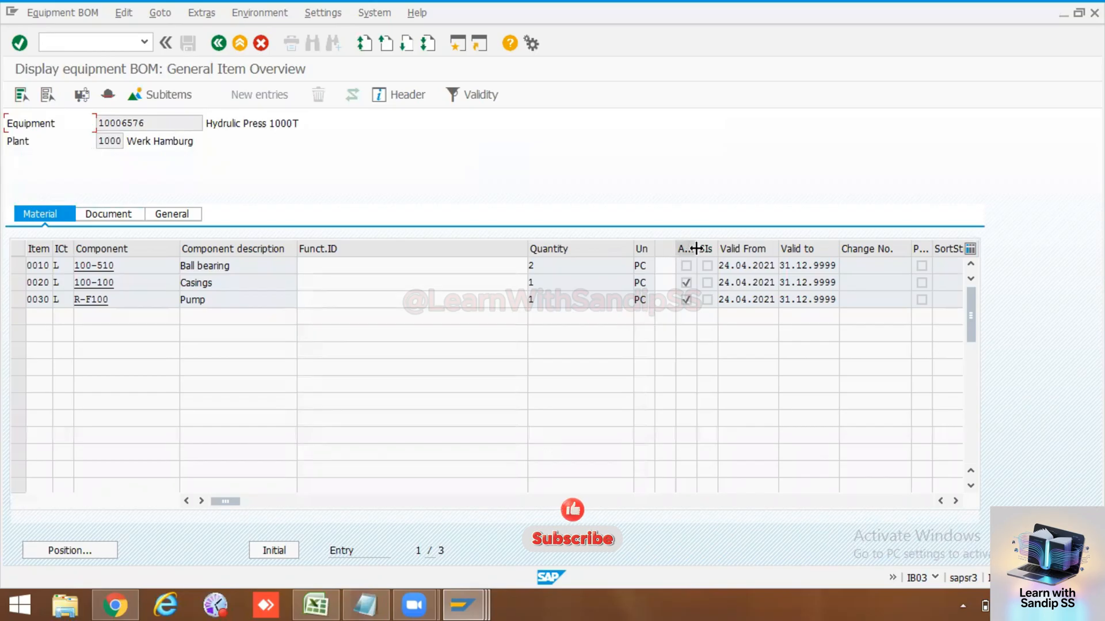
# Step: Widen the Asm column and examine the assembly indicators of the Casings and Pump items
pyautogui.moveTo(696, 249); pyautogui.dragTo(777, 248)
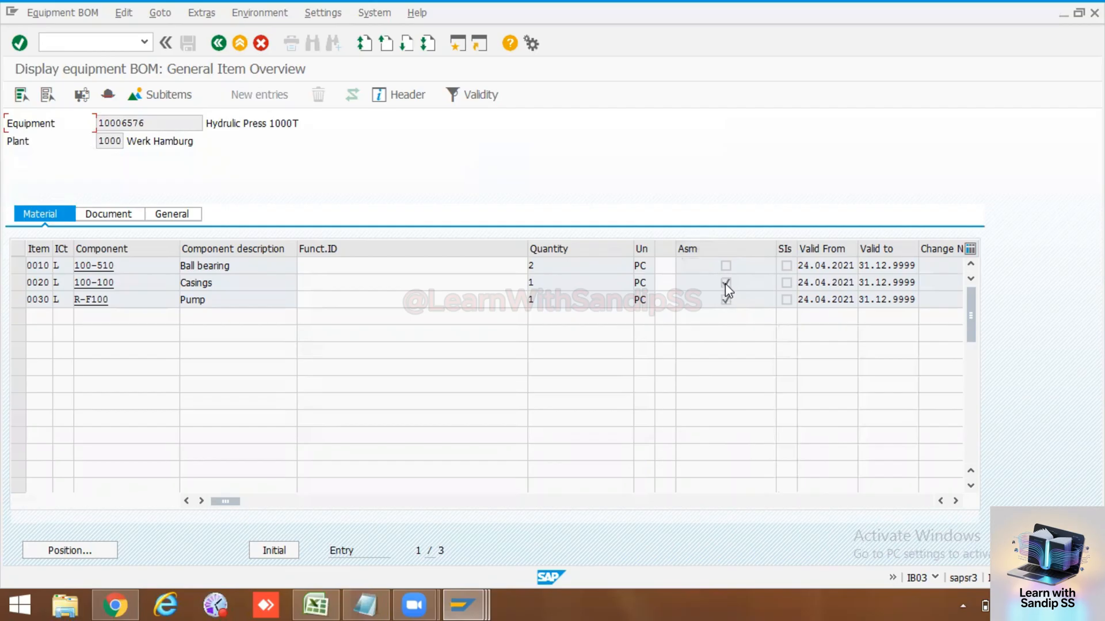
pyautogui.doubleClick(227, 286)
pyautogui.moveTo(227, 289); pyautogui.dragTo(195, 285)
pyautogui.moveTo(208, 296); pyautogui.dragTo(177, 296)
pyautogui.click(726, 283)
# Step: Go to transaction IH01 for the functional location structure
pyautogui.click(115, 41)
pyautogui.write('/nih01')
pyautogui.moveTo(167, 123); pyautogui.dragTo(97, 122)
pyautogui.press('Return')
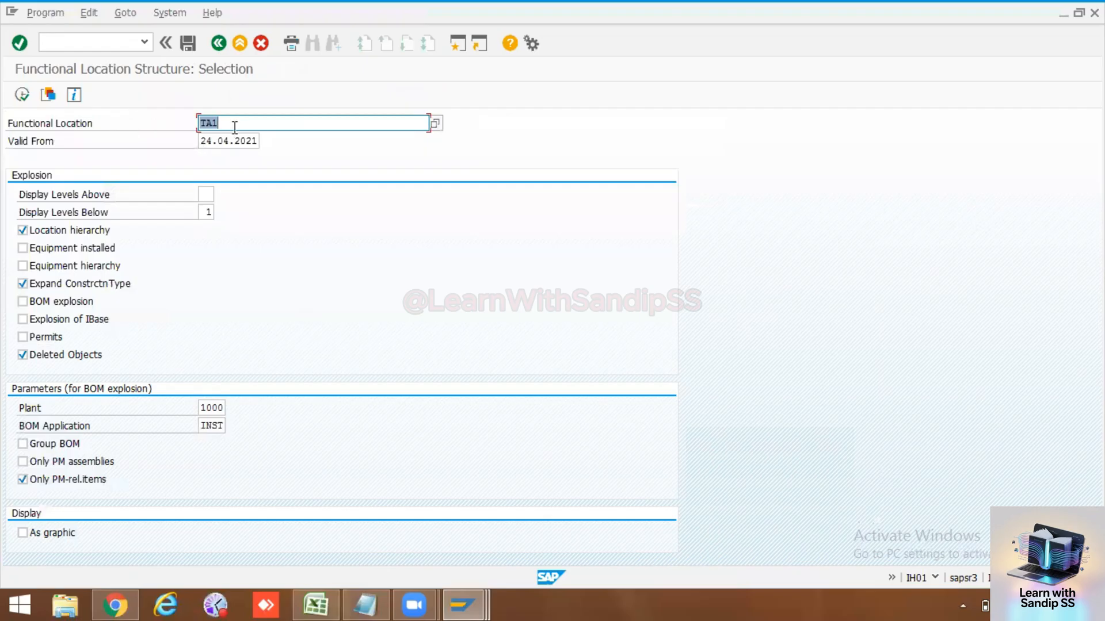
# Step: Add installed equipment, equipment hierarchy, BOM, IBase and permits to the explosion for TA1, and display the whole structure fully expanded
pyautogui.click(42, 248)
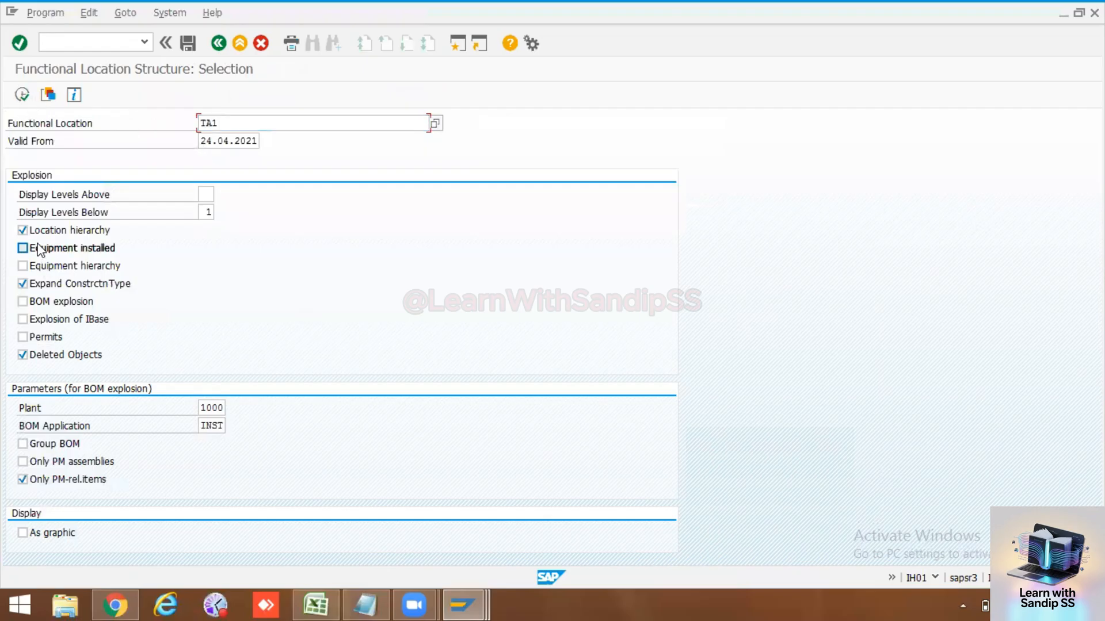
pyautogui.click(46, 301)
pyautogui.click(47, 319)
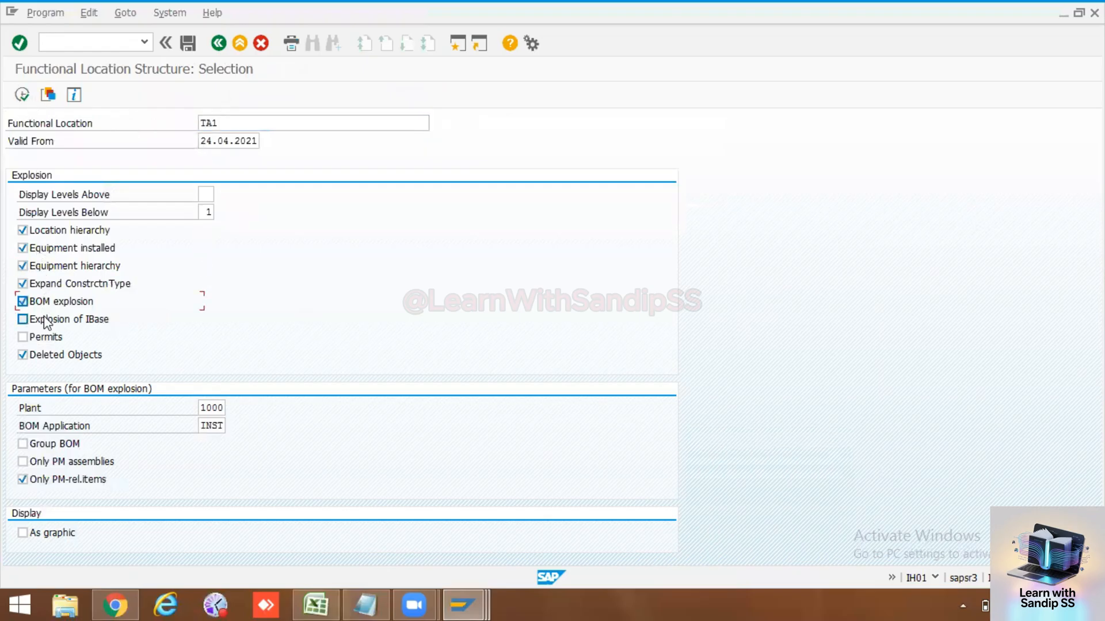
pyautogui.click(47, 337)
pyautogui.click(22, 96)
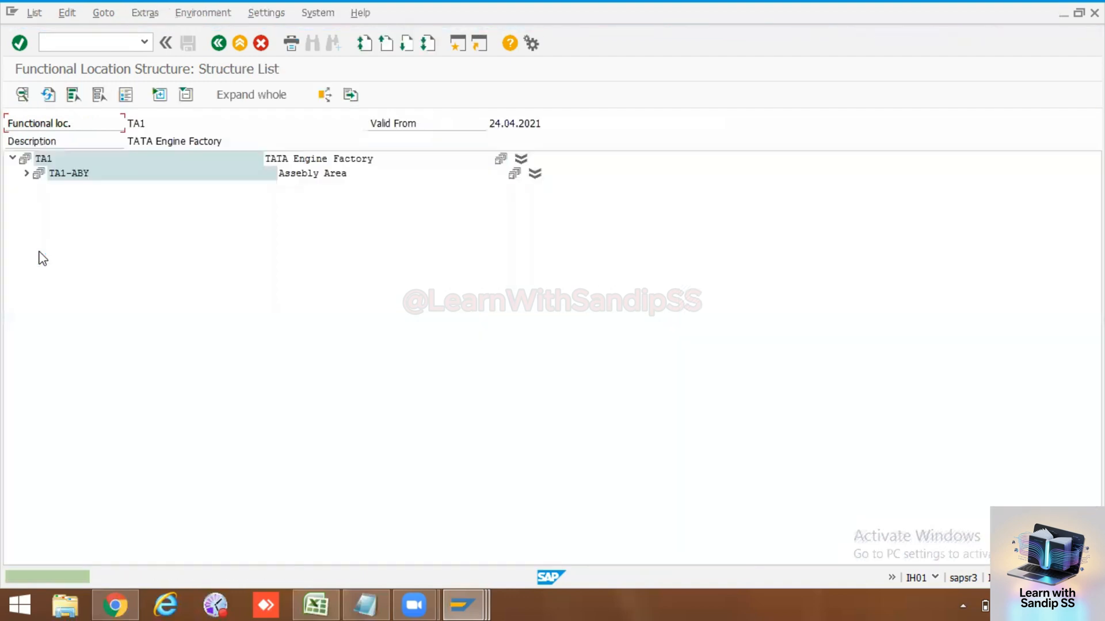
pyautogui.click(255, 95)
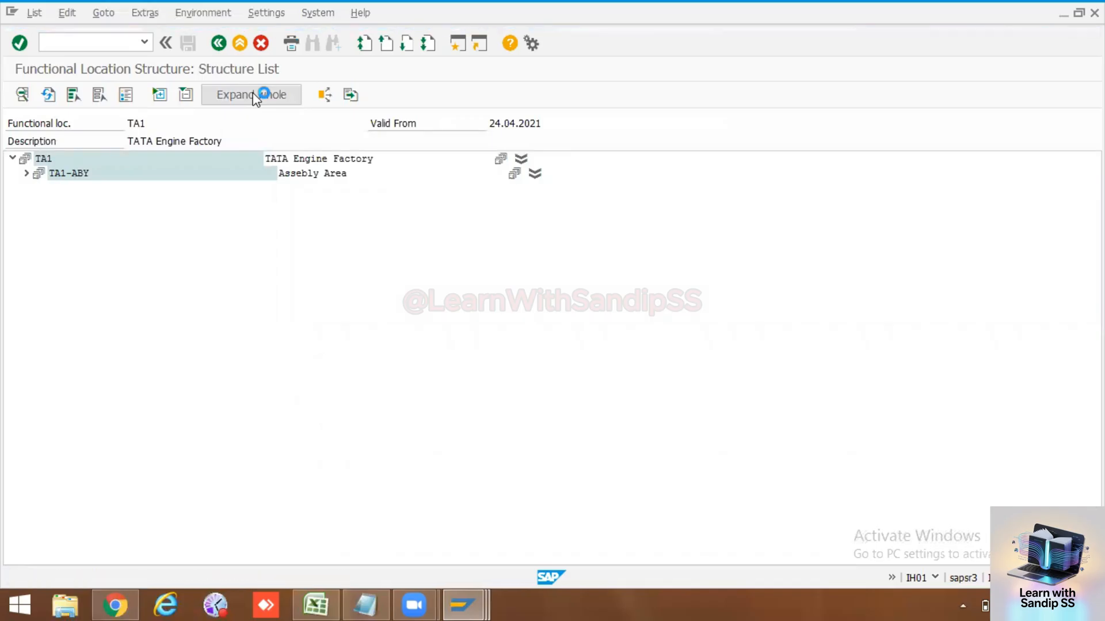
pyautogui.click(254, 94)
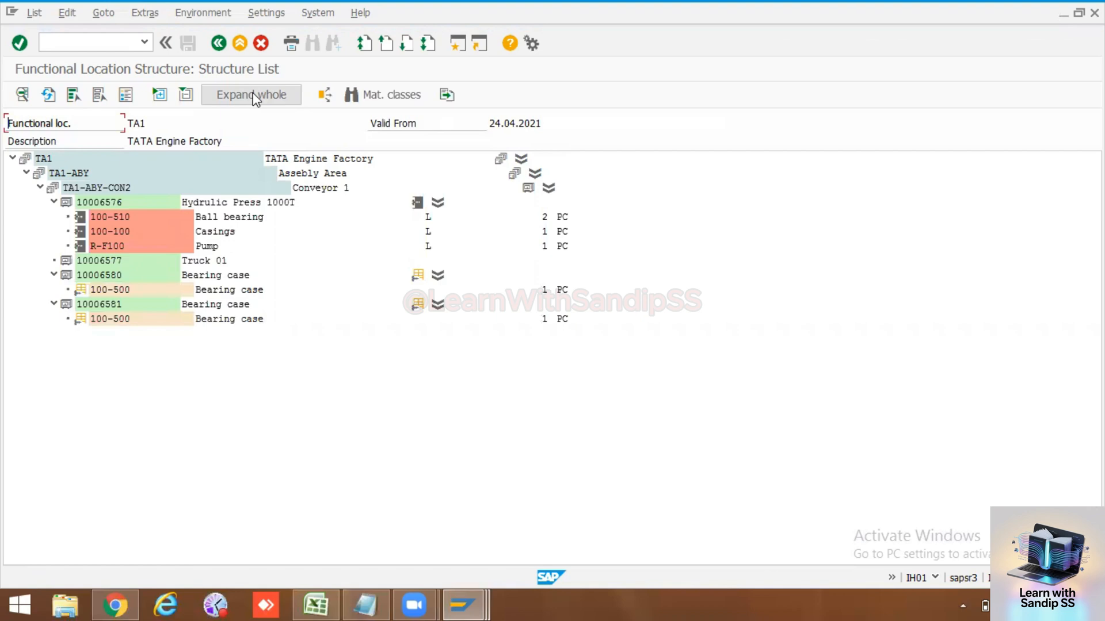
# Step: Open the material master of the Pump component R-F100 with the Basic Data 1 and Basic Data 2 views
pyautogui.click(112, 246)
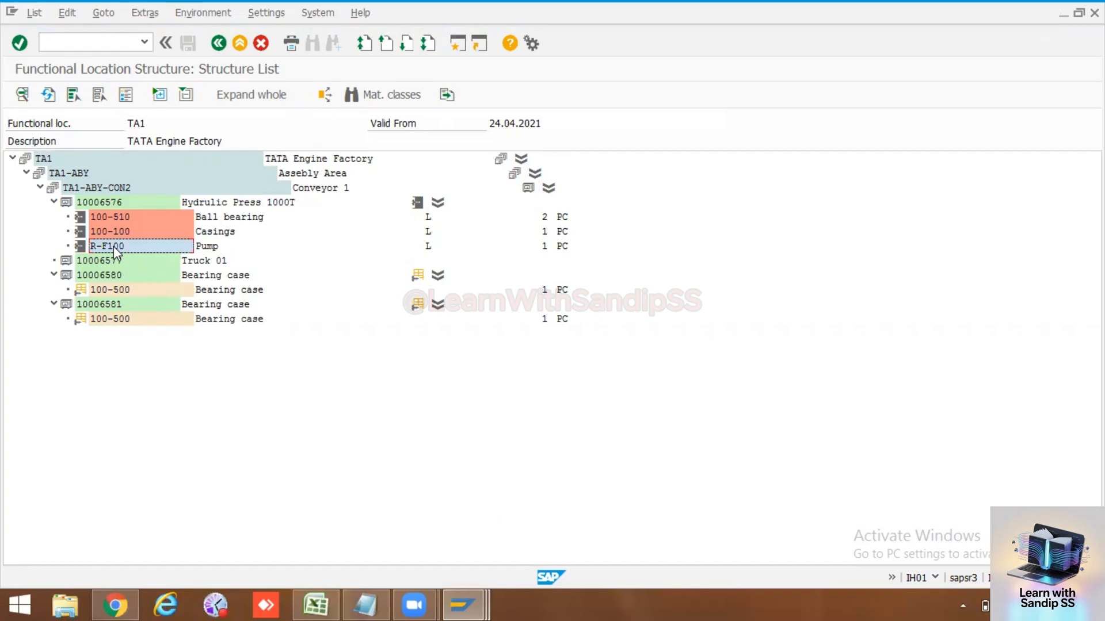
pyautogui.doubleClick(113, 246)
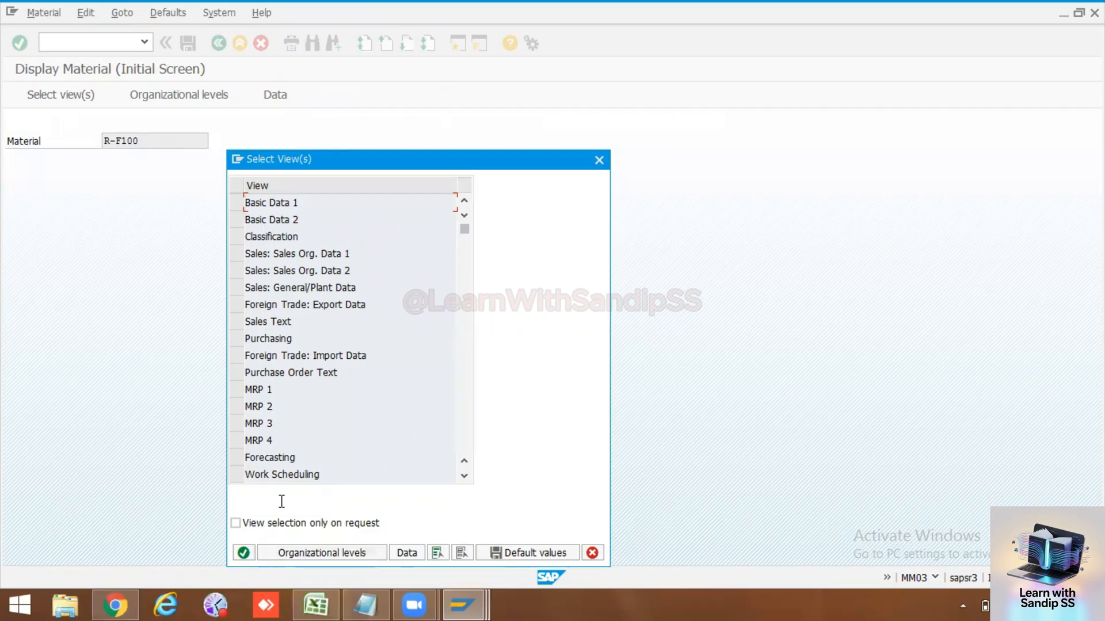
pyautogui.click(235, 203)
pyautogui.click(236, 221)
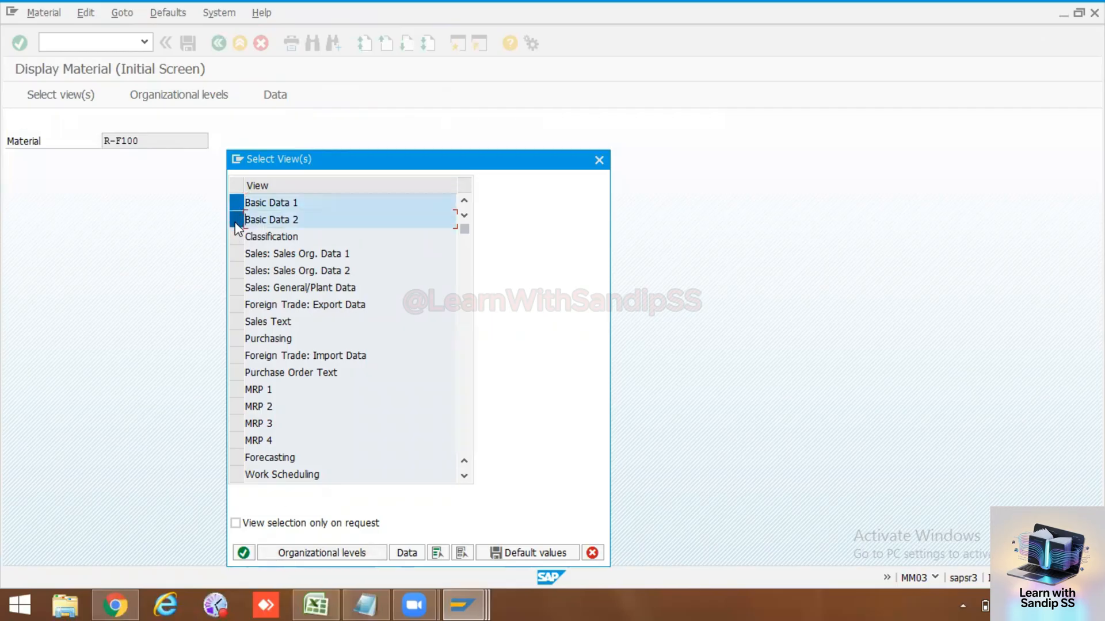
pyautogui.click(244, 554)
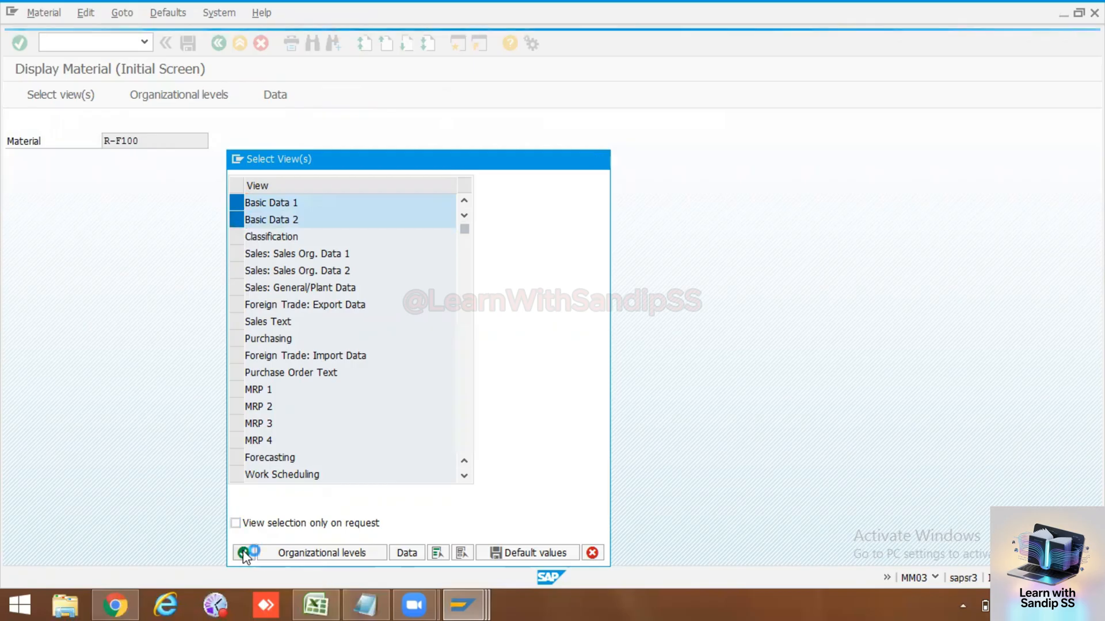
pyautogui.click(161, 124)
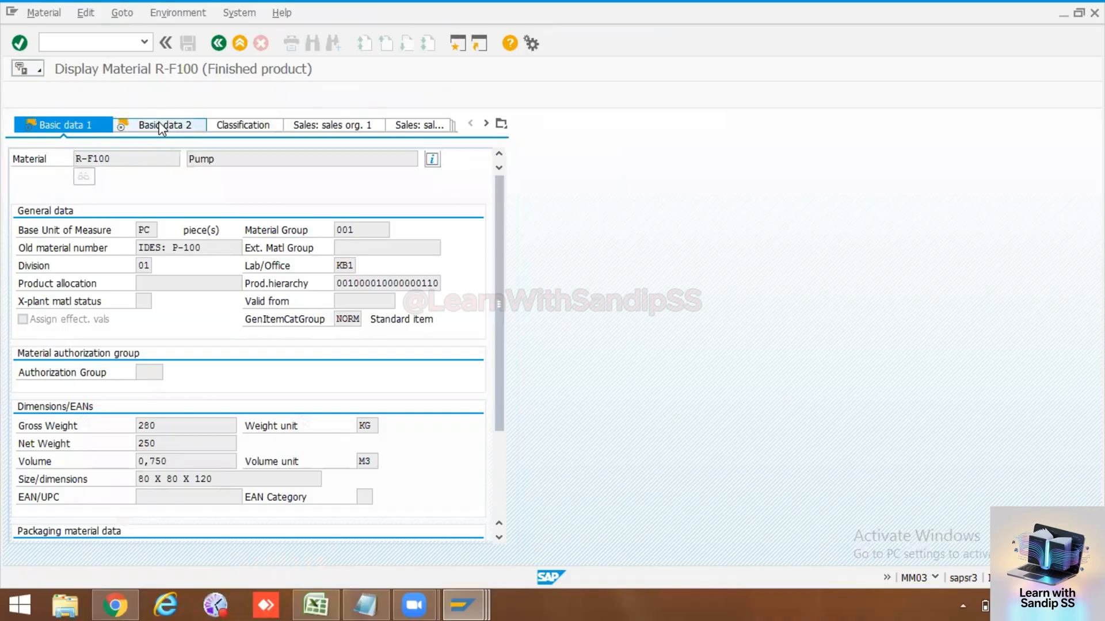
# Step: Examine the pump's classification under class type 001 Material class and return to the structure list
pyautogui.click(234, 125)
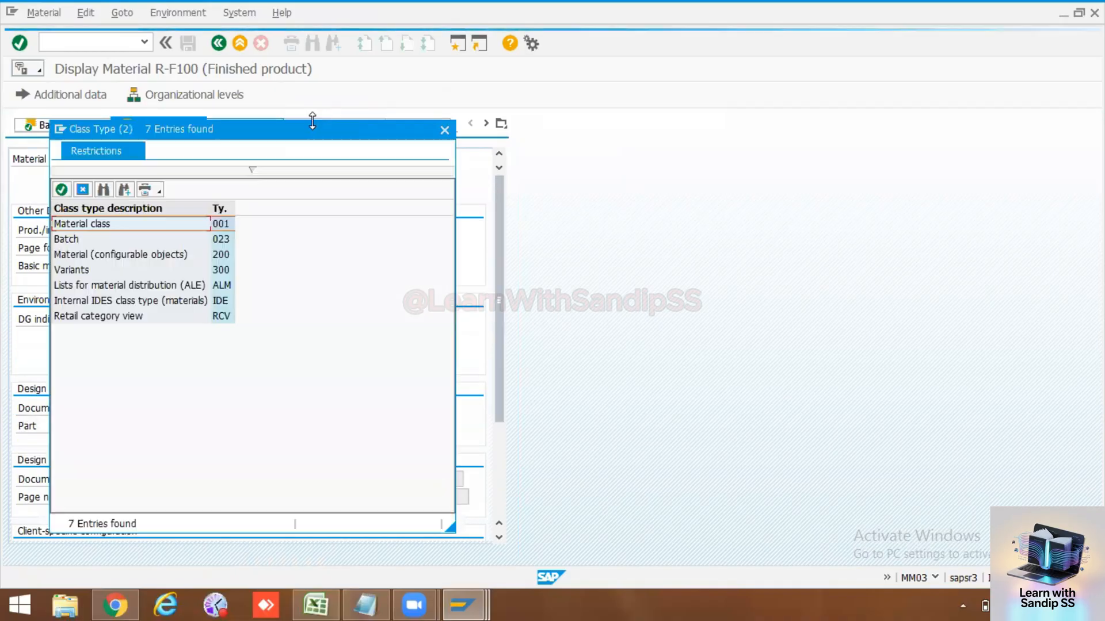
pyautogui.click(445, 131)
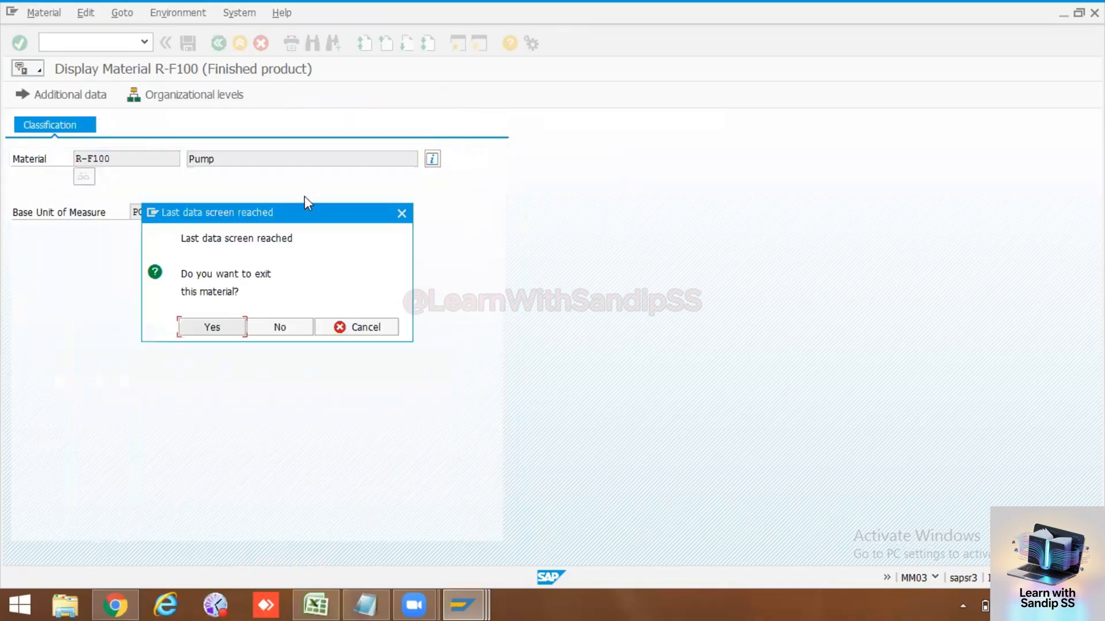
pyautogui.click(282, 327)
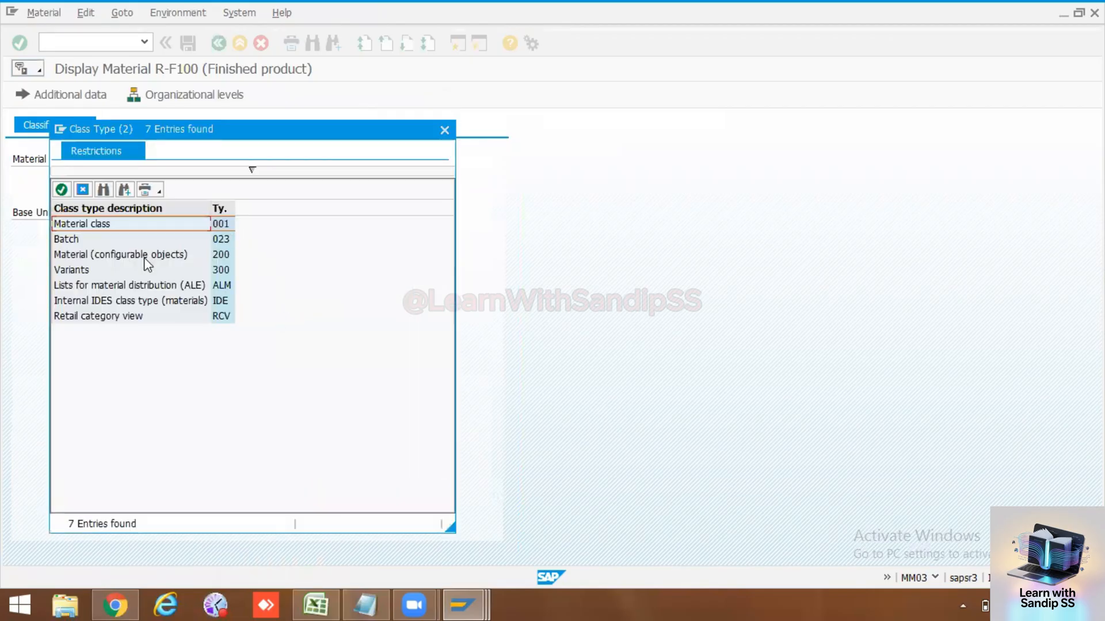
pyautogui.doubleClick(216, 225)
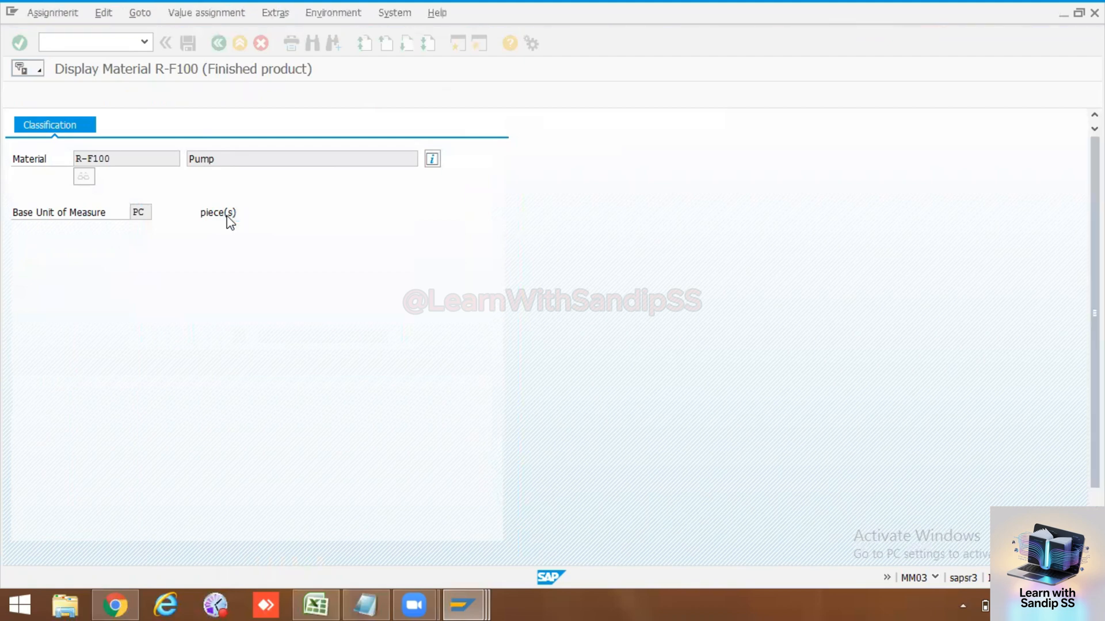
pyautogui.click(243, 227)
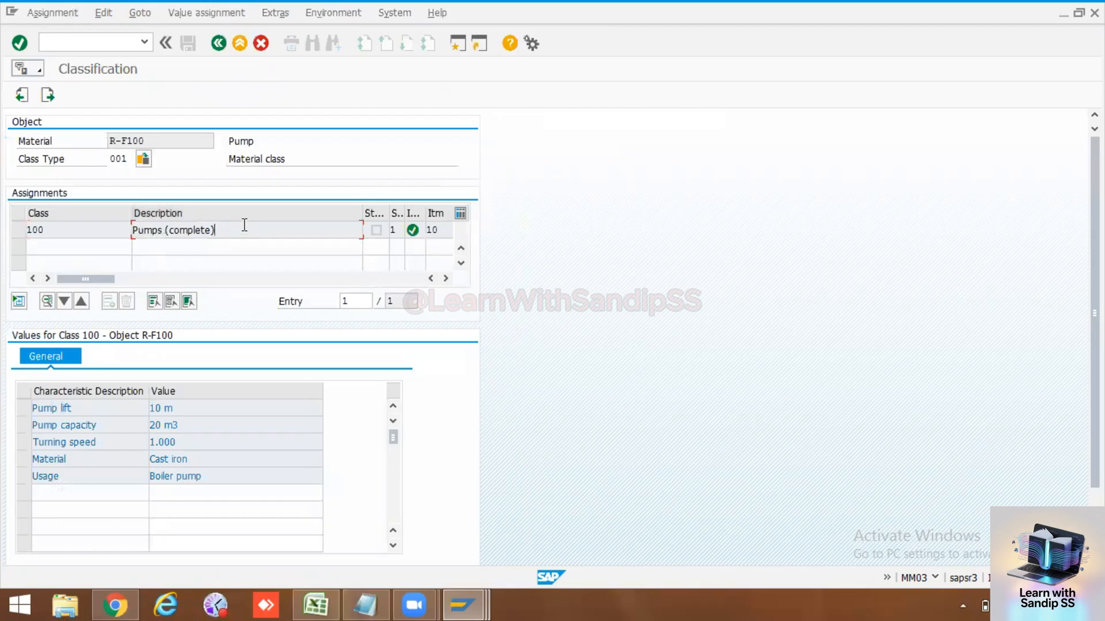
pyautogui.moveTo(235, 226); pyautogui.dragTo(117, 226)
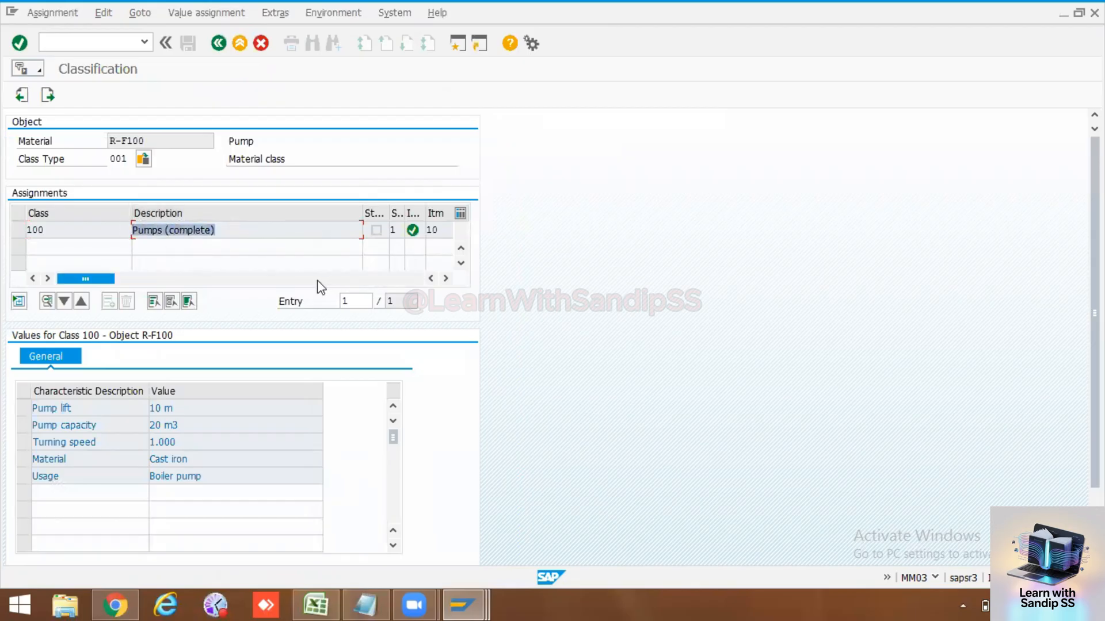
pyautogui.click(219, 44)
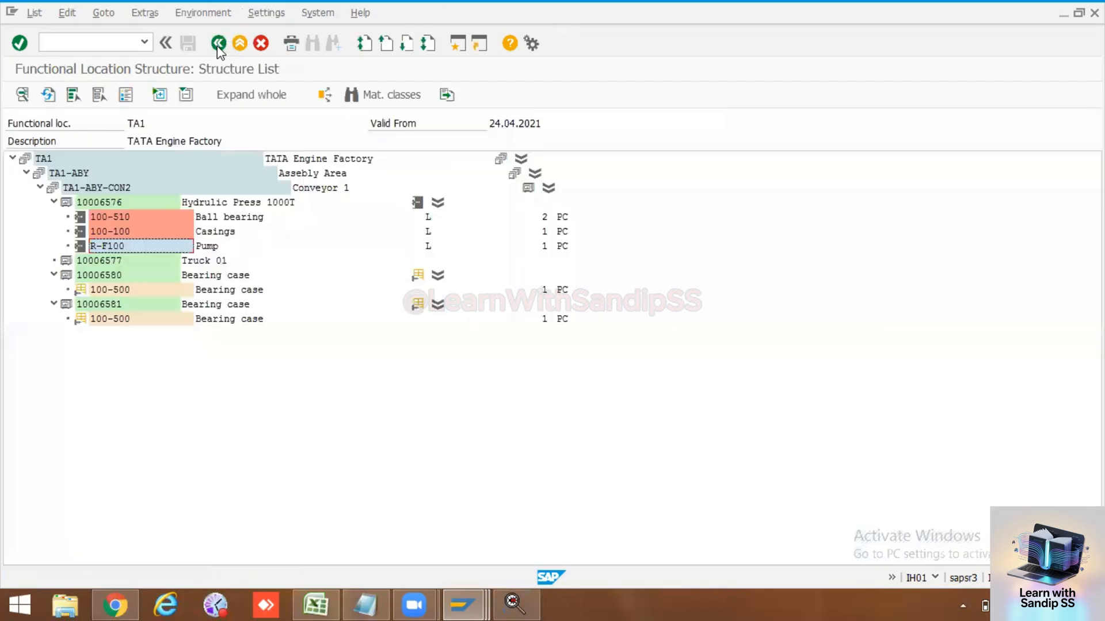
# Step: Examine the BOM components 100-510, 100-100 and R-F100 beneath equipment 10006576 in the structure list
pyautogui.click(102, 229)
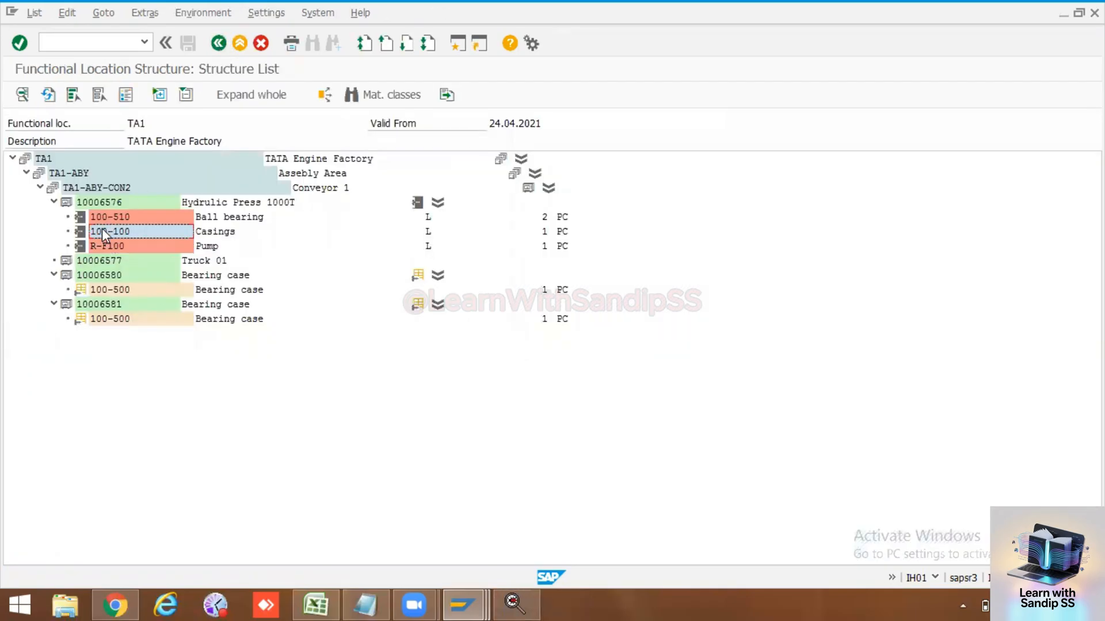
pyautogui.click(117, 217)
pyautogui.click(116, 230)
pyautogui.click(117, 215)
pyautogui.click(119, 232)
pyautogui.click(119, 216)
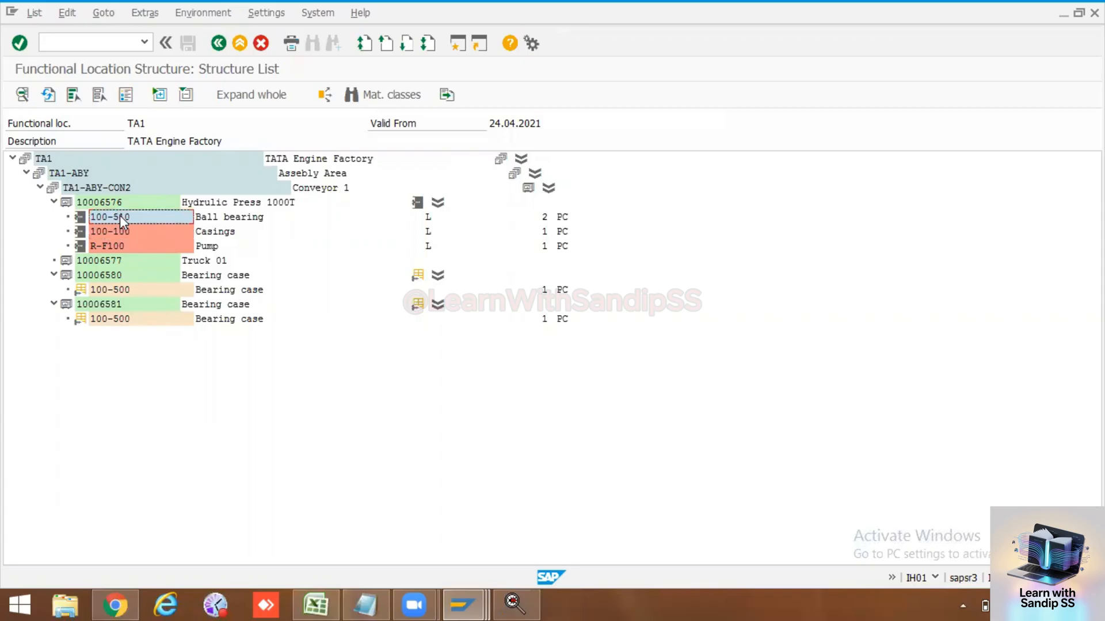
pyautogui.click(120, 232)
pyautogui.click(116, 217)
pyautogui.click(116, 228)
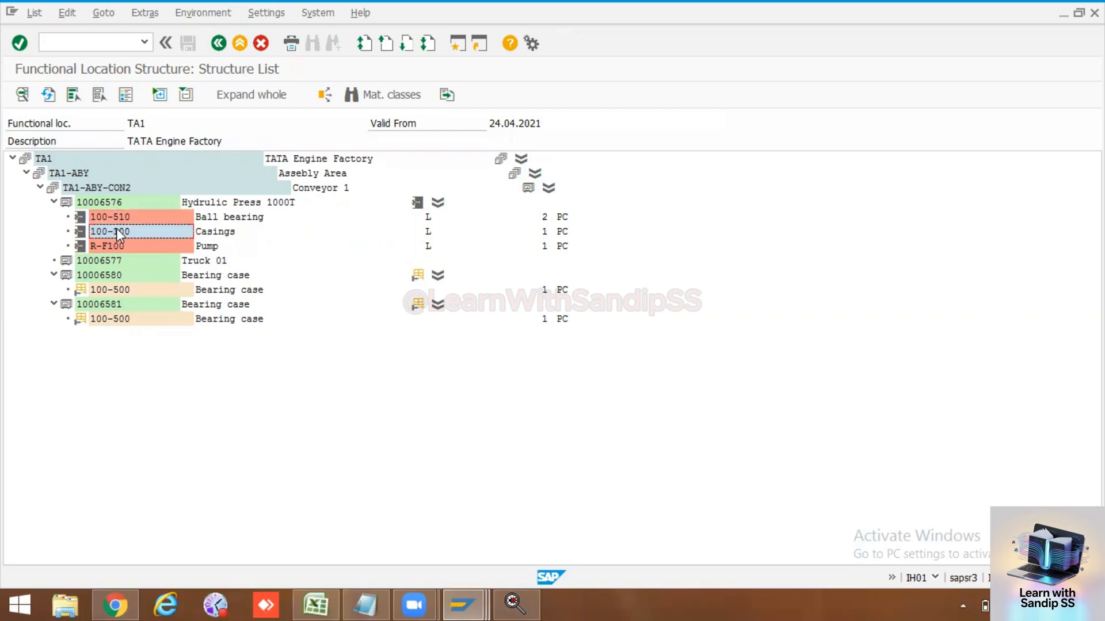
pyautogui.click(116, 216)
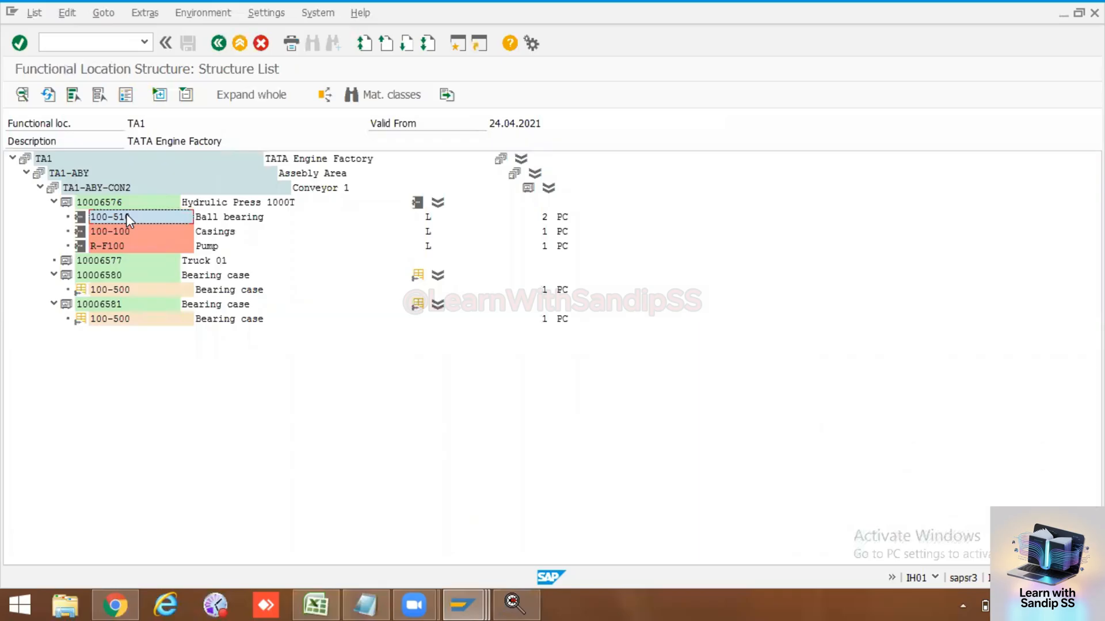
pyautogui.click(123, 232)
pyautogui.click(116, 203)
pyautogui.click(118, 246)
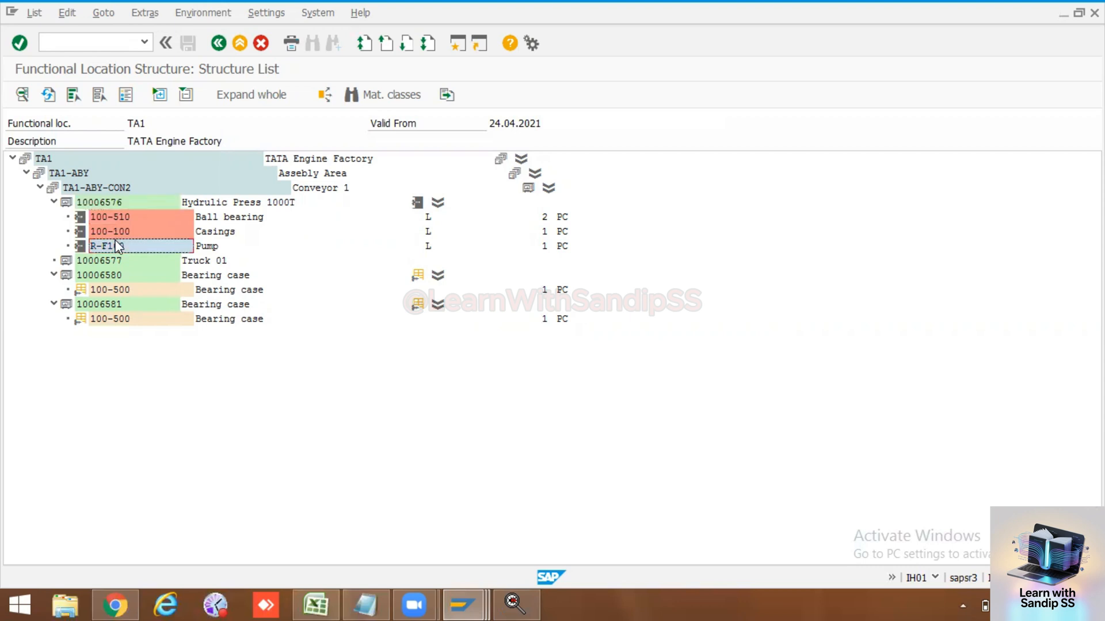
pyautogui.click(110, 230)
pyautogui.click(108, 206)
pyautogui.click(111, 229)
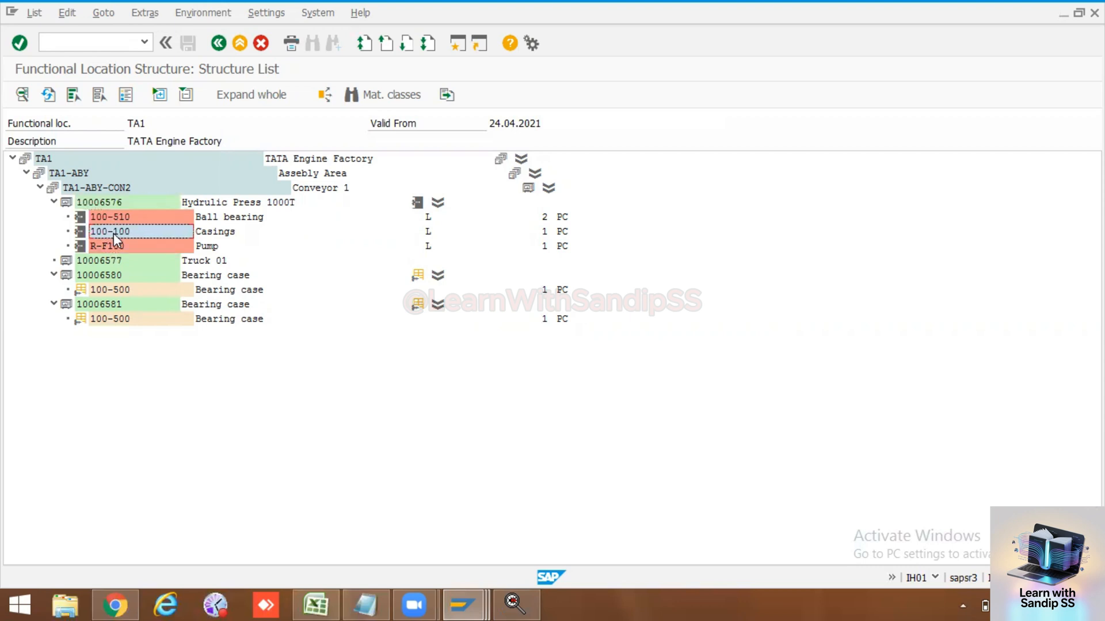
pyautogui.click(117, 246)
pyautogui.click(110, 230)
pyautogui.click(111, 217)
pyautogui.click(113, 232)
pyautogui.click(117, 247)
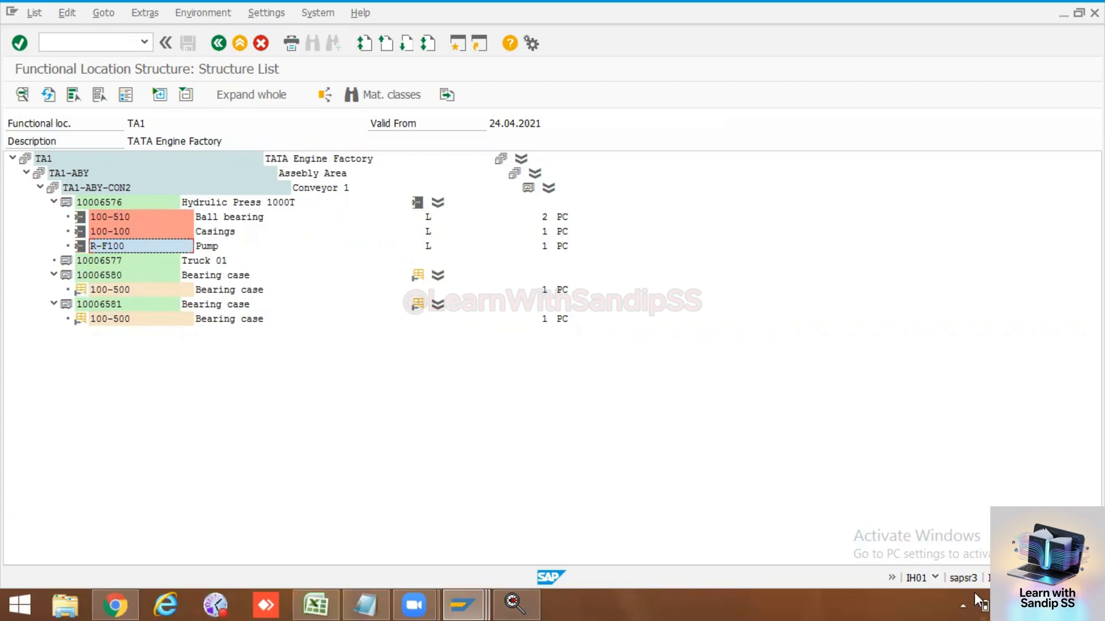
pyautogui.click(937, 577)
pyautogui.click(854, 442)
pyautogui.doubleClick(124, 124)
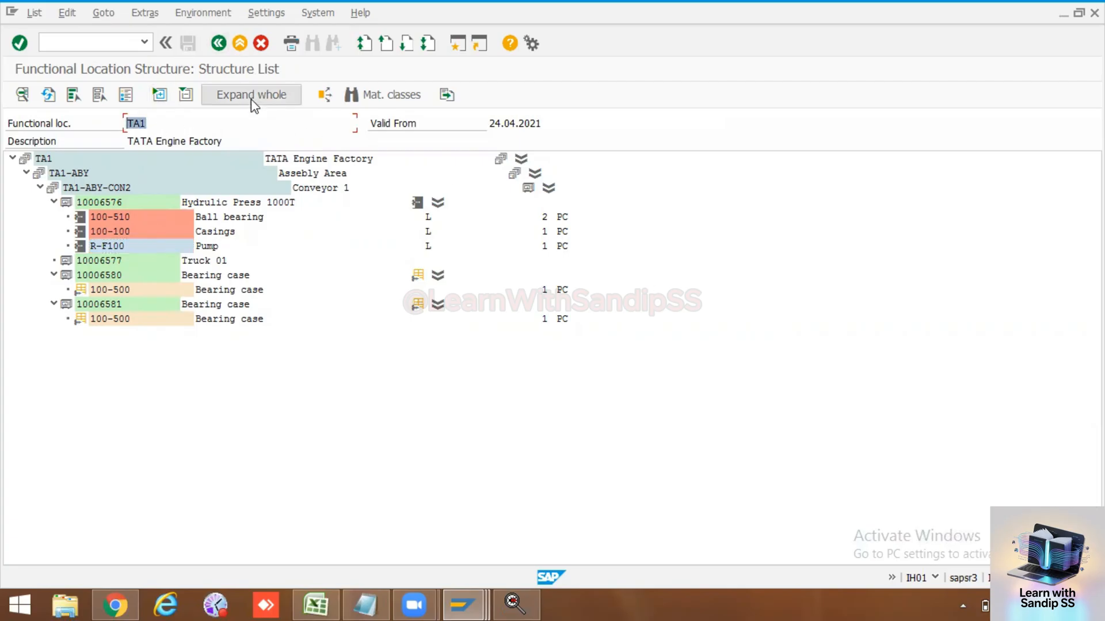
# Step: Return to the selection, deselect every explosion option except BOM explosion, and run the structure for TA1
pyautogui.click(220, 44)
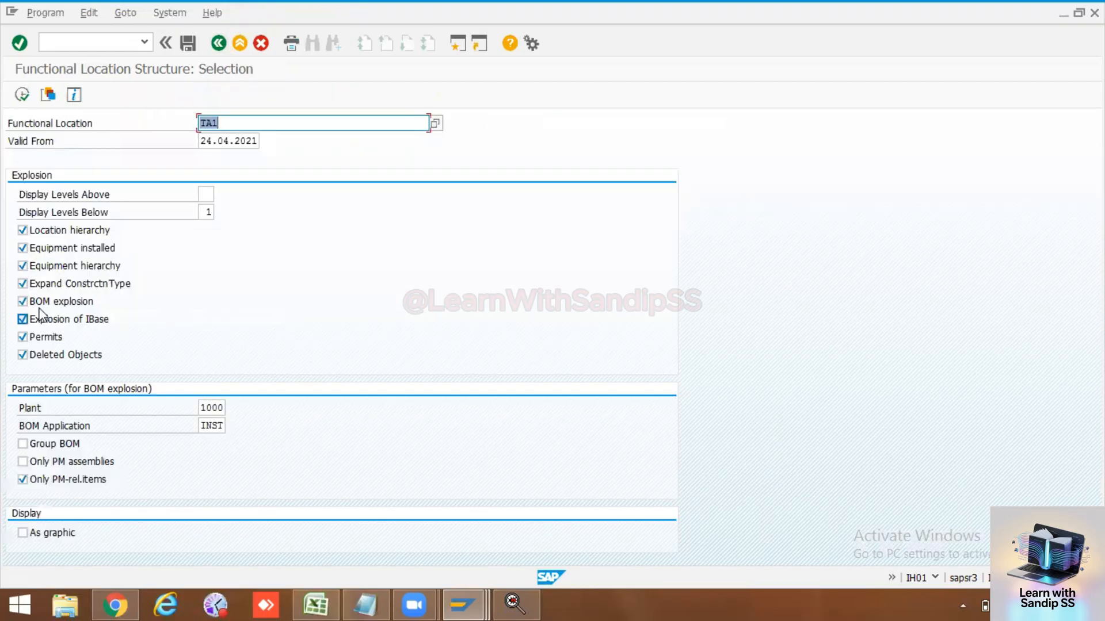
pyautogui.click(31, 231)
pyautogui.click(33, 249)
pyautogui.click(34, 266)
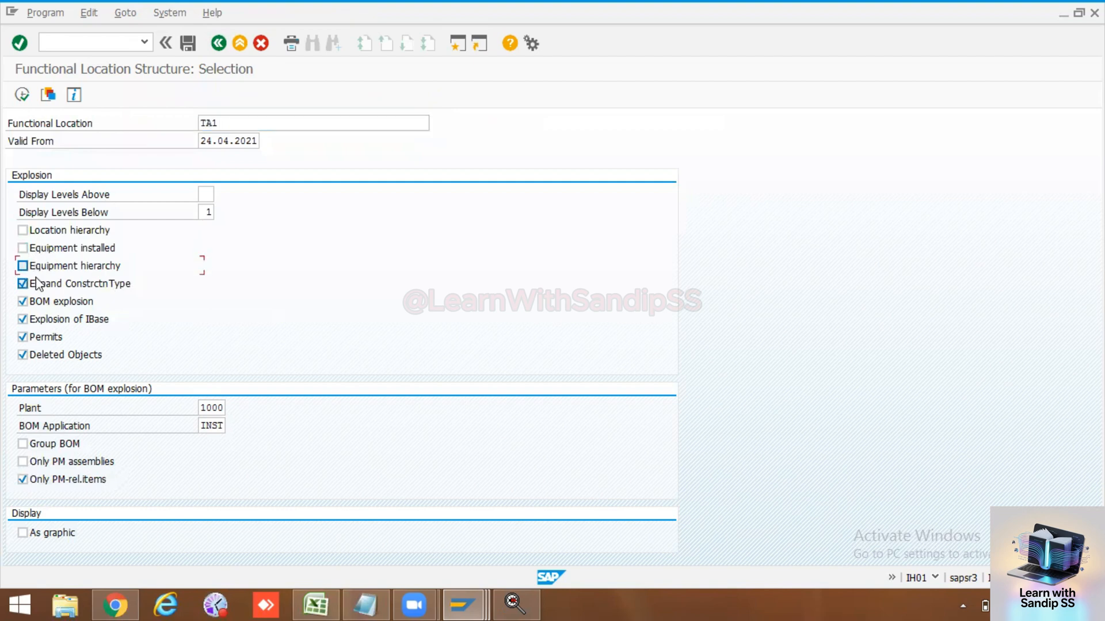
pyautogui.click(34, 284)
pyautogui.click(38, 320)
pyautogui.click(42, 340)
pyautogui.click(38, 357)
pyautogui.click(22, 95)
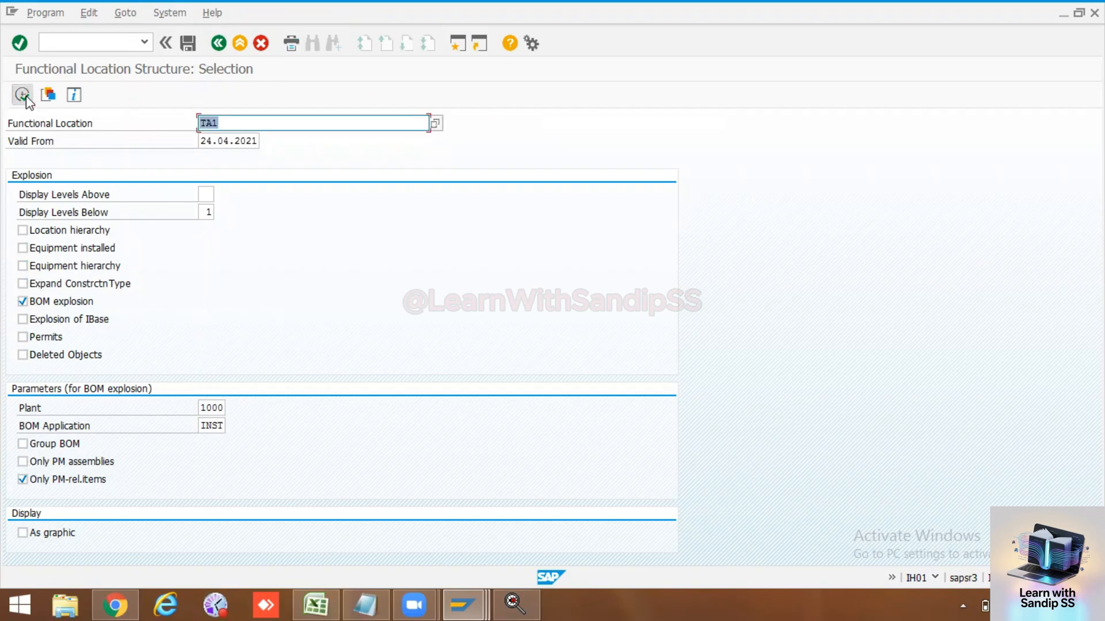
# Step: Add installed equipment to the explosion options, leave construction type expansion off, and run the structure again
pyautogui.click(23, 283)
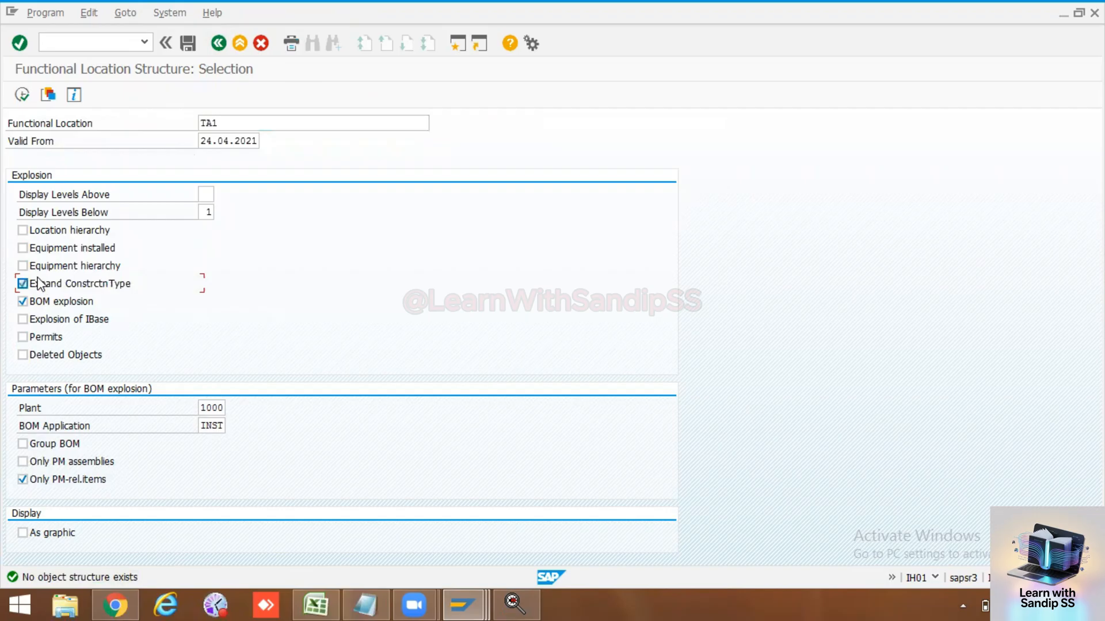
pyautogui.click(41, 248)
pyautogui.click(38, 285)
pyautogui.click(22, 95)
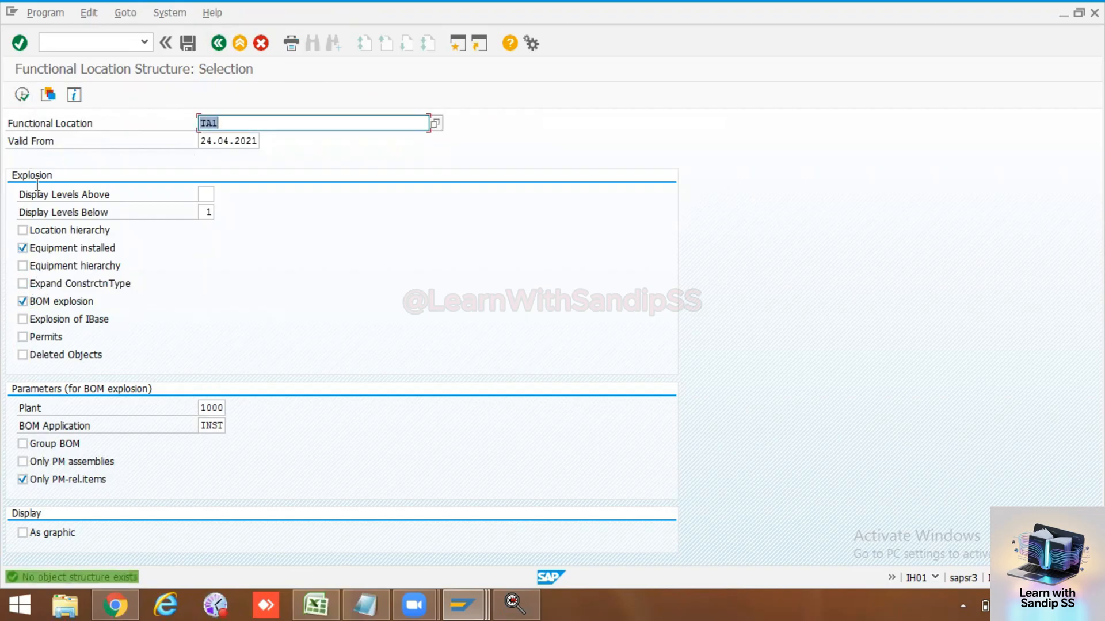
# Step: Add the location hierarchy to the explosion options and display the TA1 structure list fully expanded
pyautogui.click(36, 230)
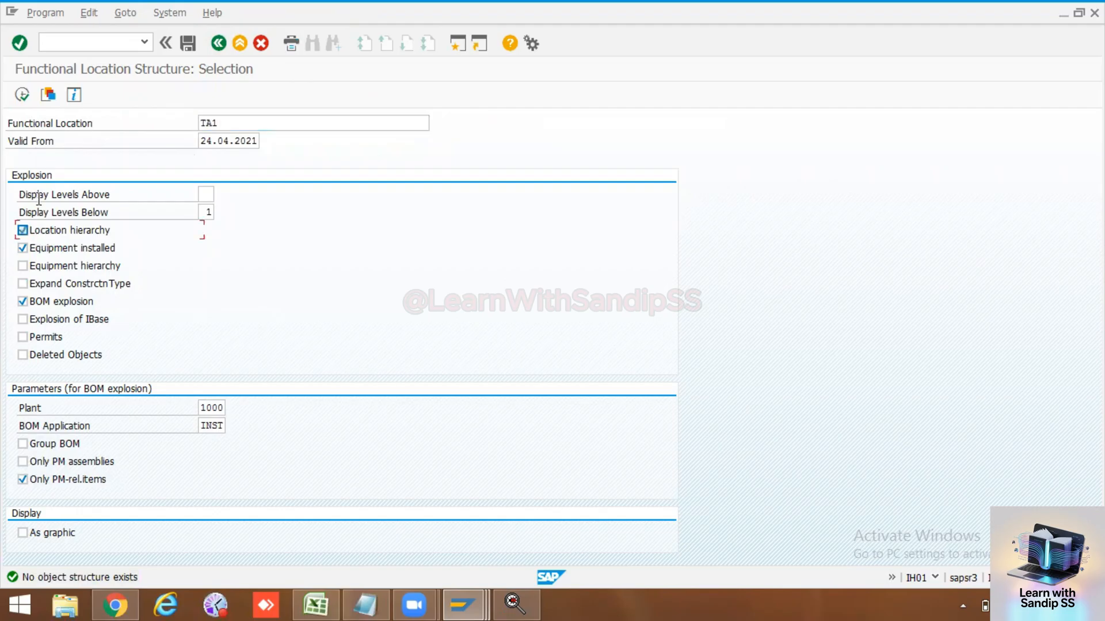
pyautogui.click(23, 95)
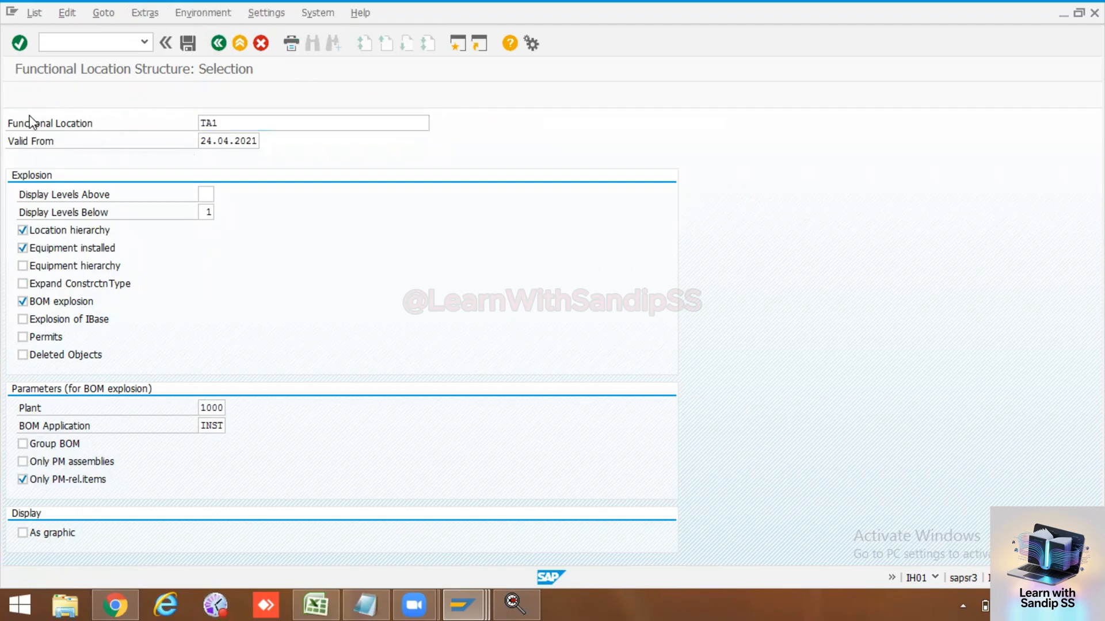
pyautogui.click(296, 103)
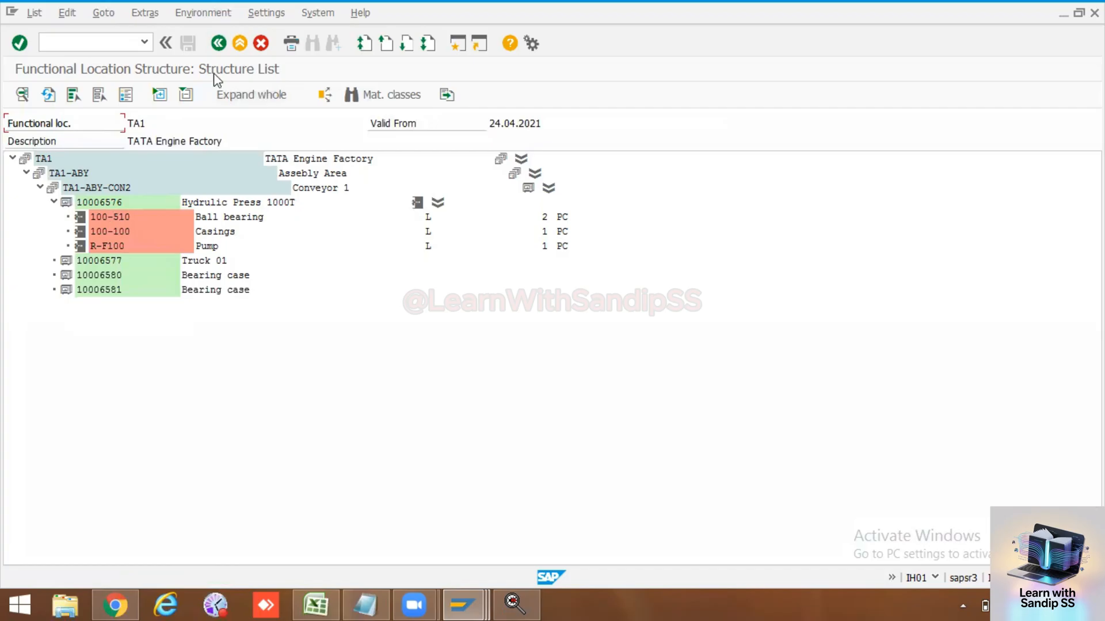
# Step: Run the TA1 structure list with 1 display level below, and again with 5 levels below, fully expanded
pyautogui.click(218, 43)
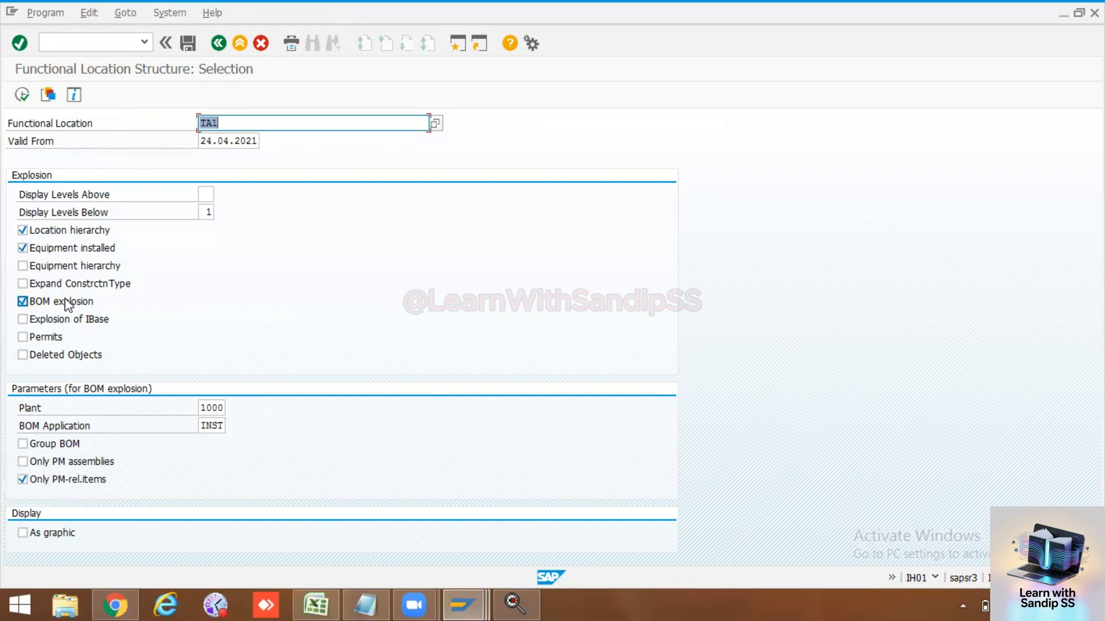
pyautogui.click(23, 95)
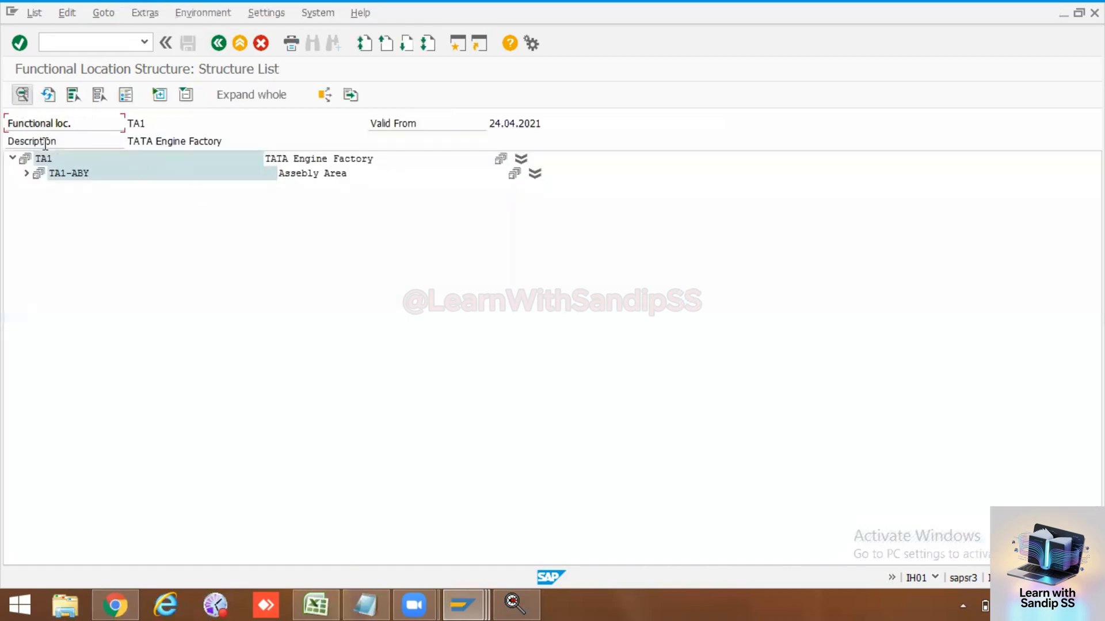
pyautogui.press('F3')
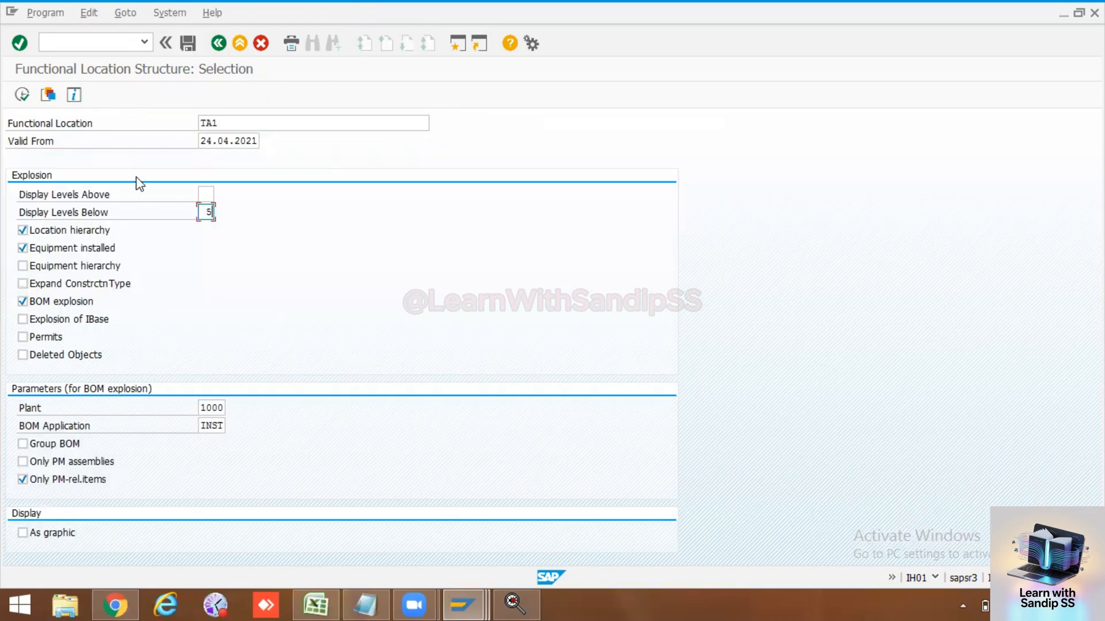
pyautogui.press('F8')
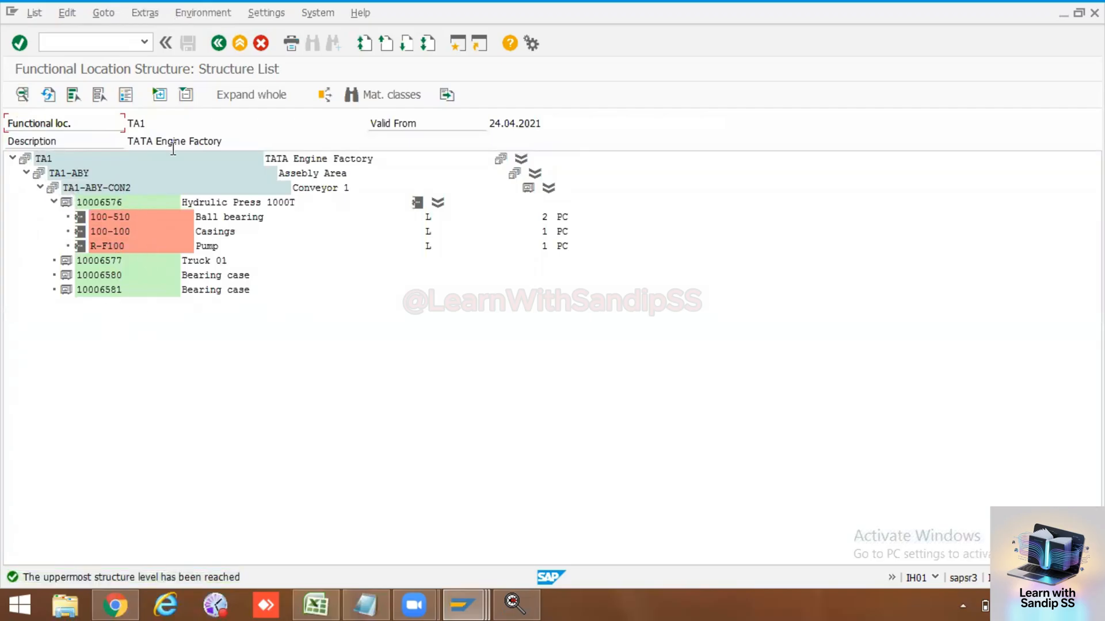
pyautogui.click(266, 97)
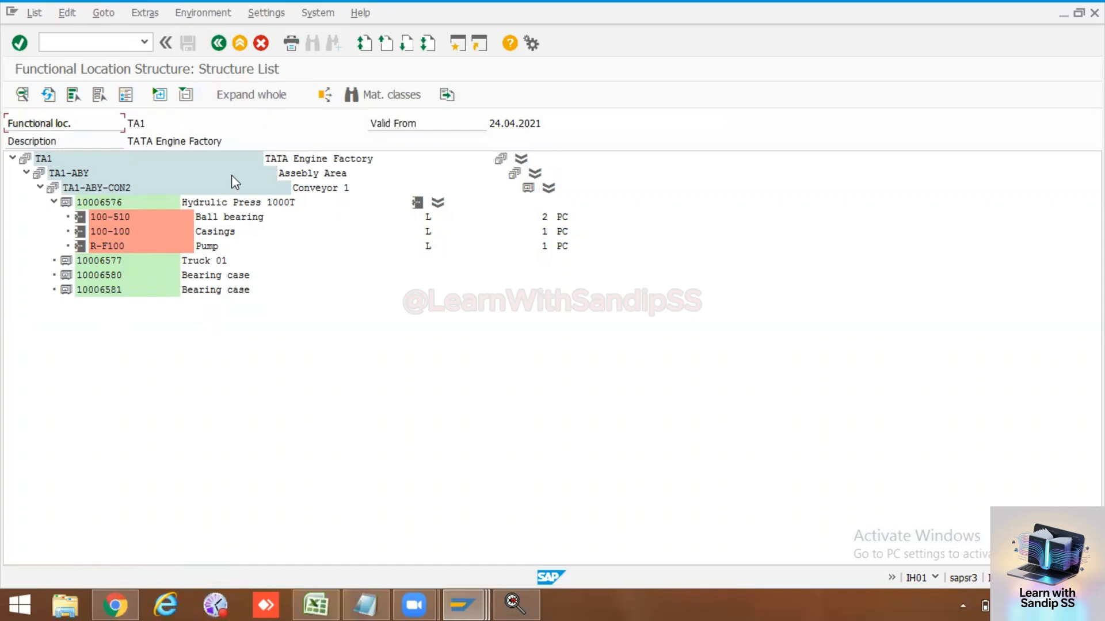
# Step: Open the material master of ball bearing 100-510 from the structure list, dismiss its view selection, and return to the list
pyautogui.click(432, 222)
pyautogui.doubleClick(432, 222)
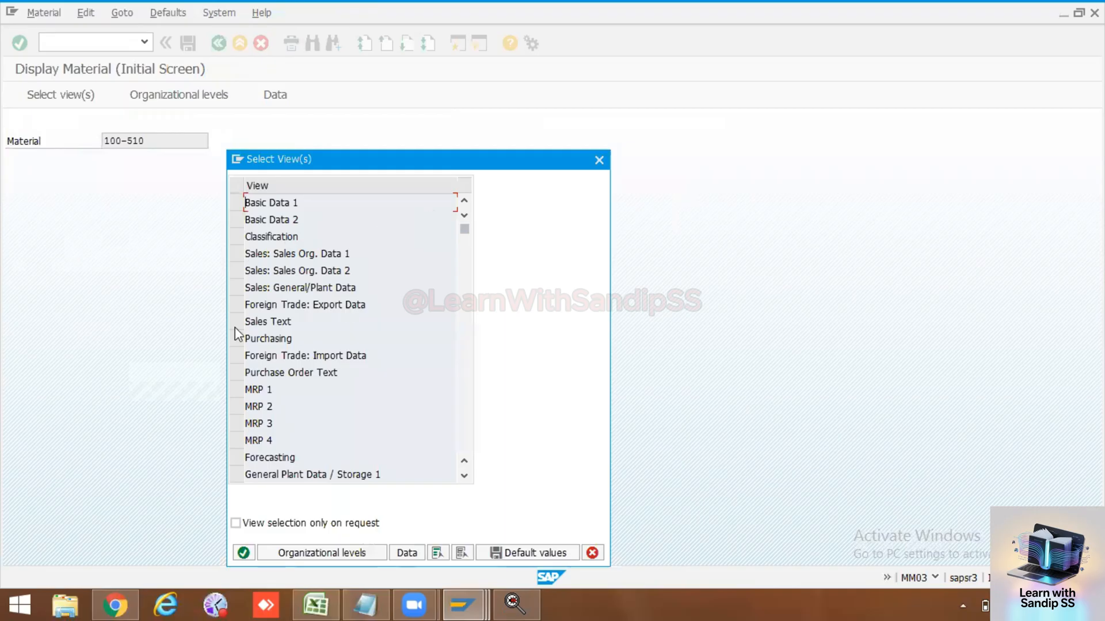
pyautogui.click(244, 553)
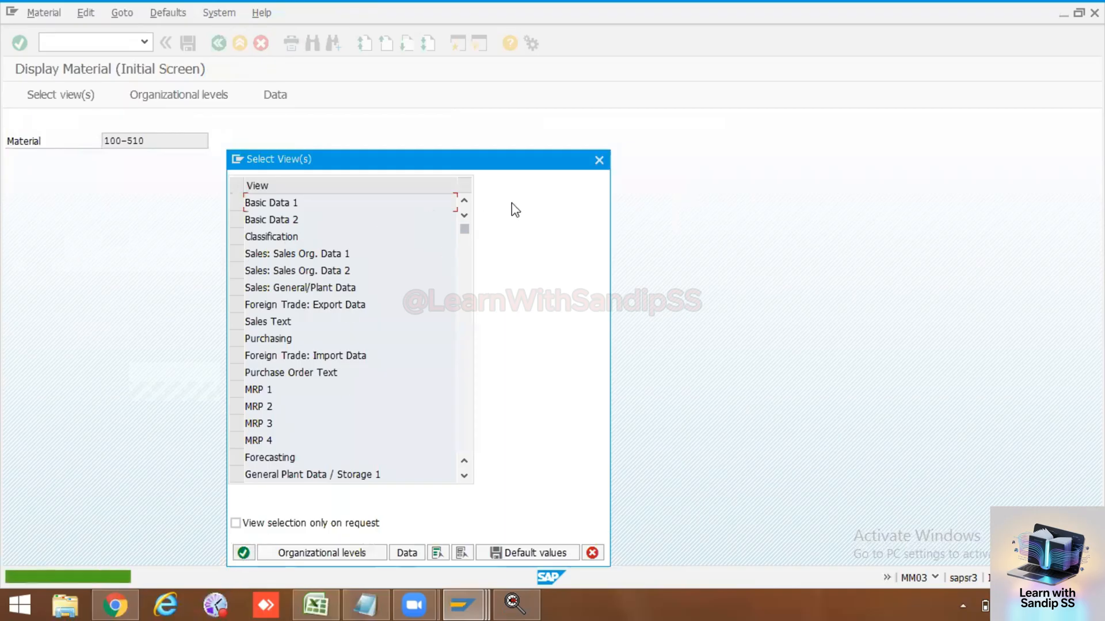
pyautogui.click(598, 160)
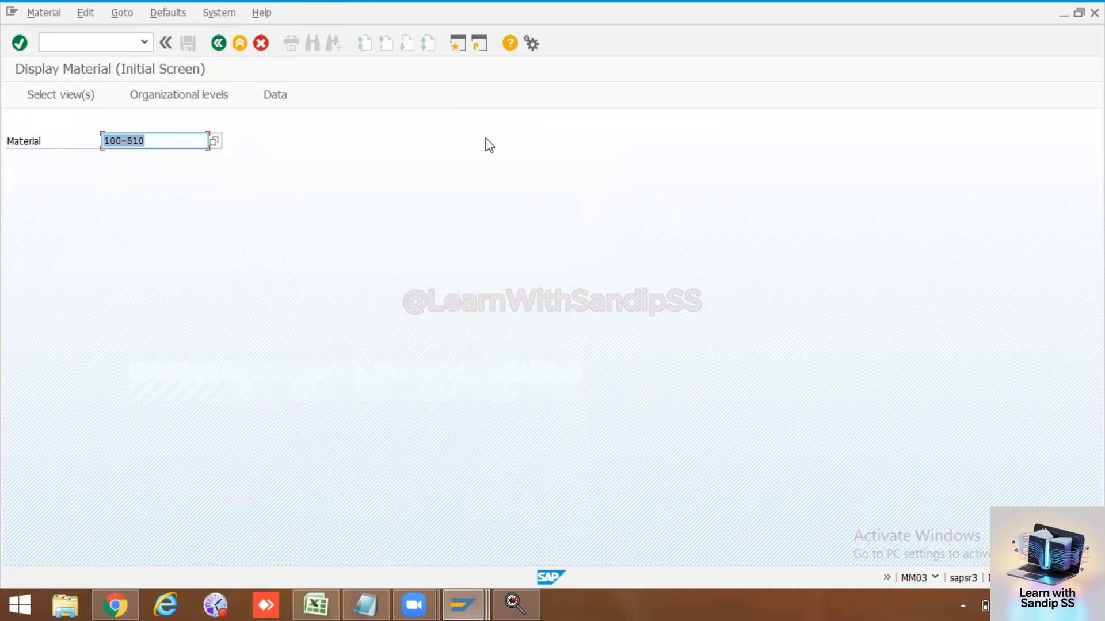
pyautogui.click(219, 43)
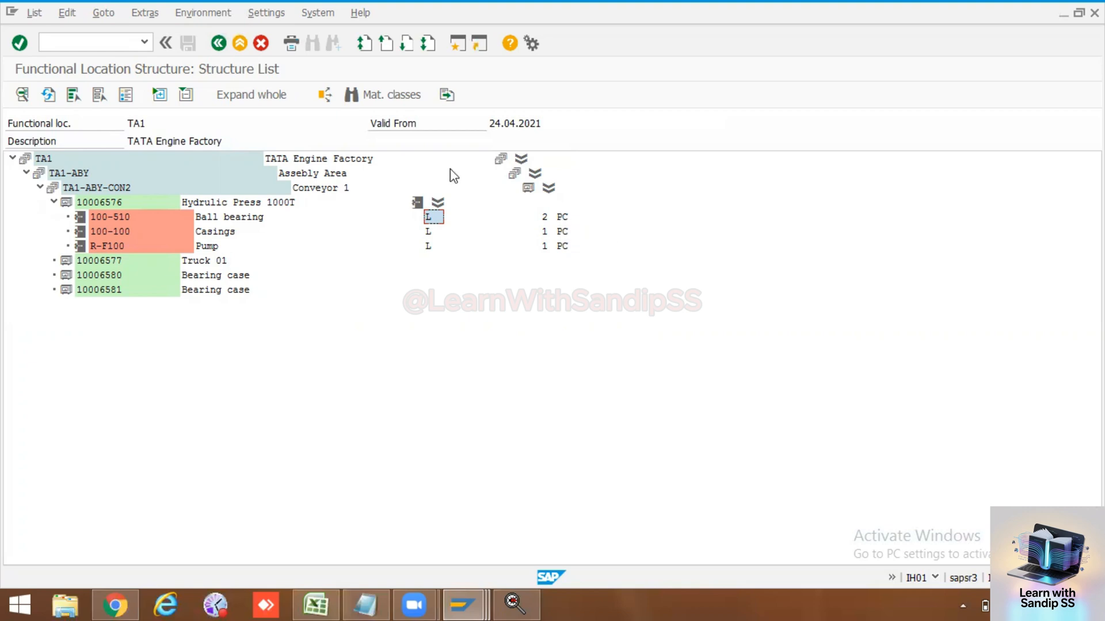
# Step: Display equipment 10006576 from the structure list and open its plant maintenance BOM for change with transaction IB02
pyautogui.doubleClick(91, 203)
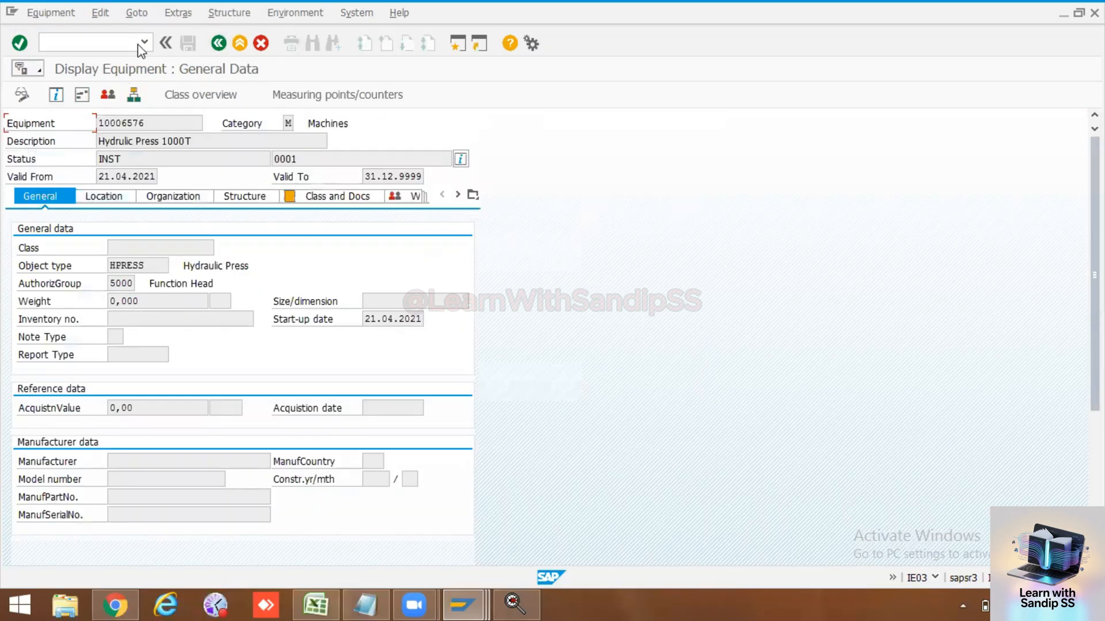
pyautogui.click(144, 43)
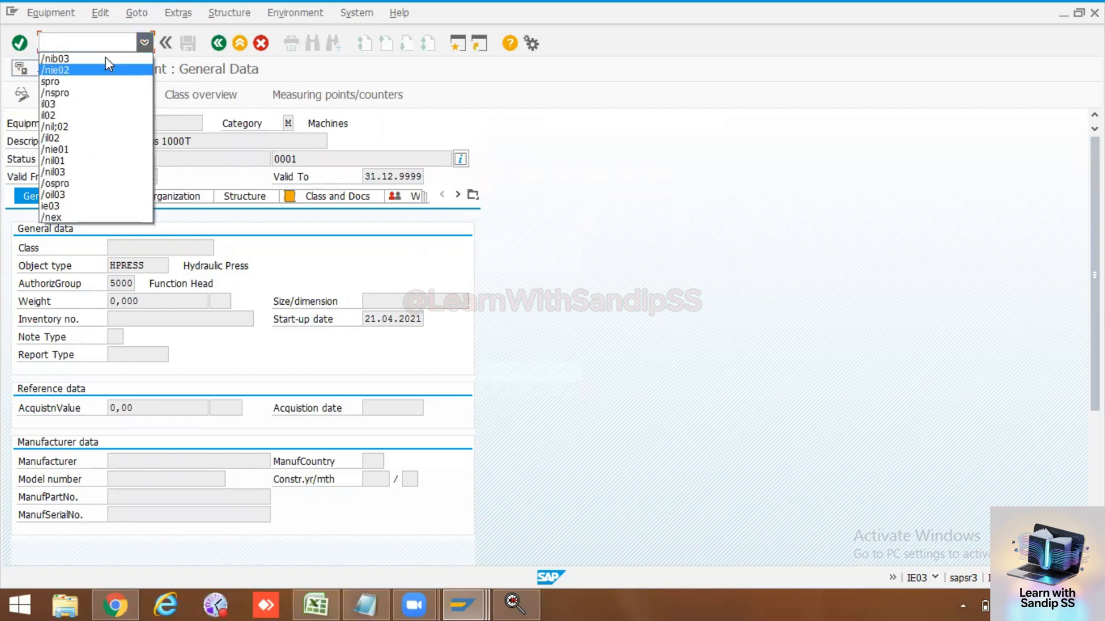
pyautogui.click(88, 39)
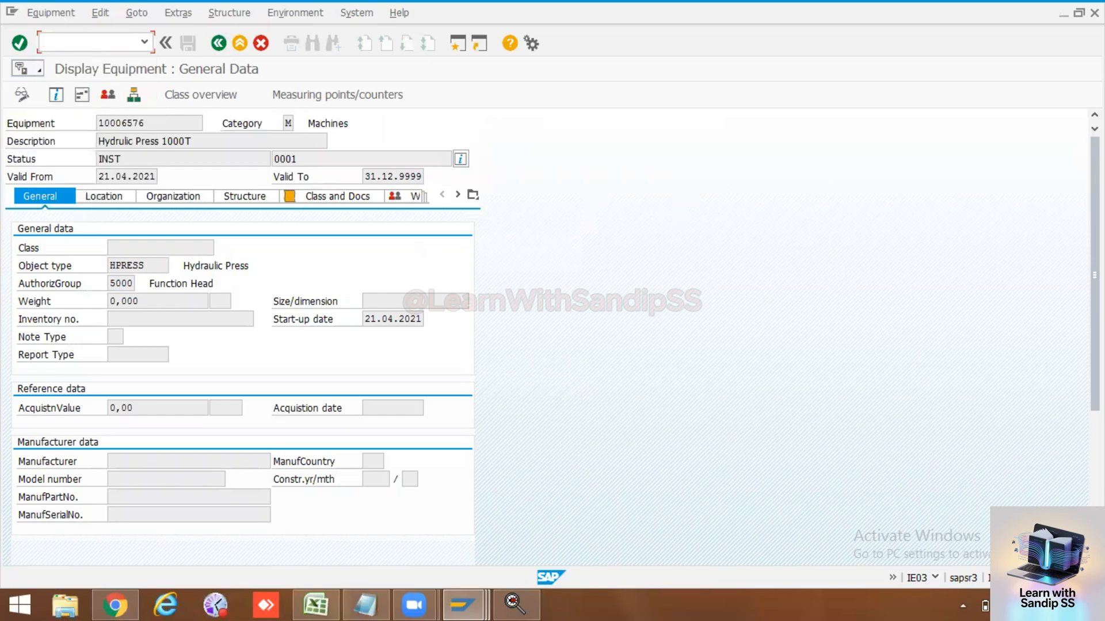
pyautogui.write('/nib02')
pyautogui.press('Return')
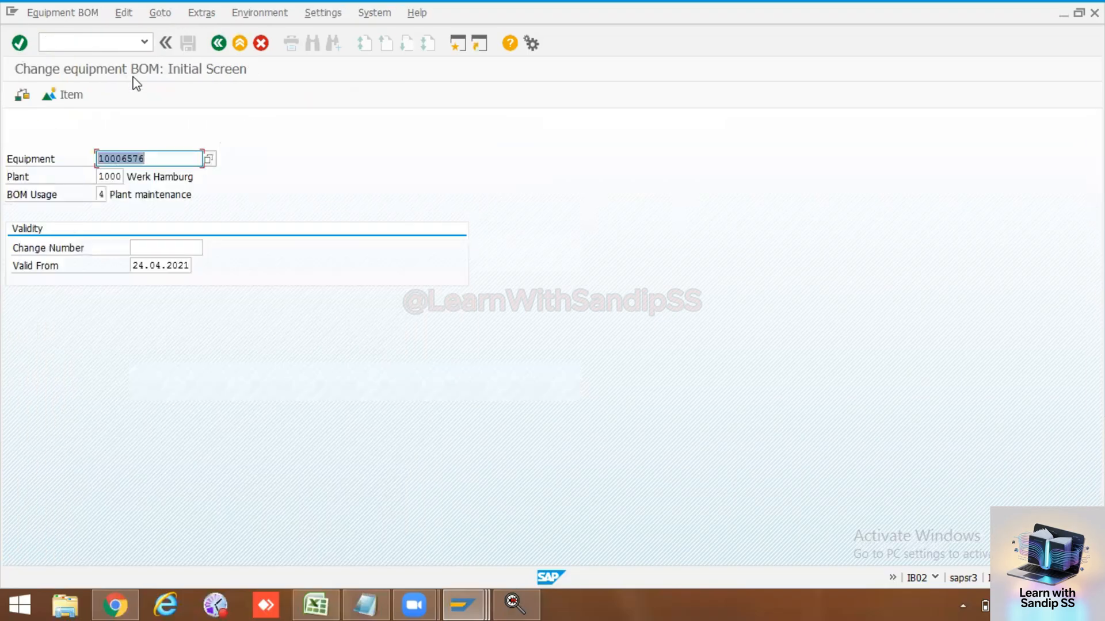
pyautogui.press('Return')
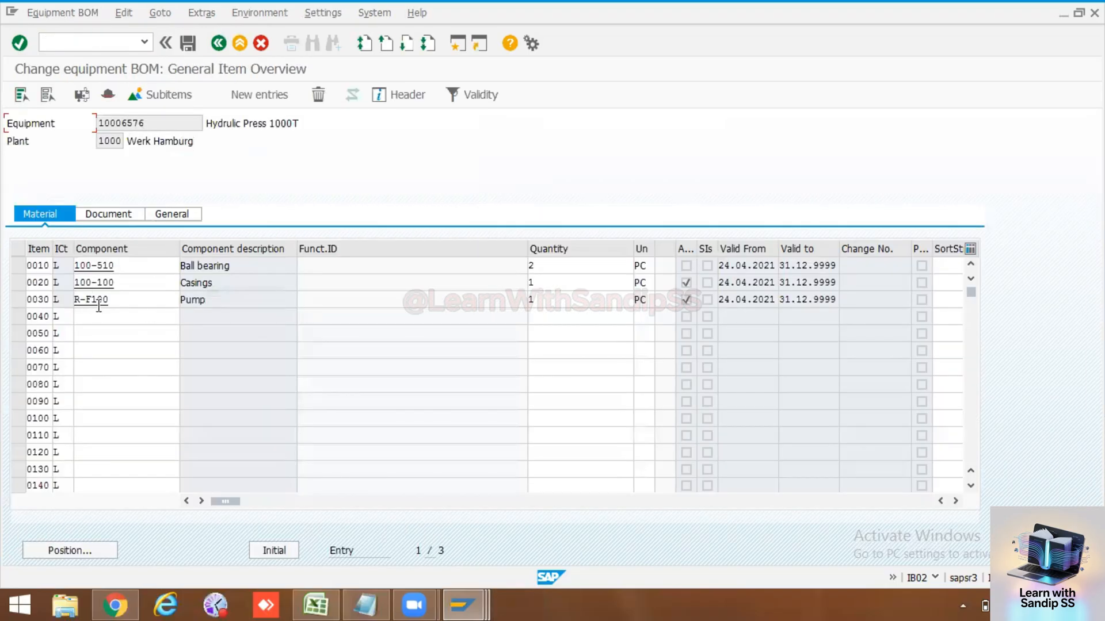
# Step: Open the details of BOM item 0030, pump R-F100, and review its basic, status and administrative data
pyautogui.click(19, 301)
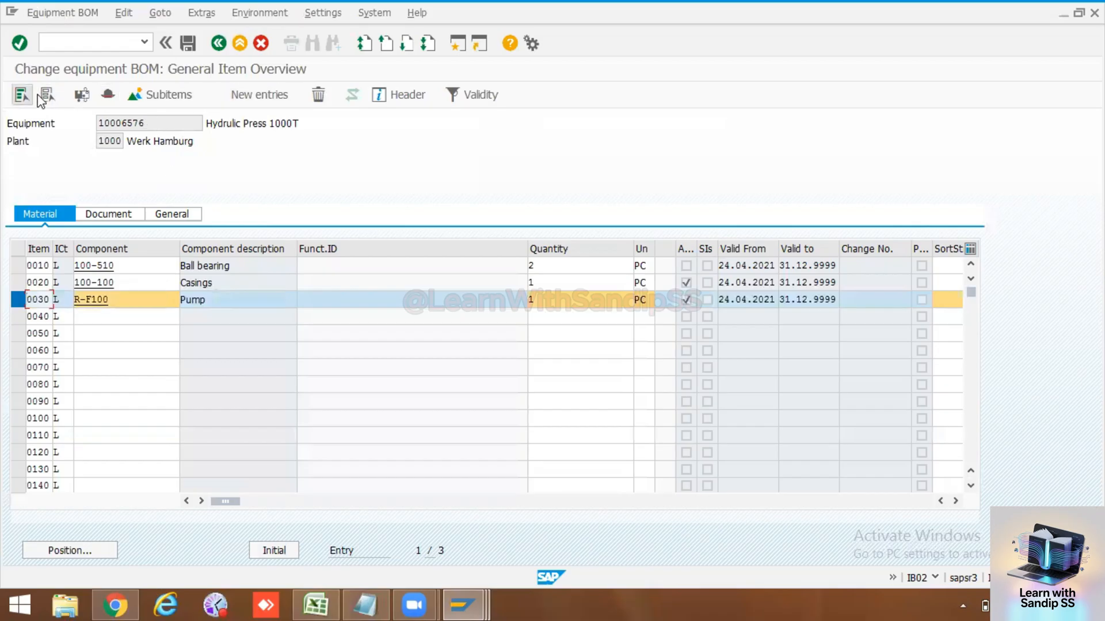
pyautogui.click(84, 95)
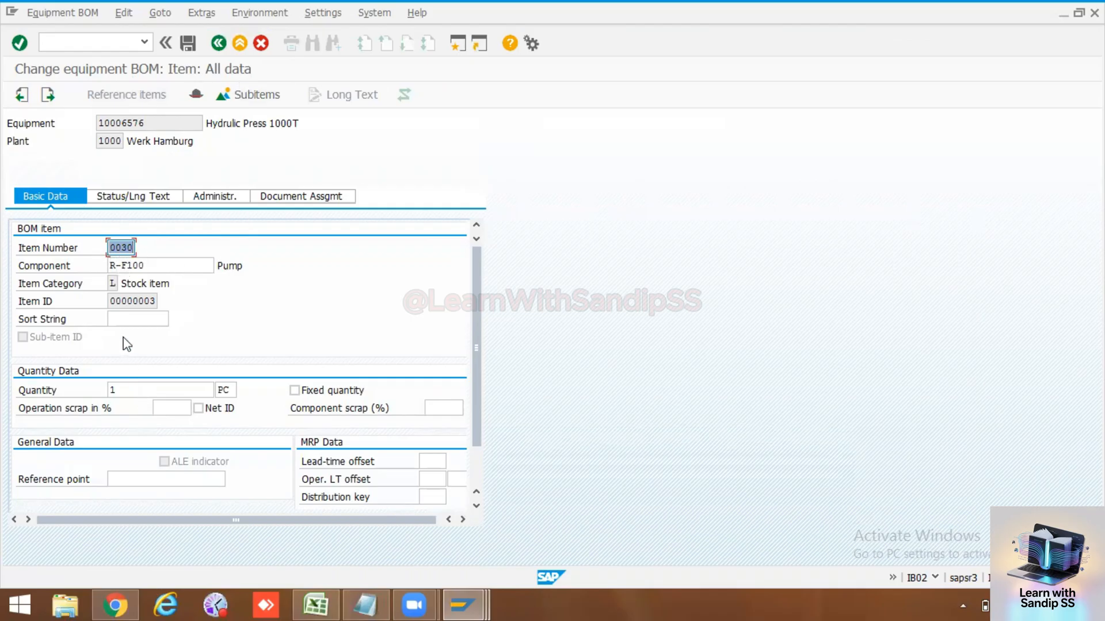
pyautogui.scroll(-1, 383, 411)
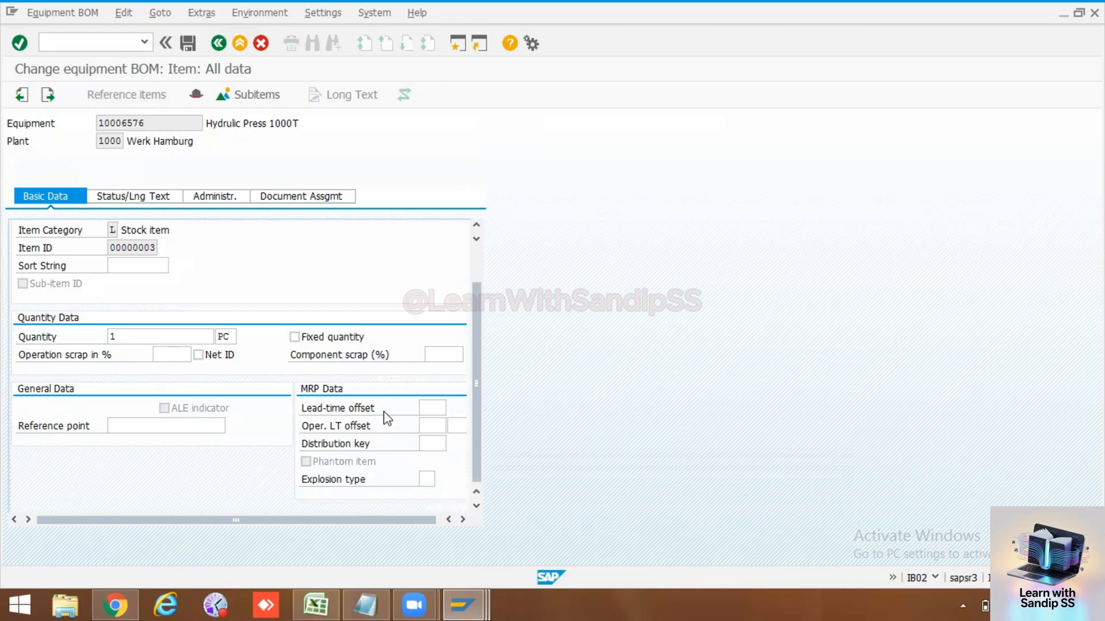
pyautogui.scroll(1, 384, 411)
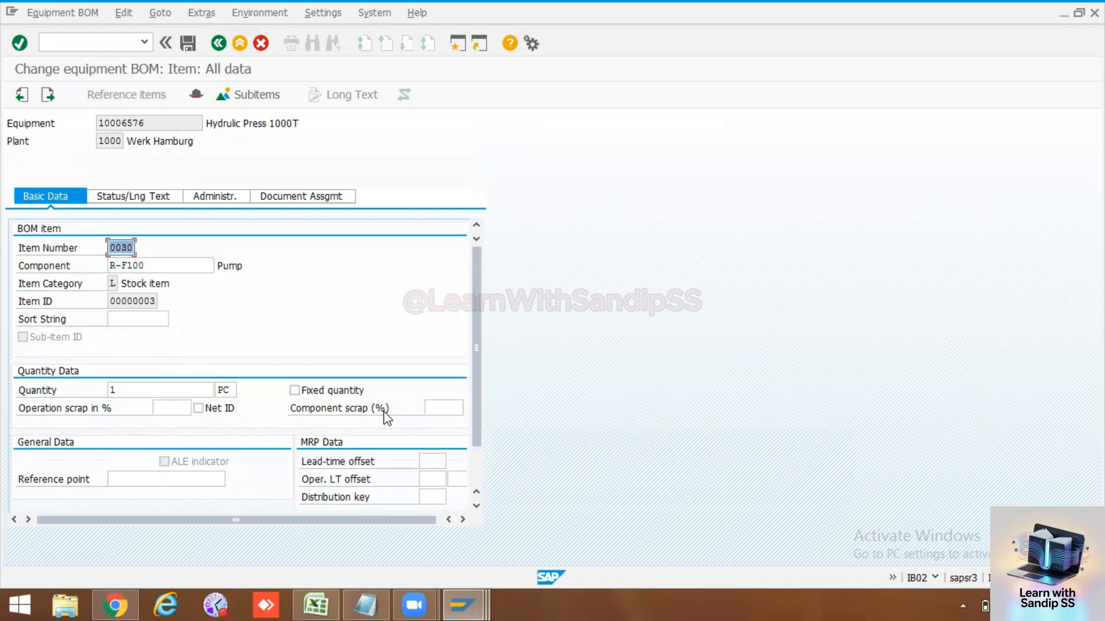
pyautogui.click(142, 199)
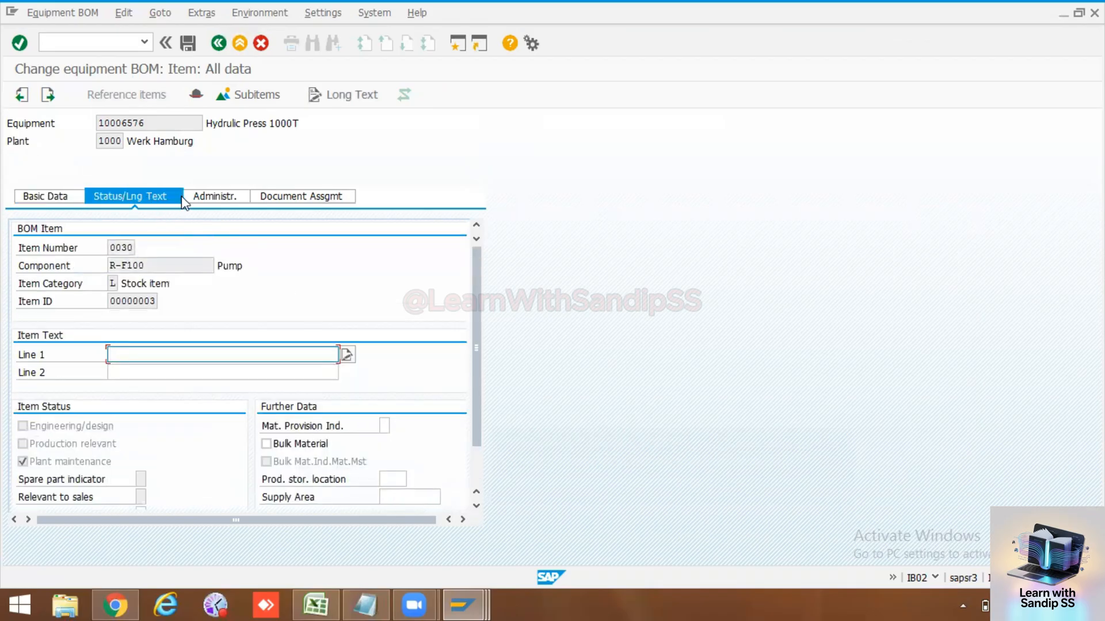
pyautogui.click(262, 197)
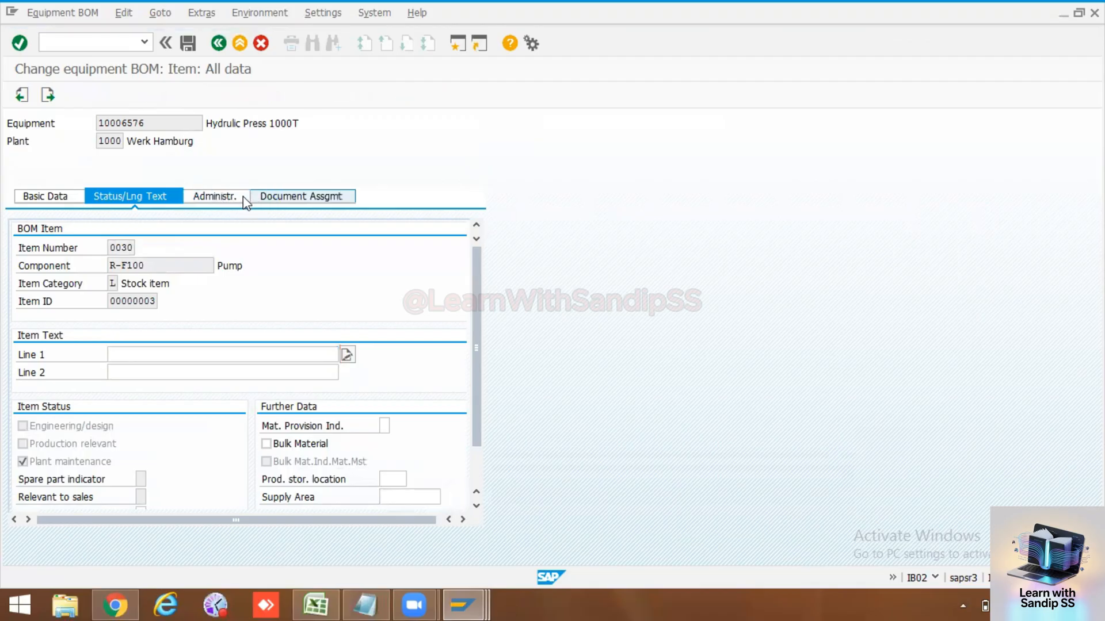
pyautogui.click(238, 201)
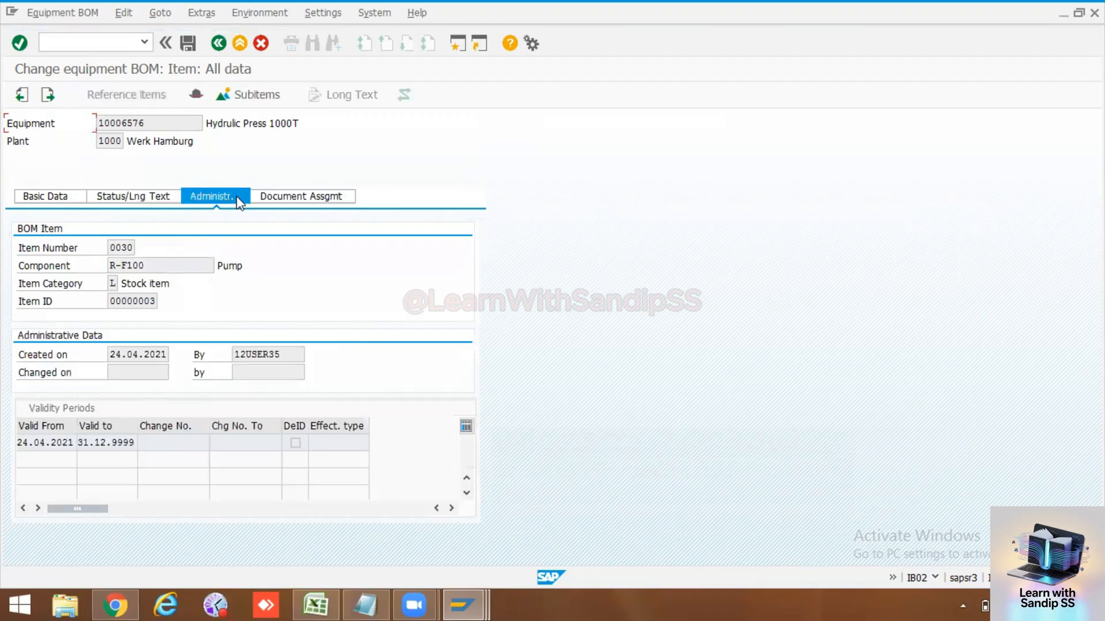
# Step: Flag BOM item 0030, pump R-F100, as a PM assembly in its further data and save the equipment BOM
pyautogui.click(156, 199)
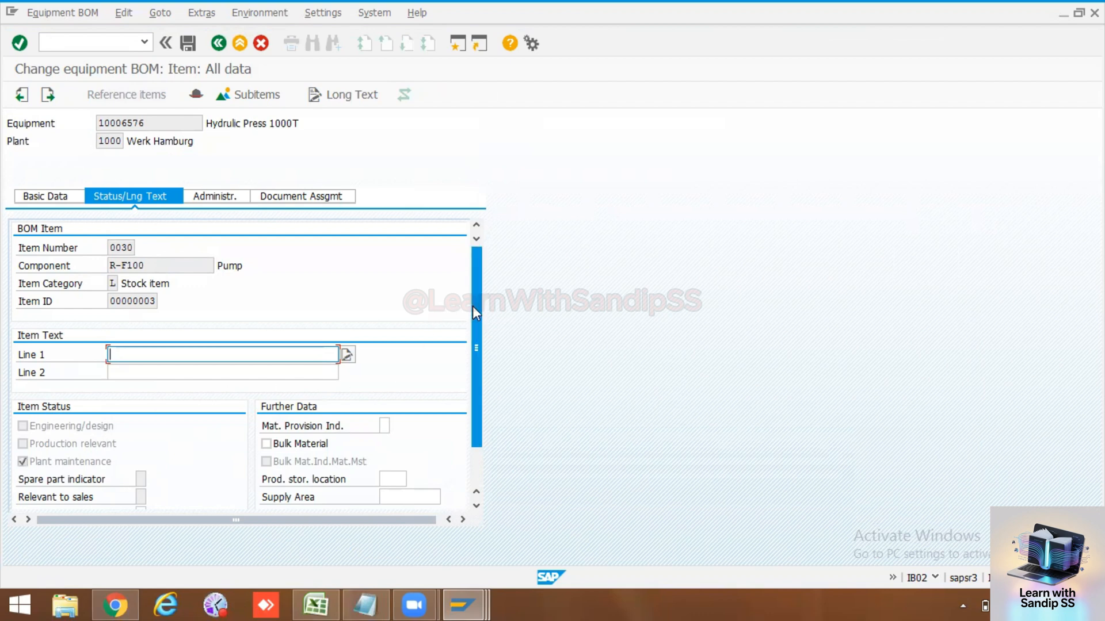
pyautogui.scroll(-1, 472, 306)
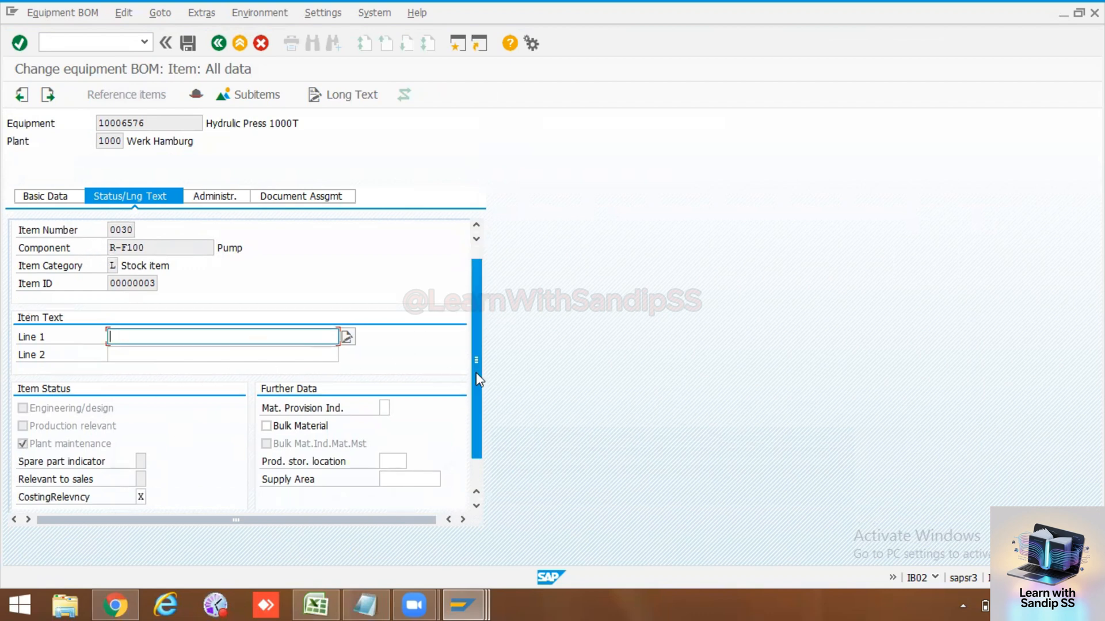
pyautogui.scroll(-2, 475, 375)
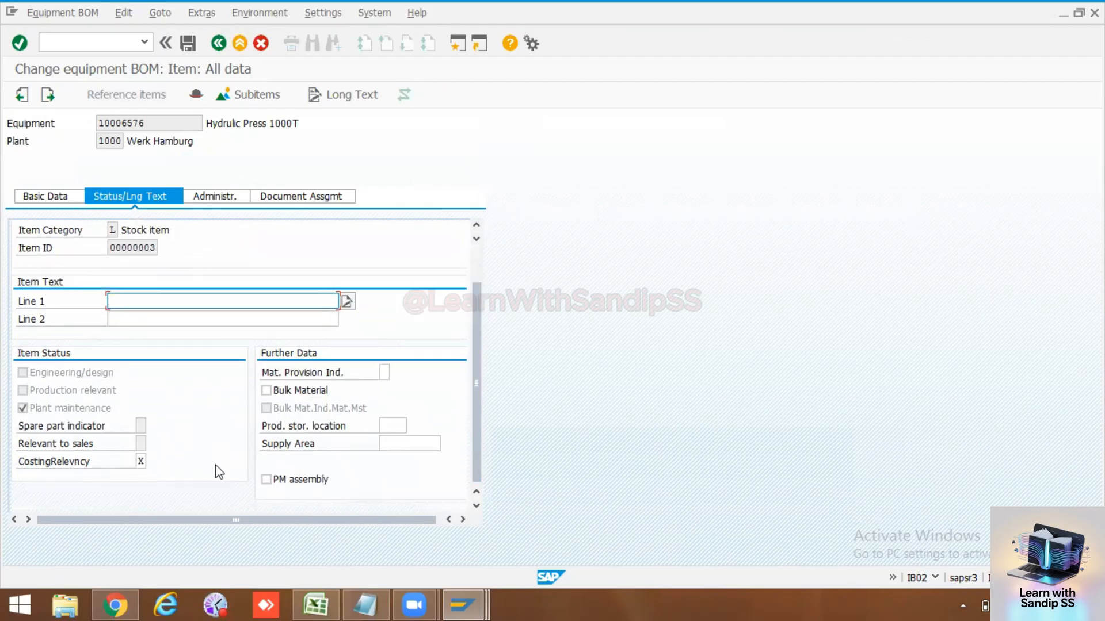
pyautogui.click(266, 479)
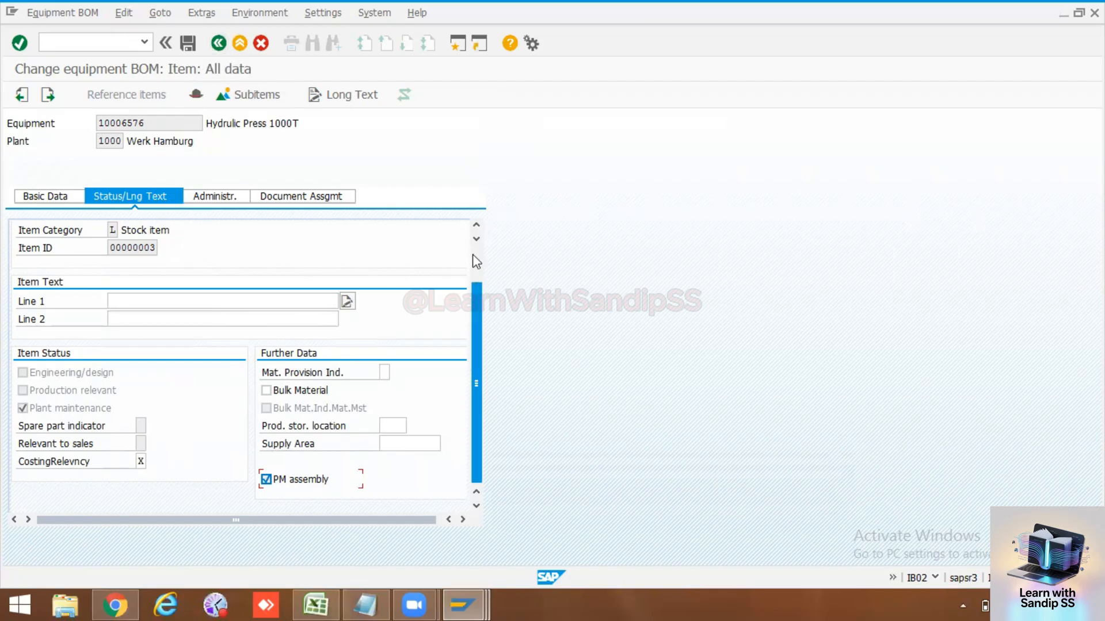
pyautogui.scroll(1, 476, 262)
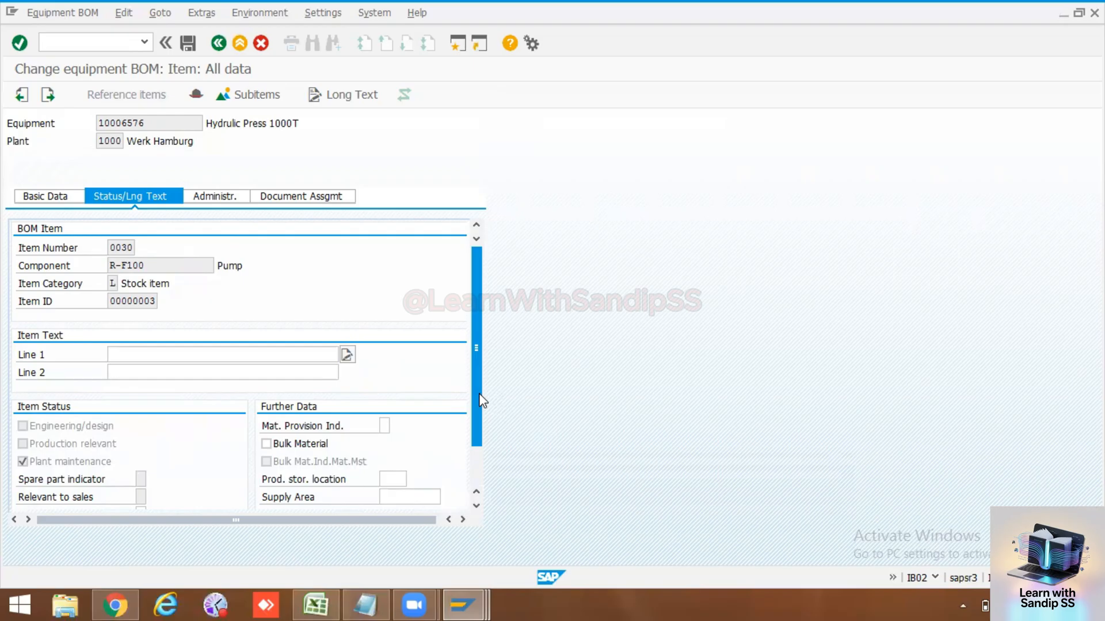
pyautogui.scroll(-3, 482, 401)
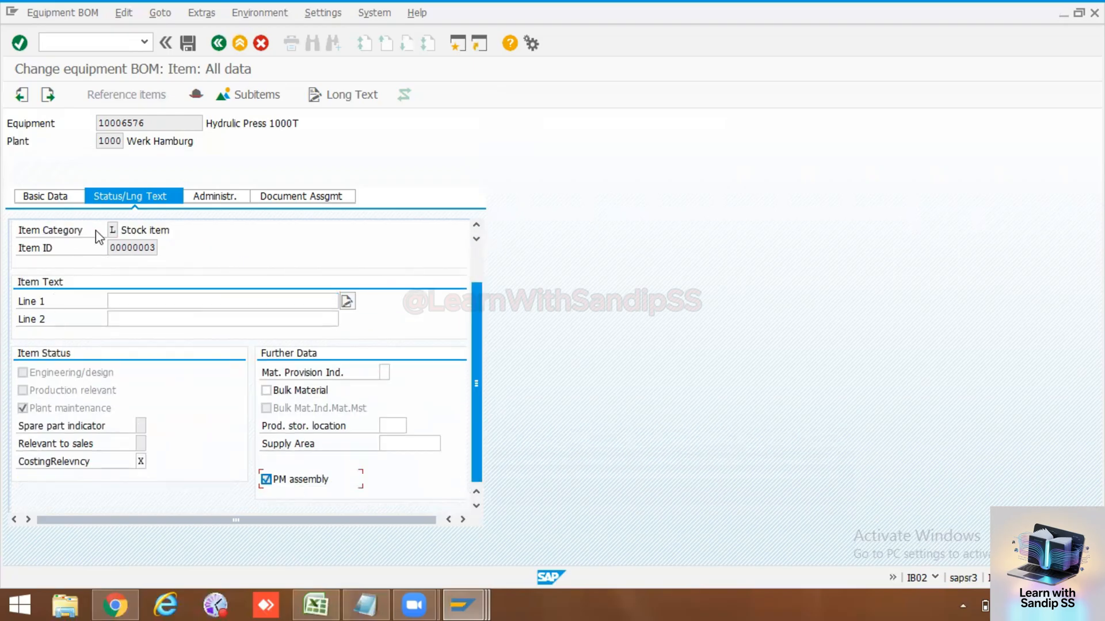
pyautogui.scroll(3, 96, 230)
pyautogui.click(54, 195)
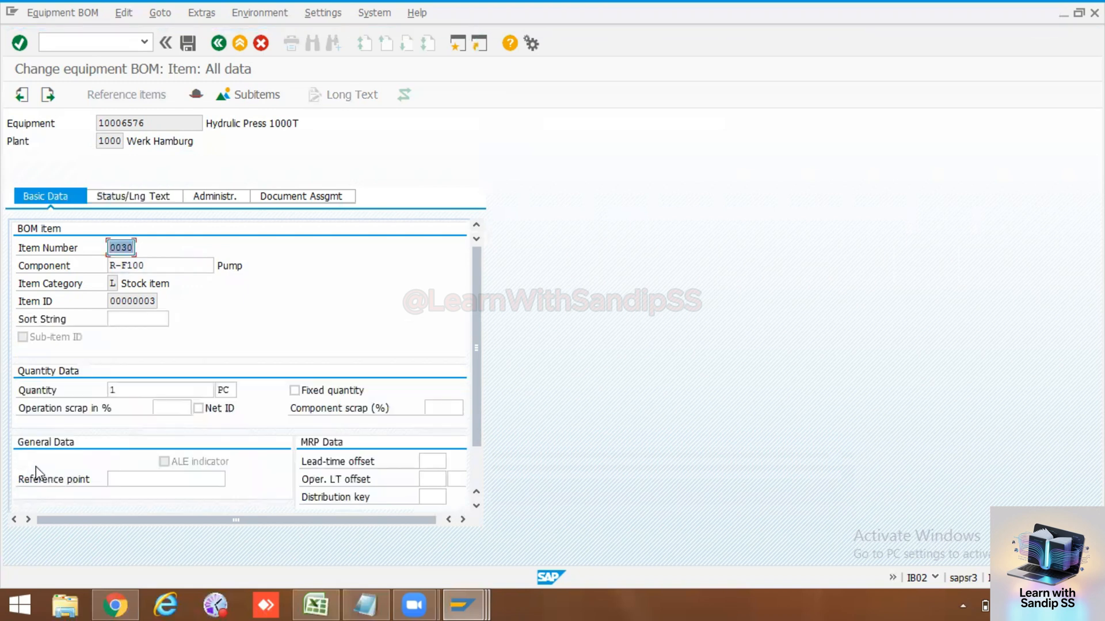
pyautogui.click(189, 43)
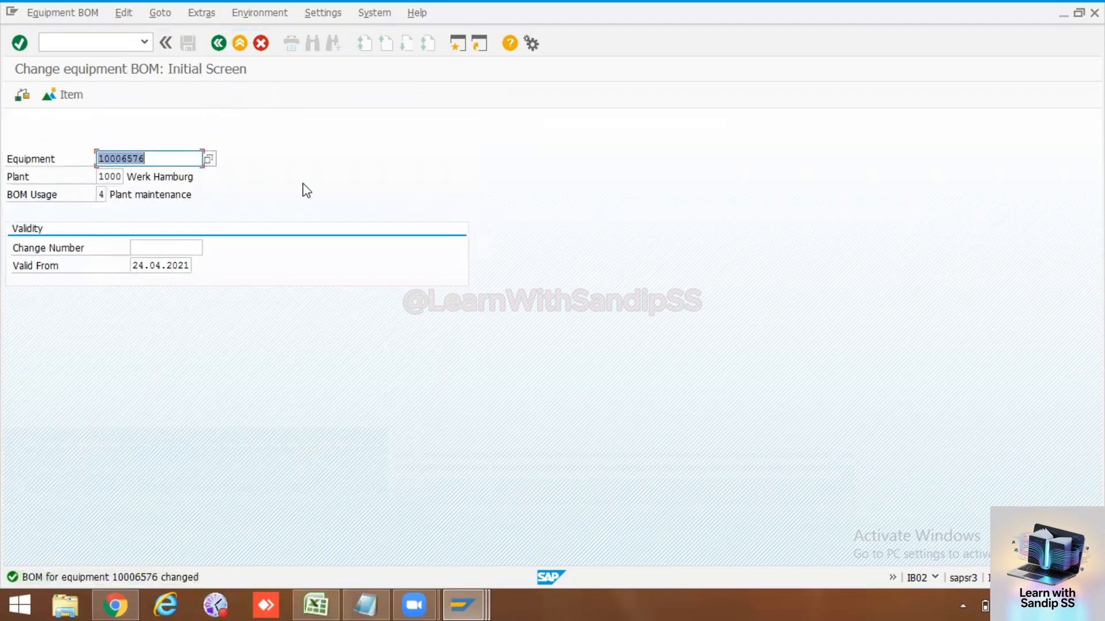
# Step: Reopen the BOM of equipment 10006576 to check component R-F100, save it, and return to the SAP Easy Access menu
pyautogui.press('Return')
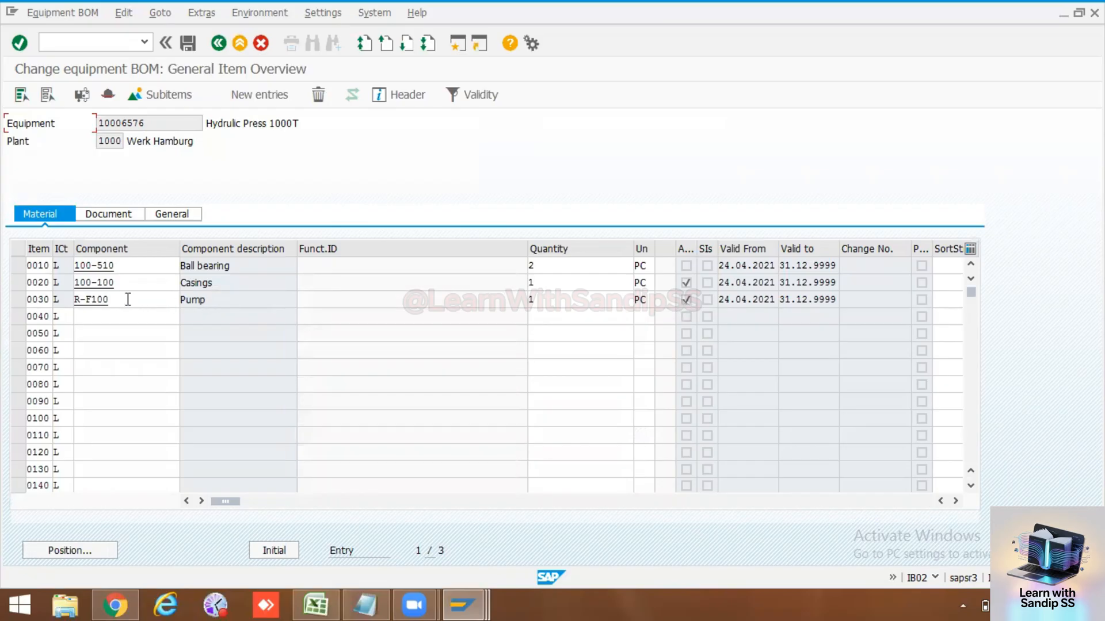
pyautogui.moveTo(128, 300); pyautogui.dragTo(75, 299)
pyautogui.moveTo(251, 299); pyautogui.dragTo(69, 303)
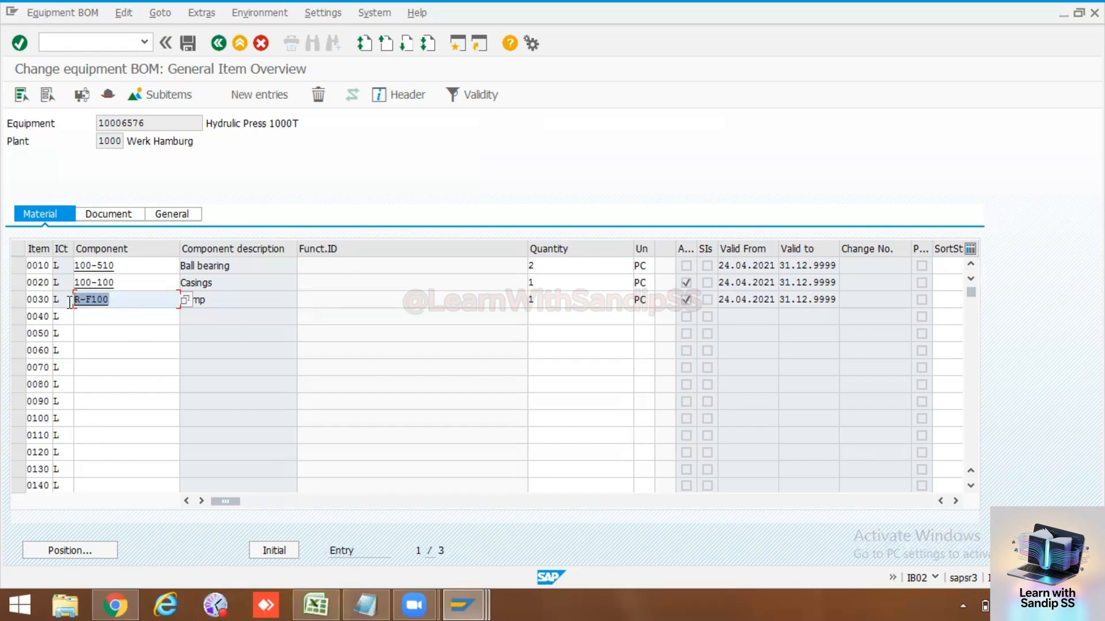
pyautogui.click(126, 247)
pyautogui.click(60, 42)
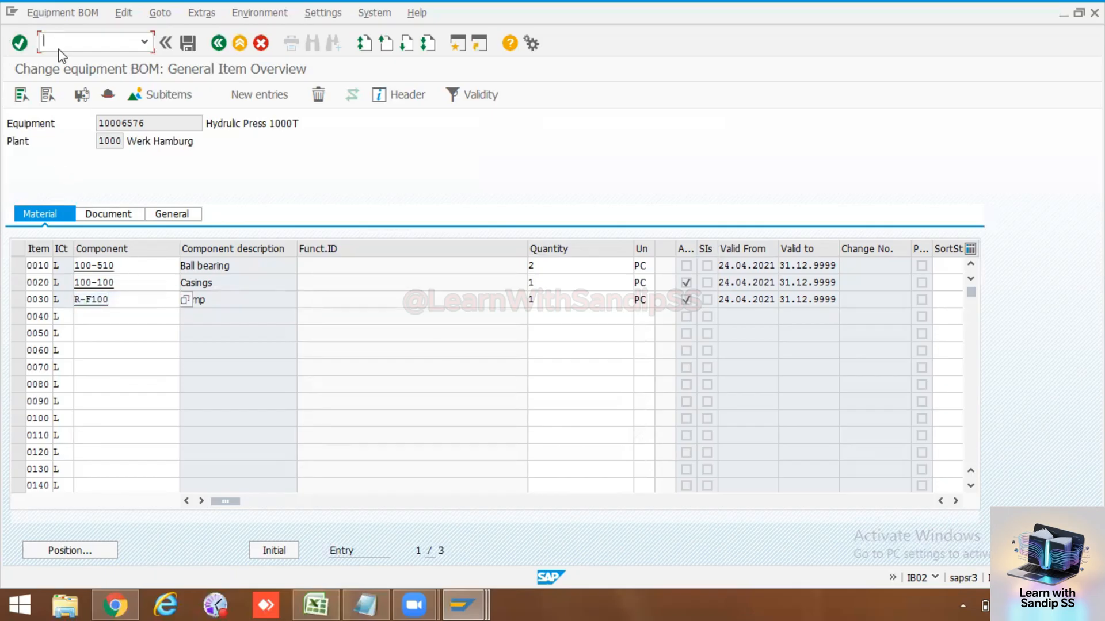
pyautogui.click(184, 44)
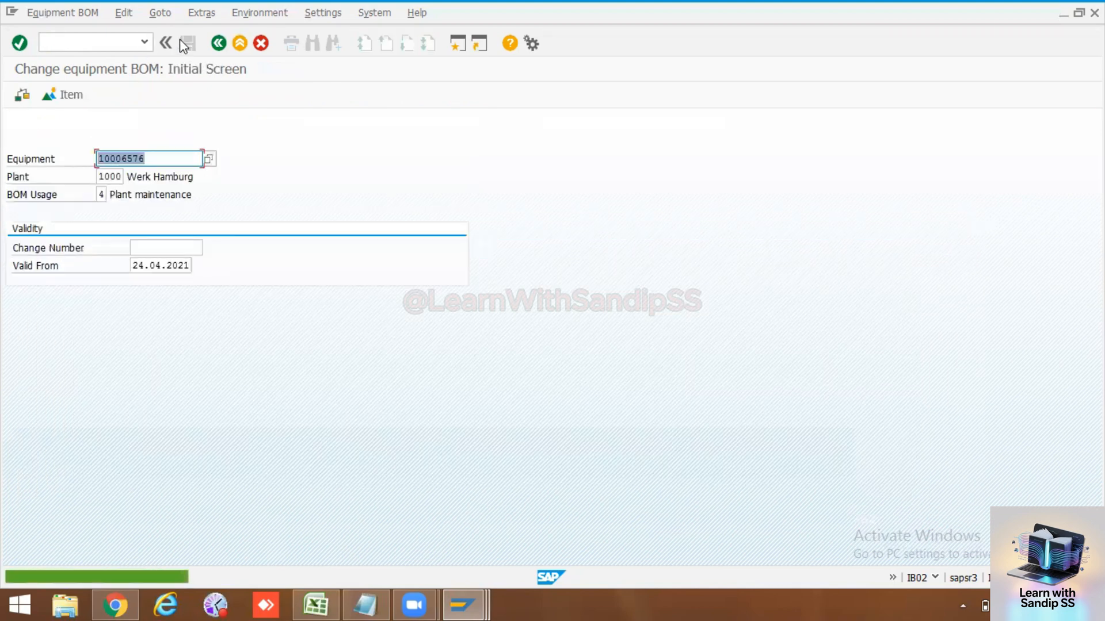
pyautogui.click(219, 43)
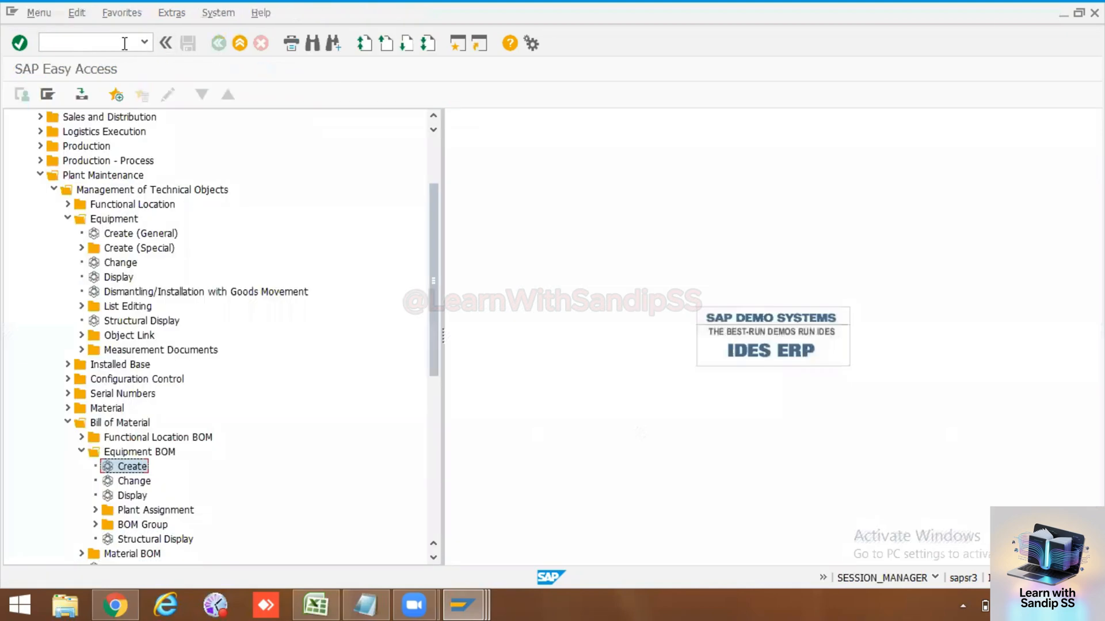
pyautogui.click(124, 44)
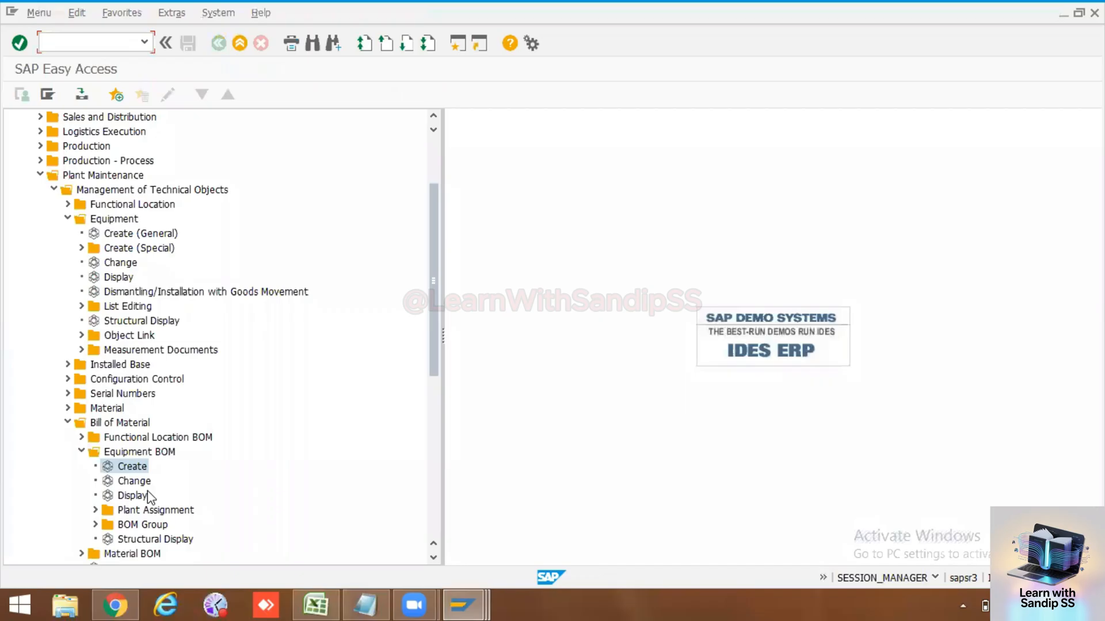
# Step: Start creating a plant maintenance material BOM (usage 4) for material R-F100 in plant 1000
pyautogui.click(81, 452)
pyautogui.click(81, 466)
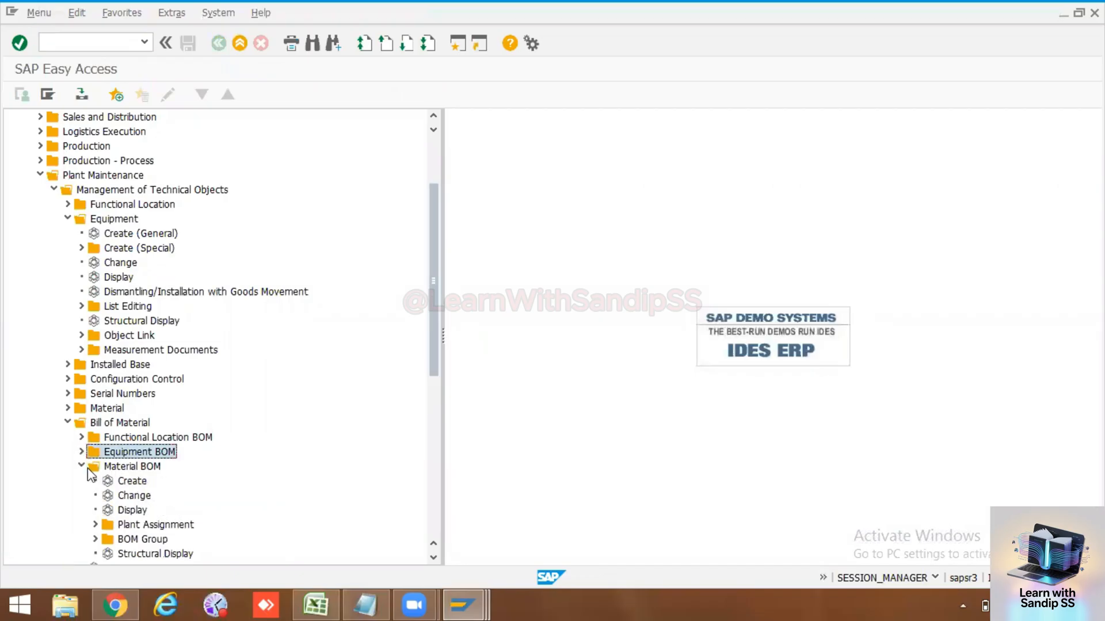
pyautogui.doubleClick(137, 483)
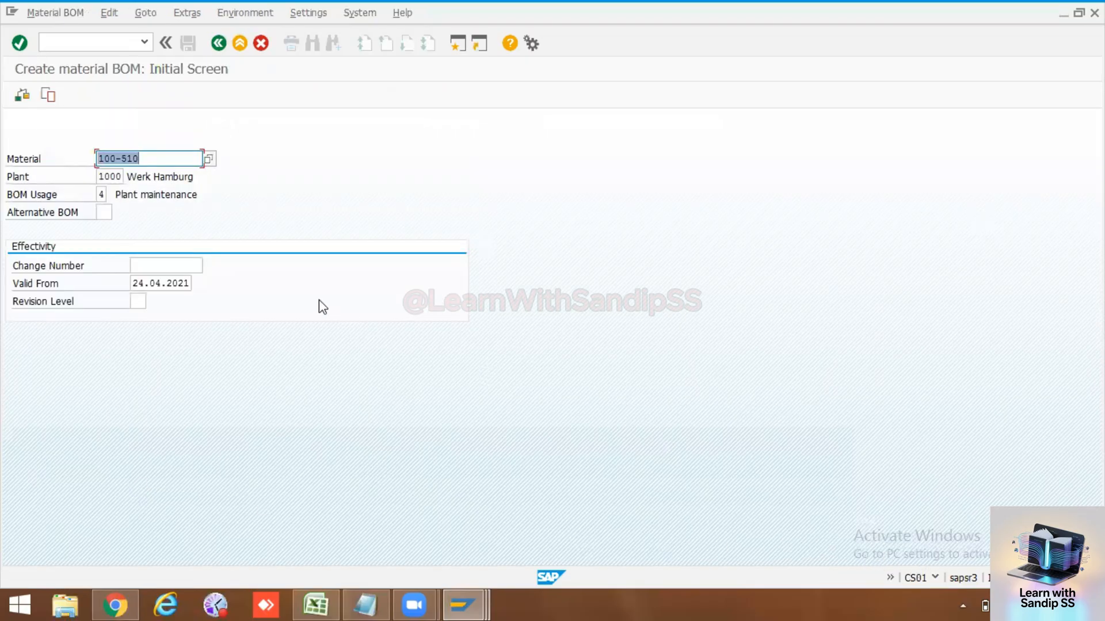
pyautogui.moveTo(150, 155); pyautogui.dragTo(84, 154)
pyautogui.write('R-F100')
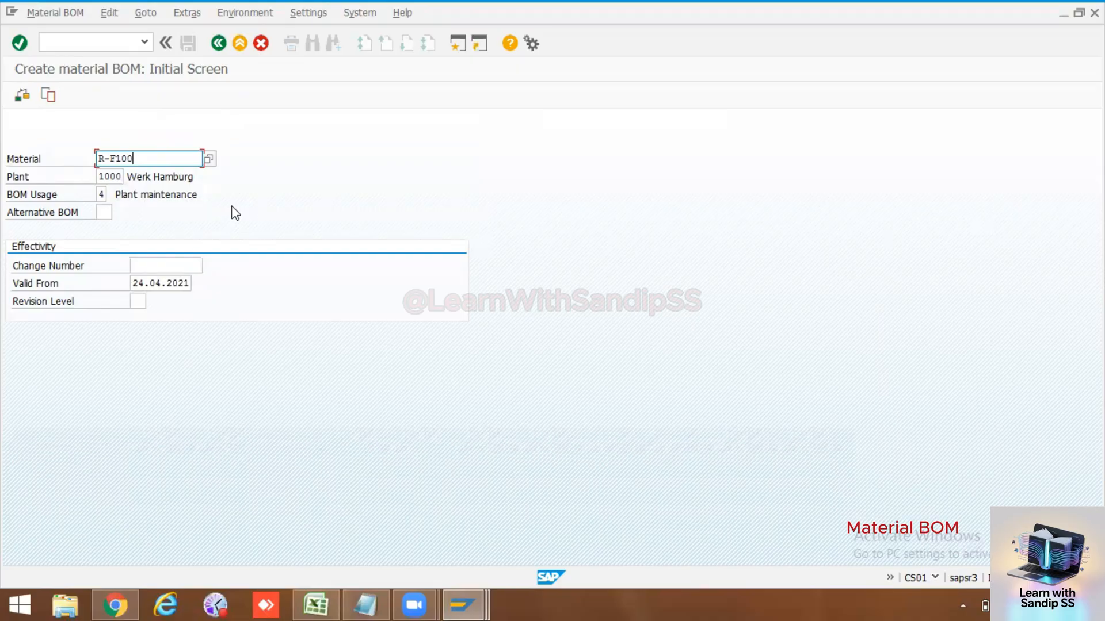
pyautogui.press('Return')
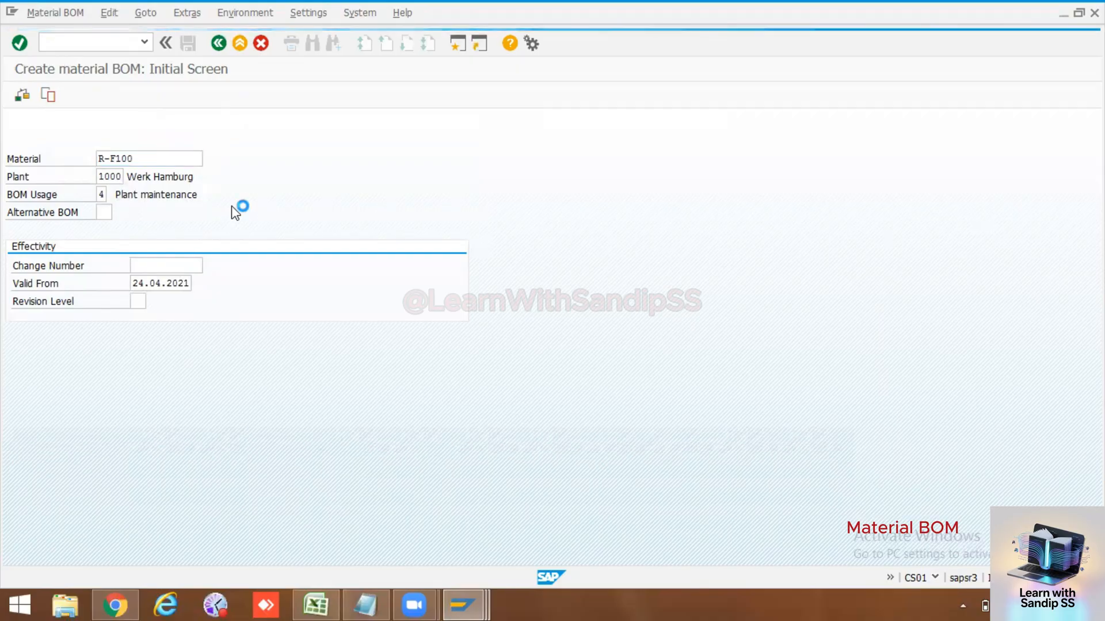
# Step: Find casing 400-100 among the plant 1000 BOM materials and enter it as item 0010 with quantity 1 PC
pyautogui.click(148, 275)
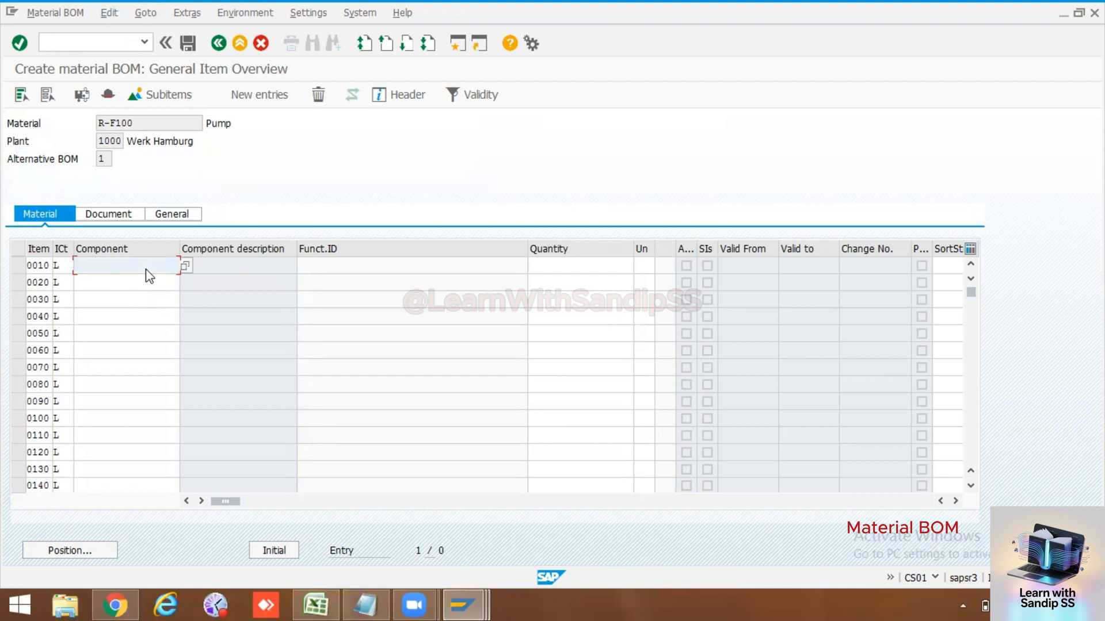
pyautogui.click(185, 266)
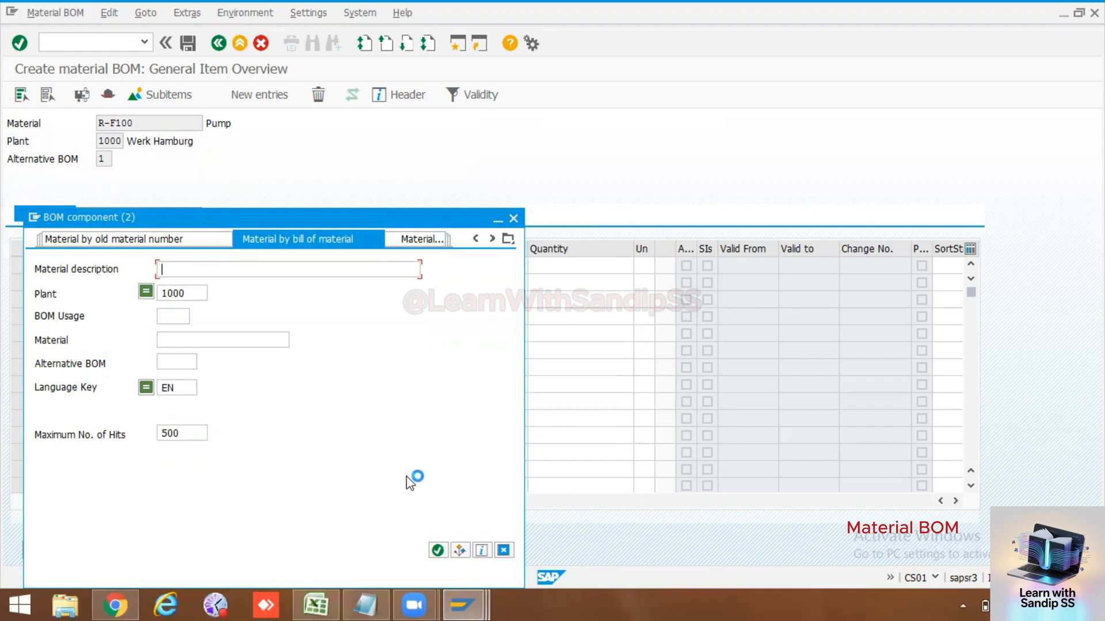
pyautogui.click(437, 550)
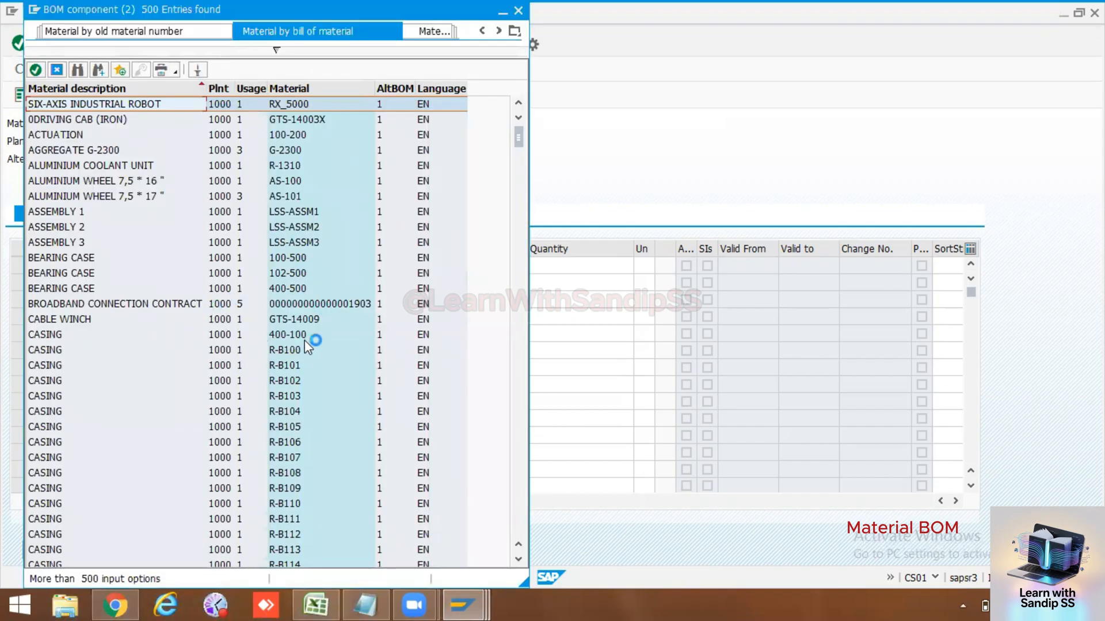
pyautogui.doubleClick(288, 335)
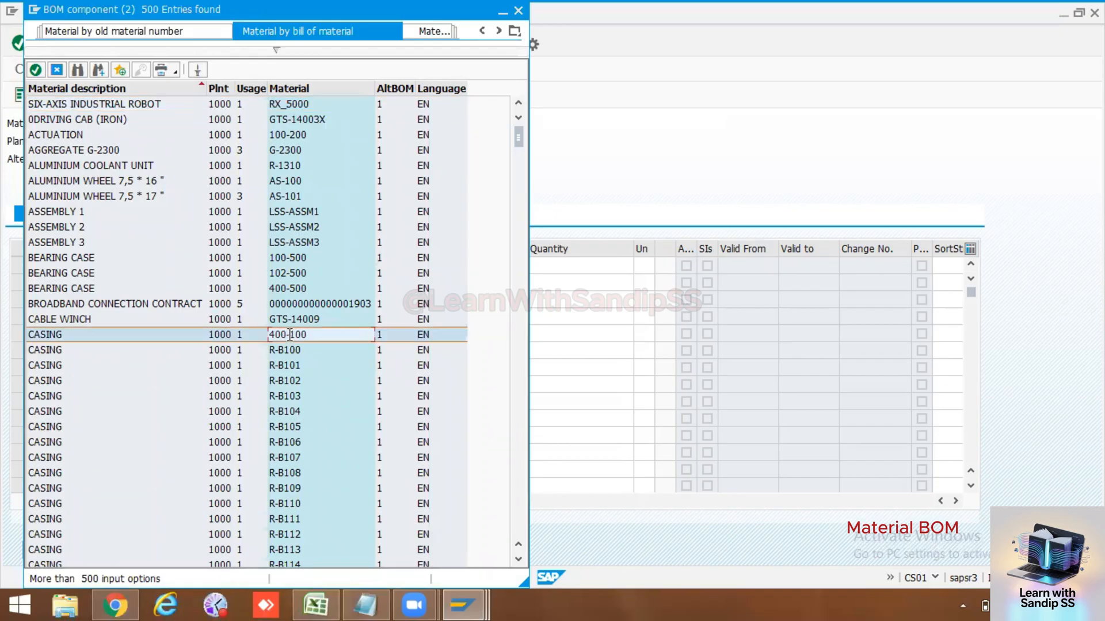
pyautogui.click(570, 272)
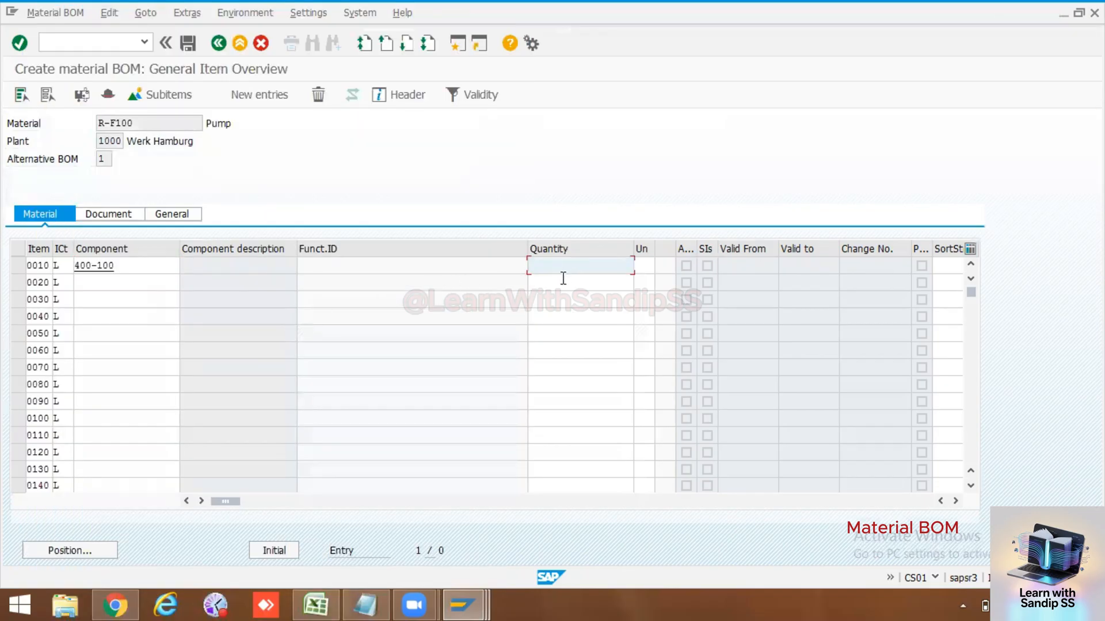
pyautogui.write('1')
pyautogui.click(640, 268)
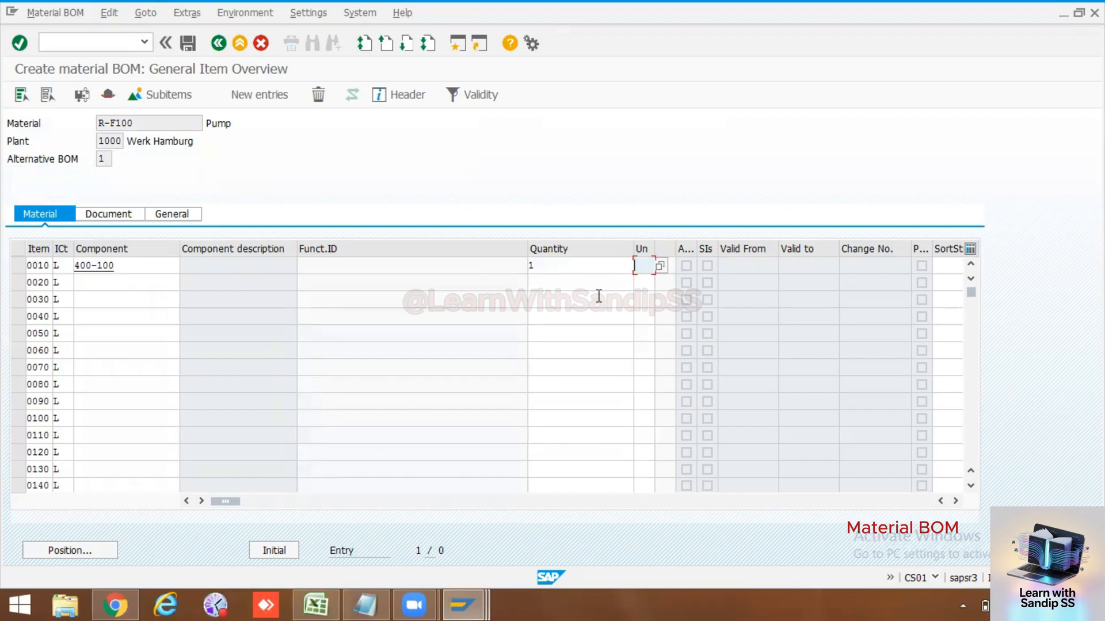
pyautogui.write('PC')
pyautogui.press('Return')
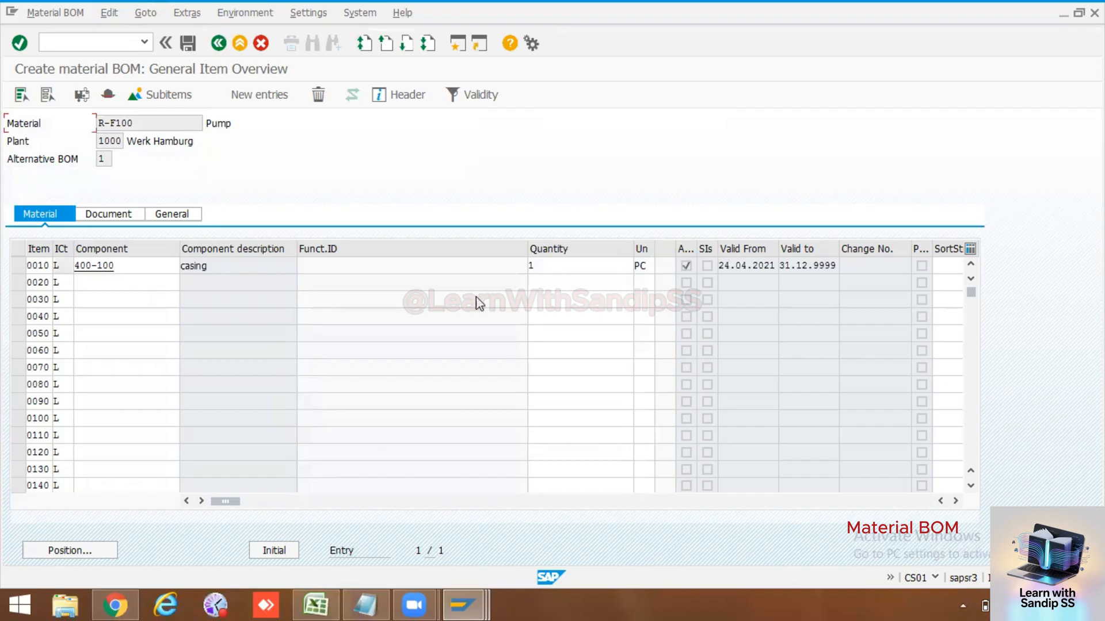
# Step: Search components described *bearing* and enter bearing case 400-500 as item 0020 with quantity 1 PC
pyautogui.click(152, 286)
pyautogui.click(184, 284)
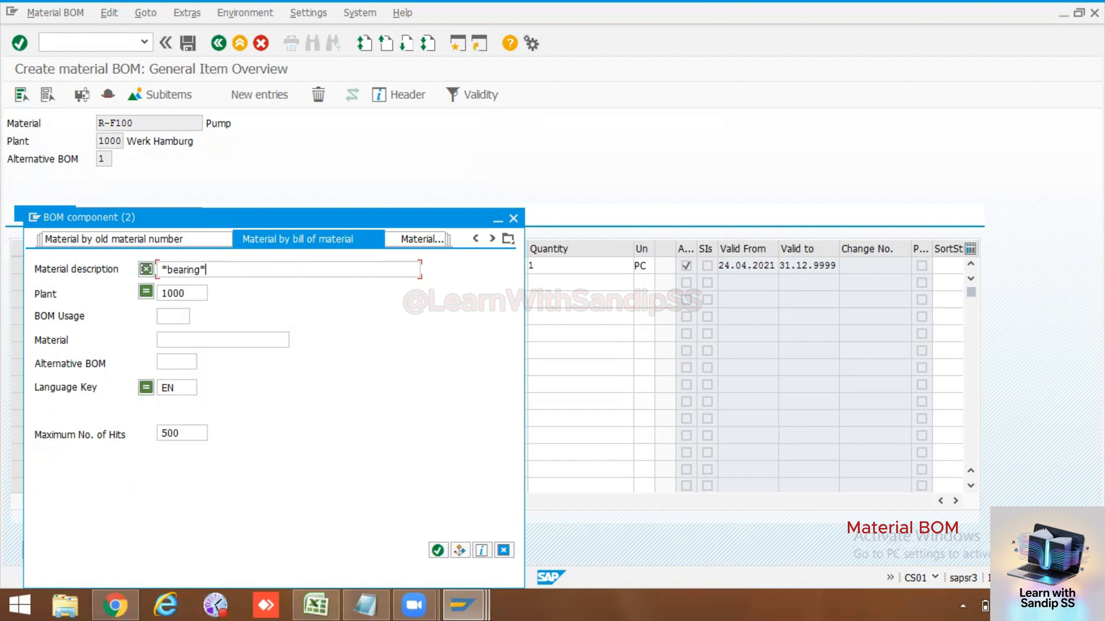
pyautogui.click(437, 551)
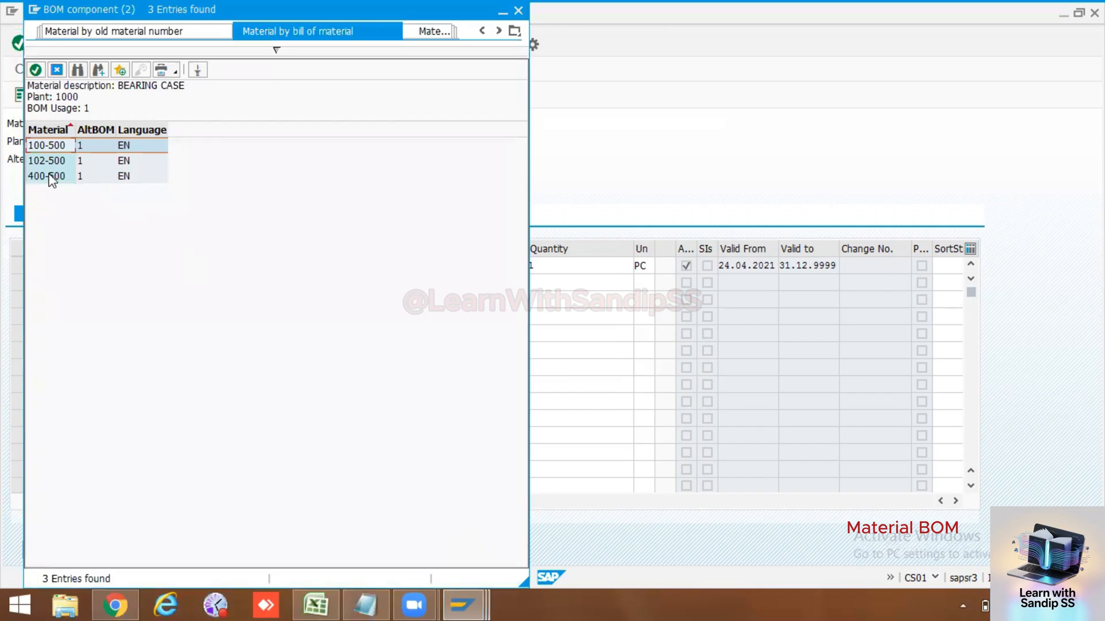
pyautogui.doubleClick(50, 176)
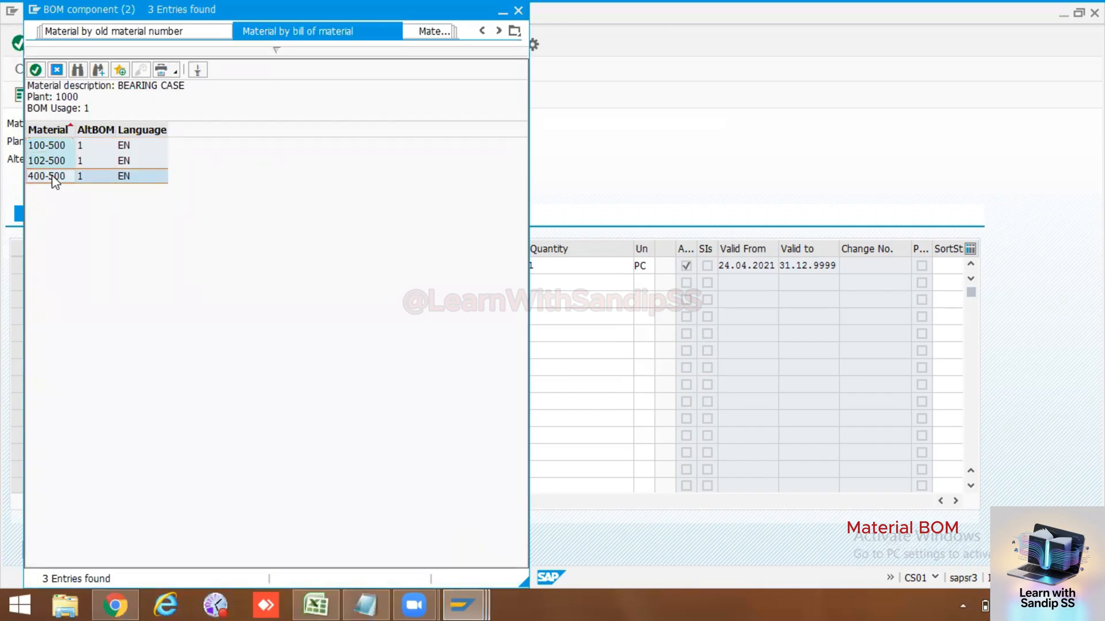
pyautogui.click(607, 289)
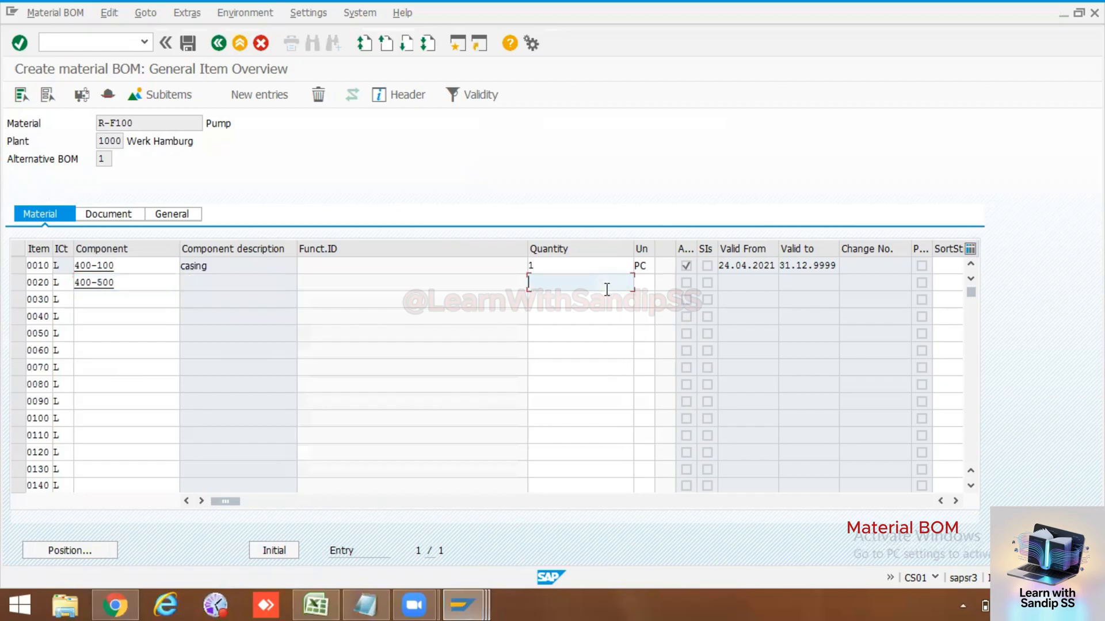
pyautogui.write('1')
pyautogui.click(644, 285)
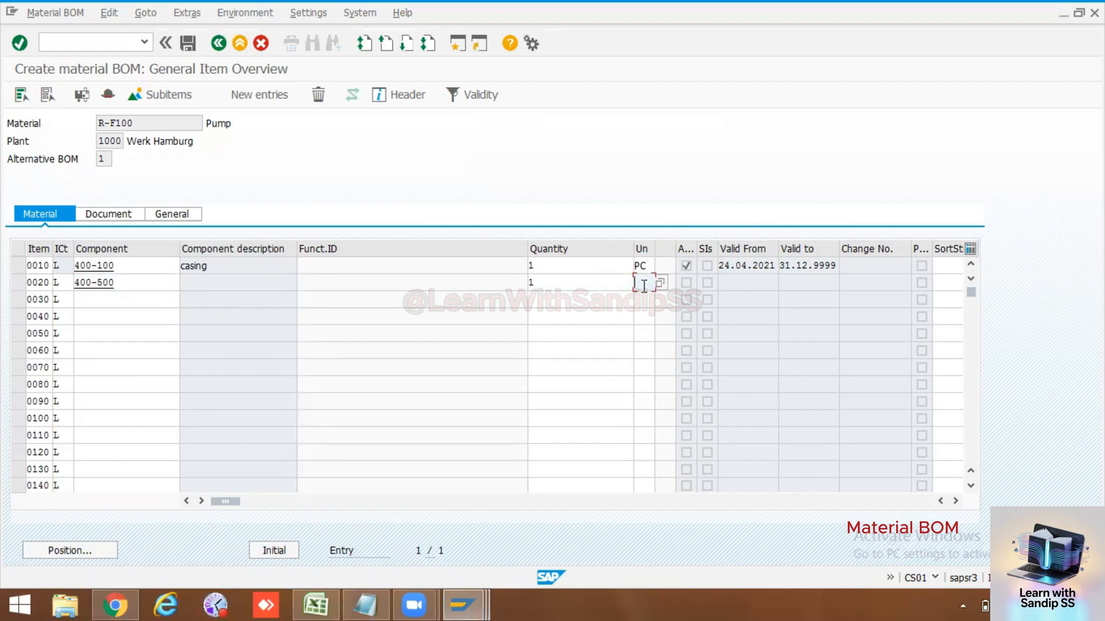
pyautogui.write('Pv')
pyautogui.press('BackSpace')
pyautogui.click(645, 299)
pyautogui.press('Return')
# Step: Find shaft QS300 among the BOM materials, enter it as item 0030 with quantity 1 PC, and save the material BOM
pyautogui.click(148, 300)
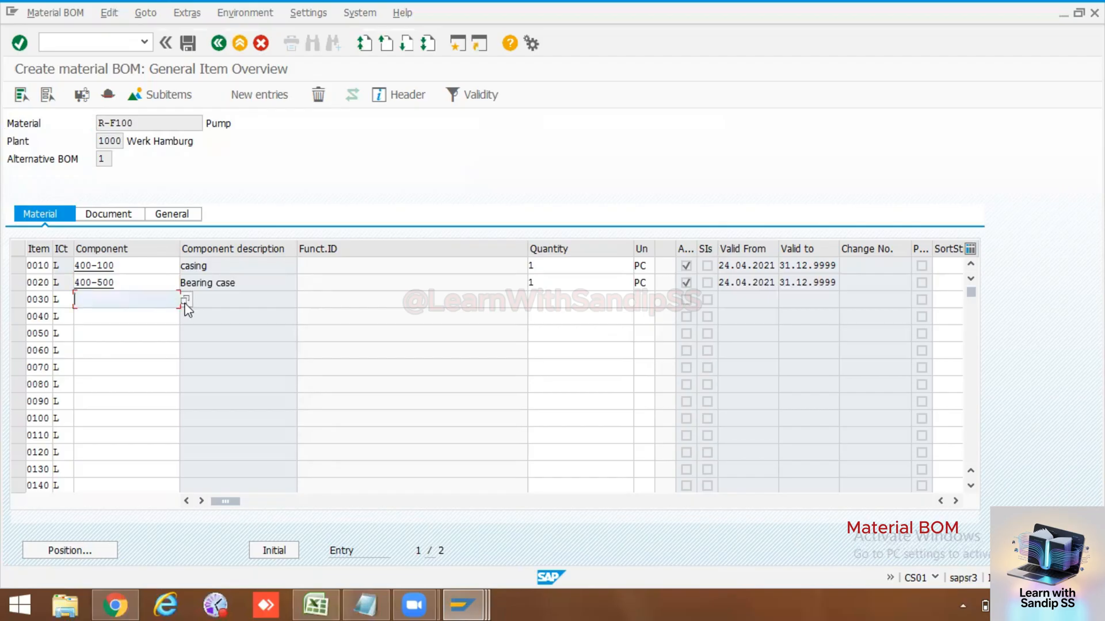
pyautogui.click(185, 299)
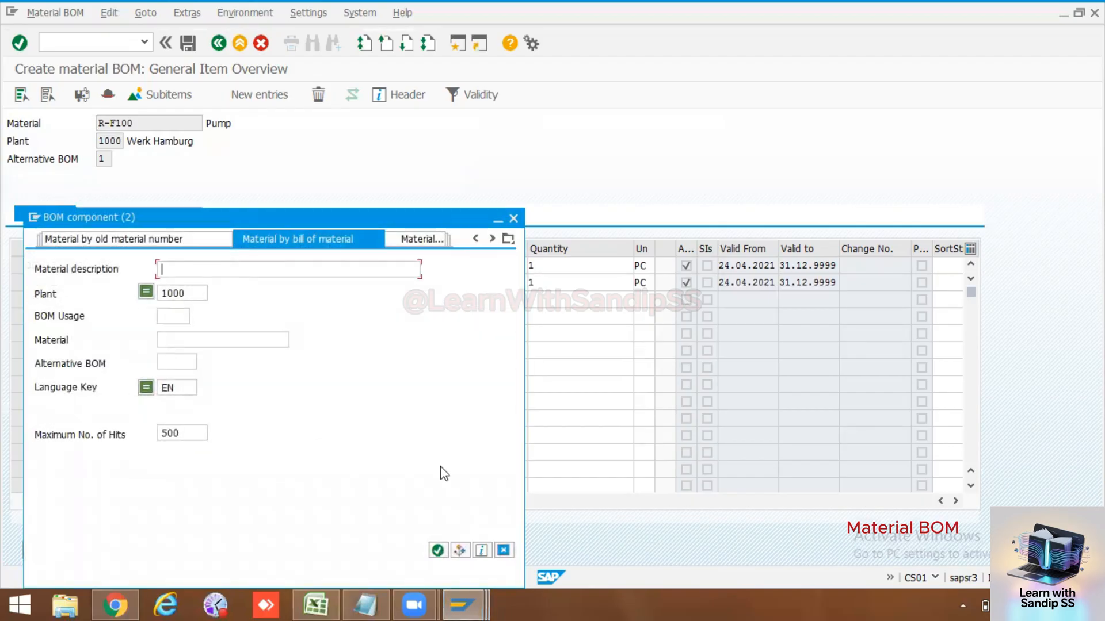
pyautogui.click(438, 551)
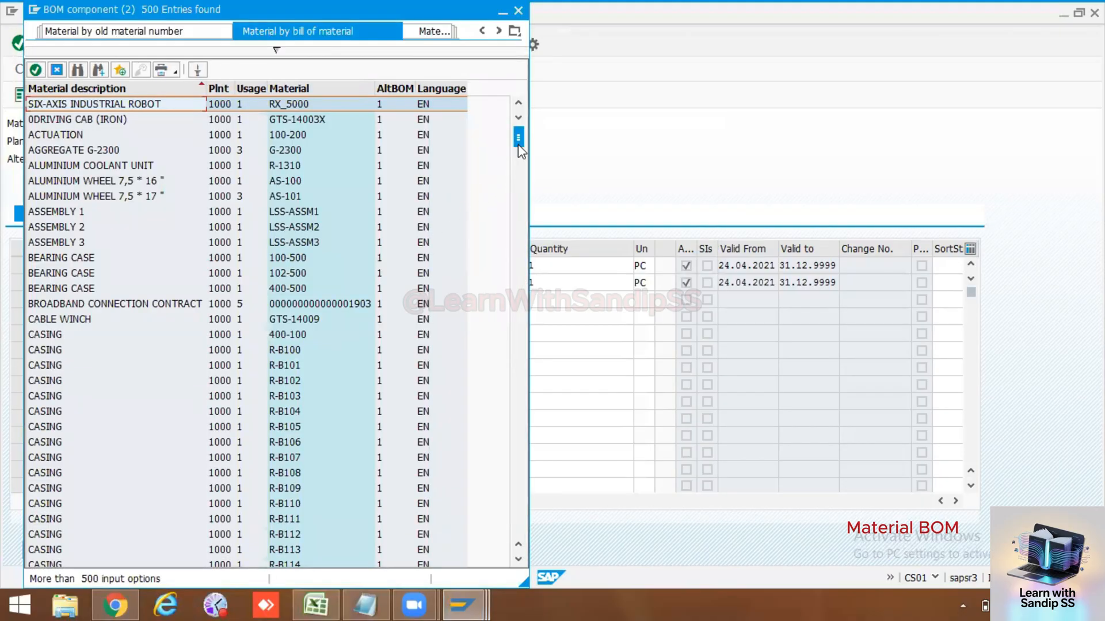
pyautogui.moveTo(518, 144); pyautogui.dragTo(520, 273)
pyautogui.moveTo(520, 340); pyautogui.dragTo(522, 560)
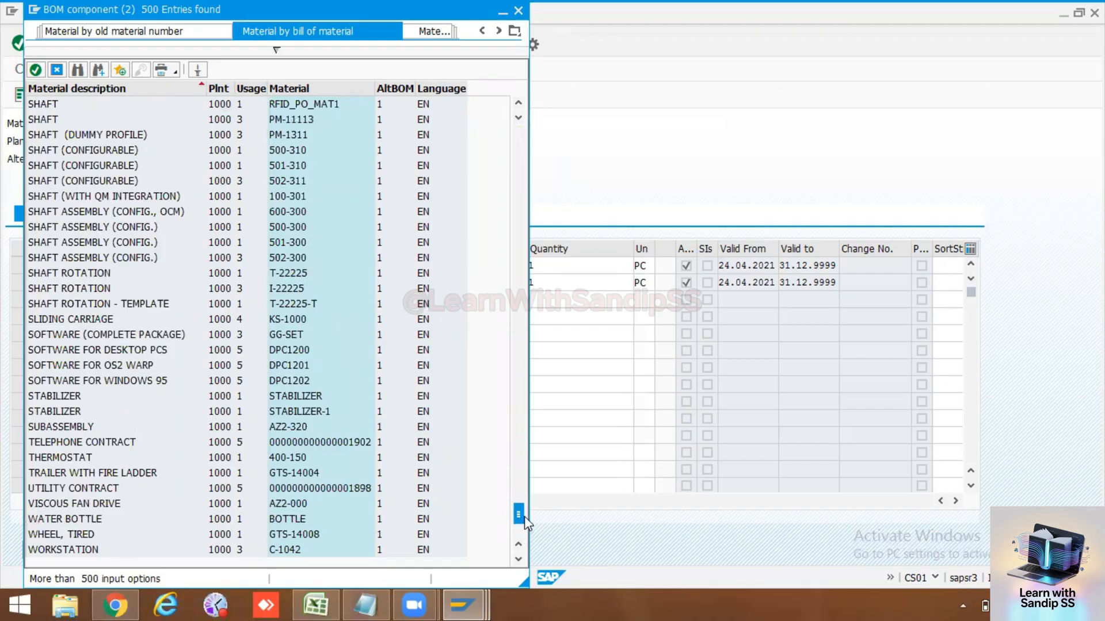
pyautogui.moveTo(526, 520); pyautogui.dragTo(526, 492)
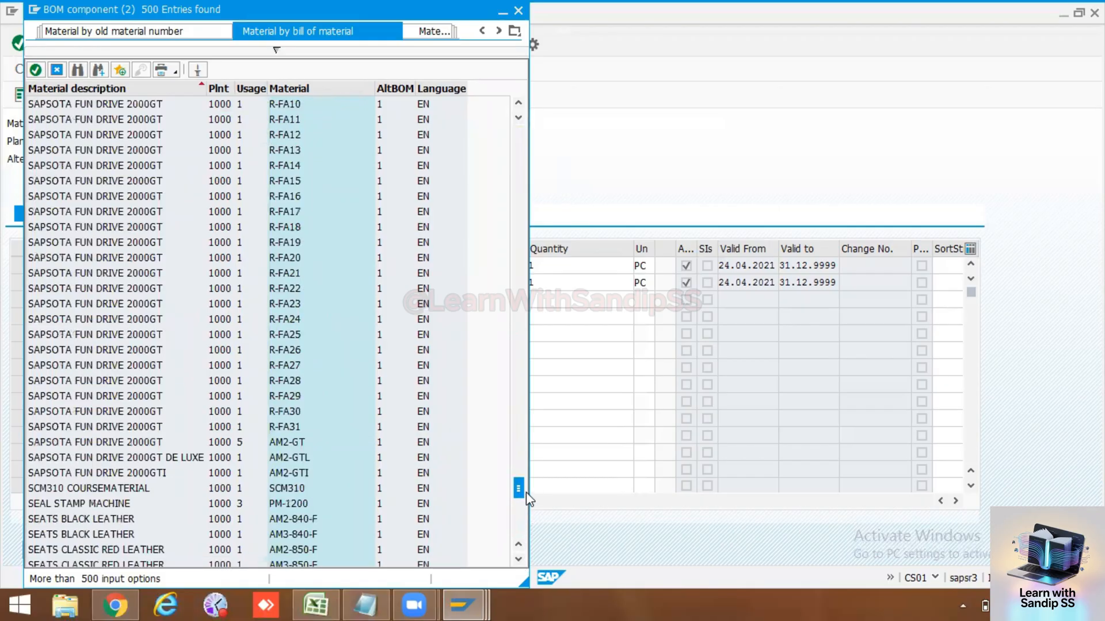
pyautogui.moveTo(519, 437); pyautogui.dragTo(522, 510)
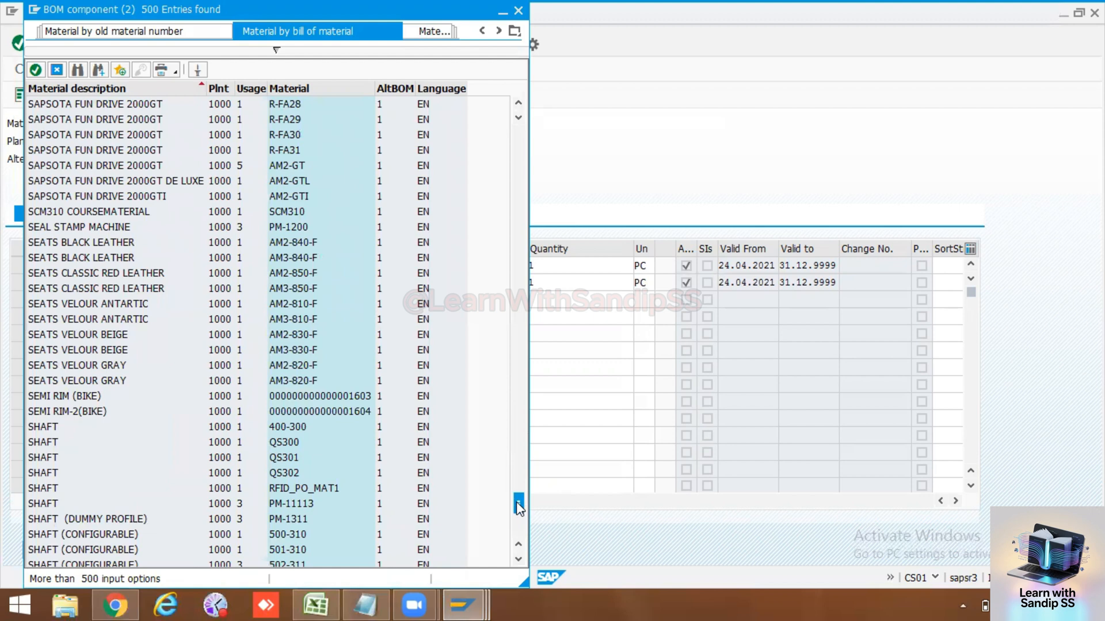
pyautogui.doubleClick(50, 439)
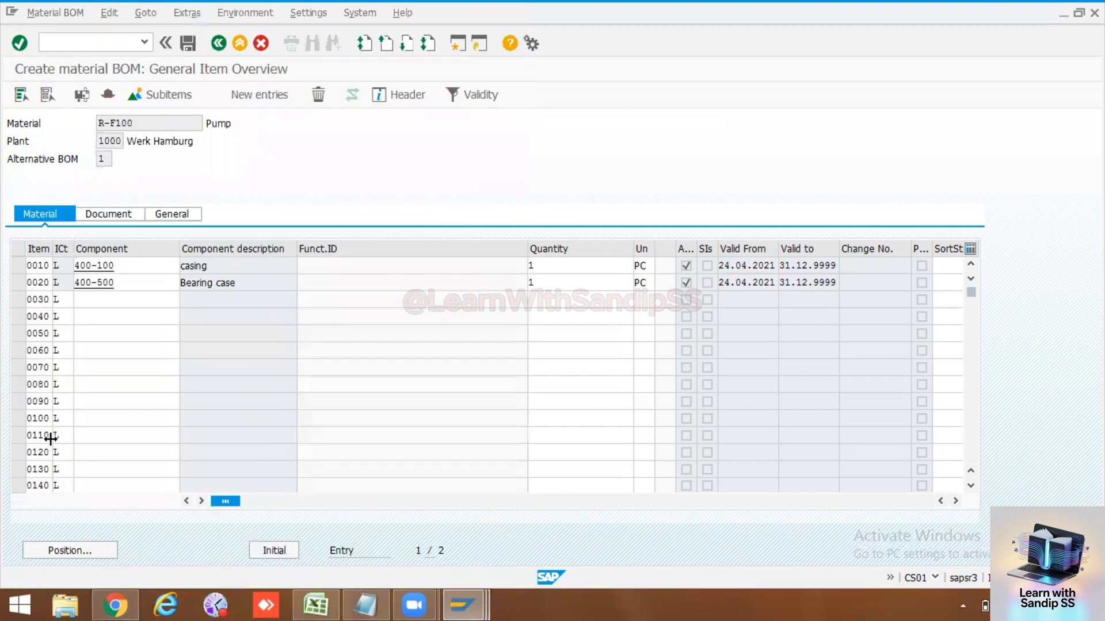
pyautogui.click(576, 298)
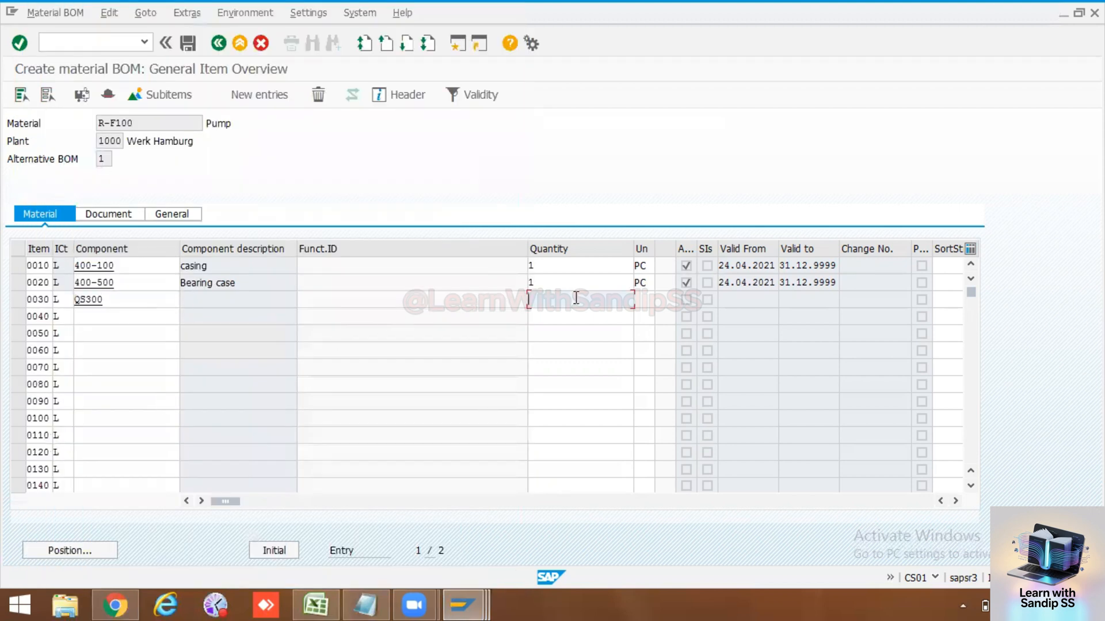
pyautogui.write('1')
pyautogui.click(644, 298)
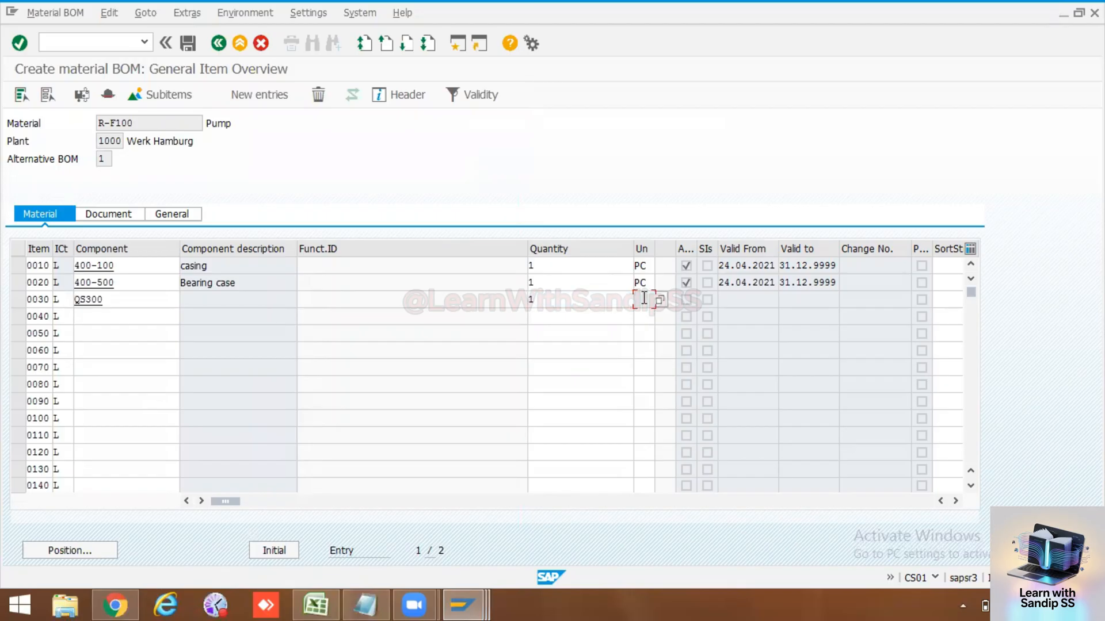
pyautogui.write('pc')
pyautogui.press('Return')
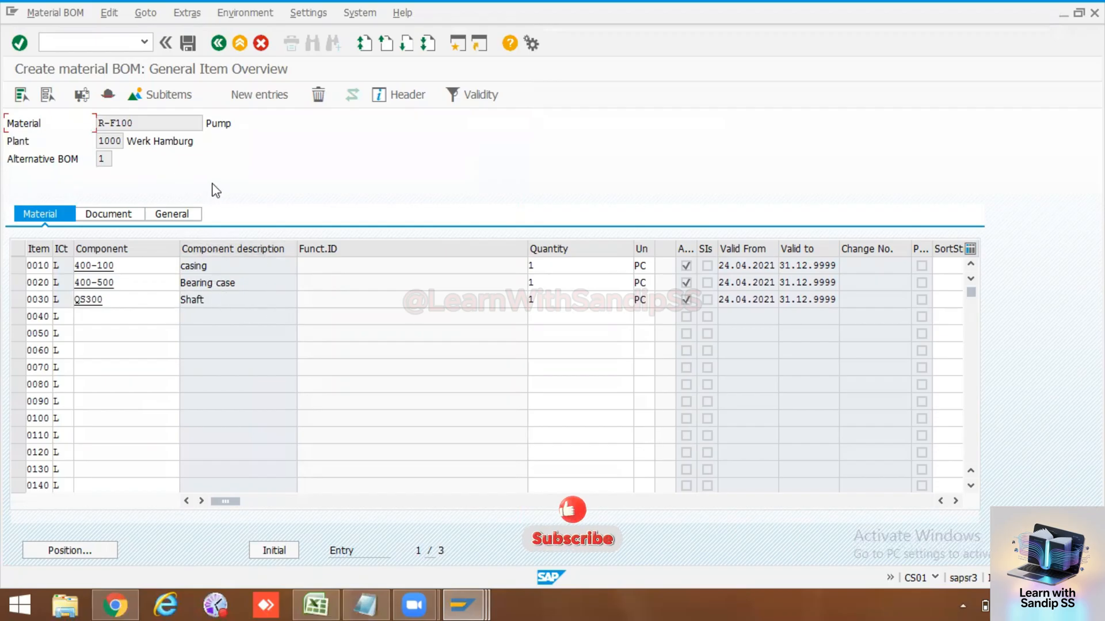
pyautogui.click(187, 44)
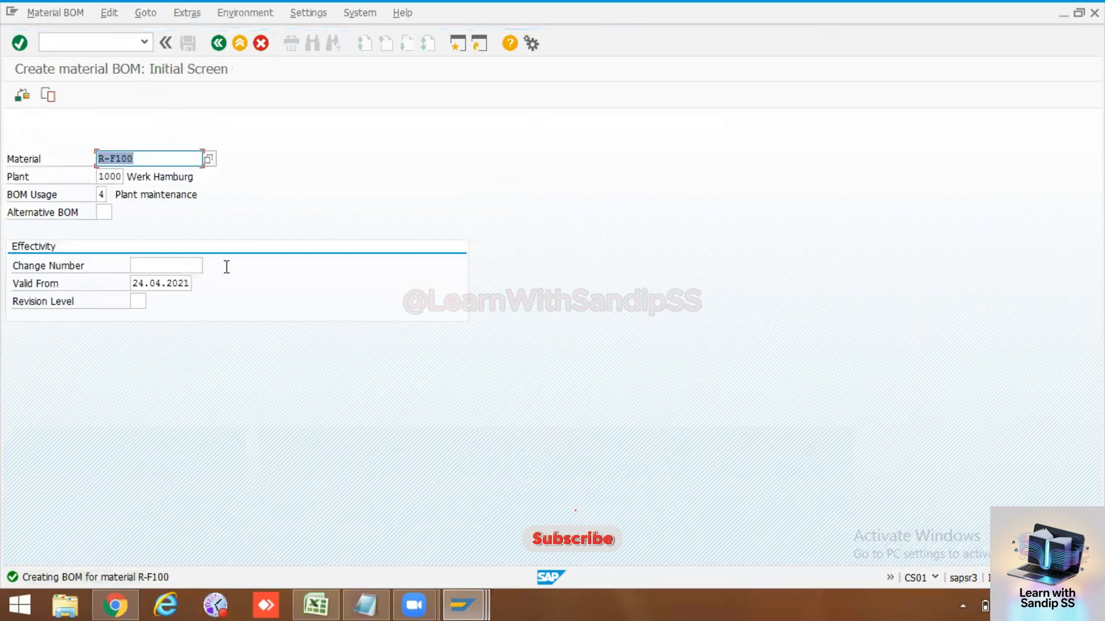
# Step: Display the structure of functional location TA1 with transaction IH01, using all explosion options and 10 levels below
pyautogui.click(84, 44)
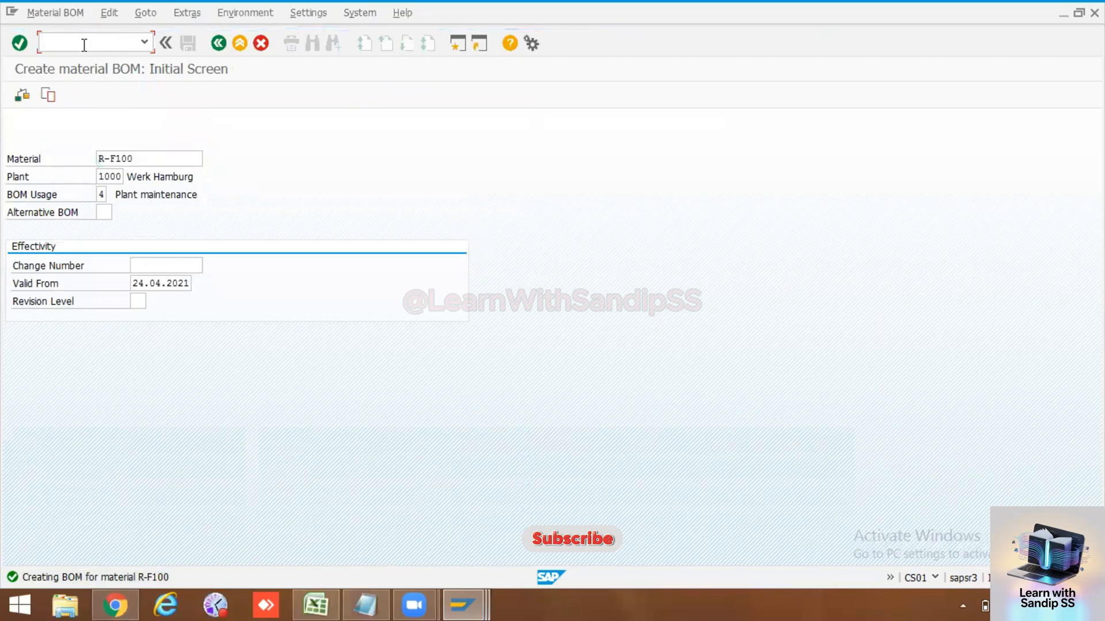
pyautogui.write('/nih01')
pyautogui.press('Return')
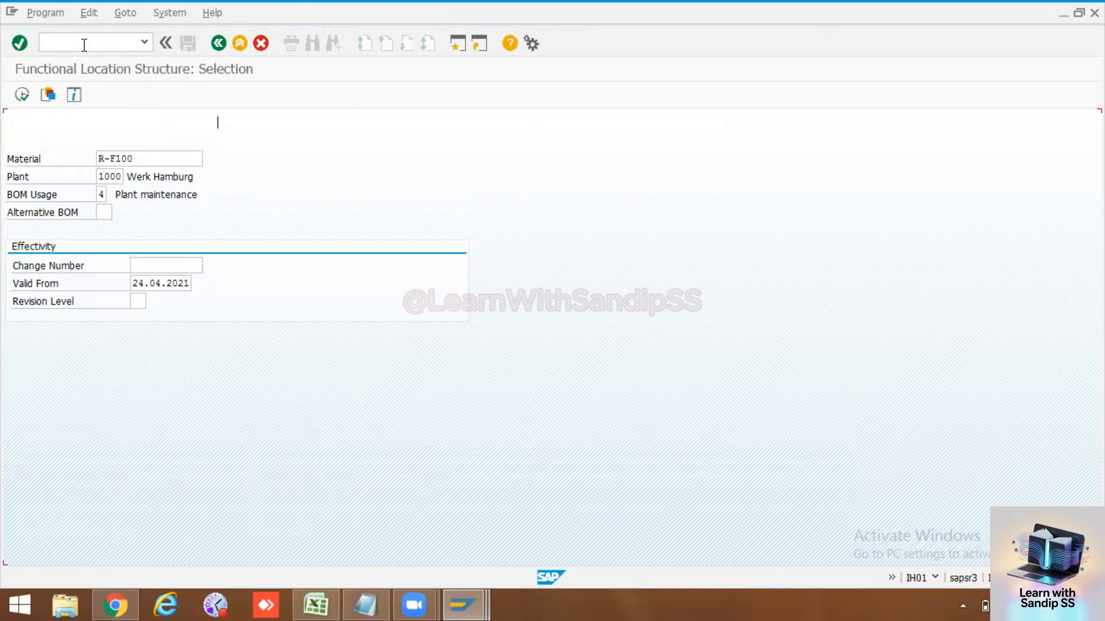
pyautogui.click(23, 266)
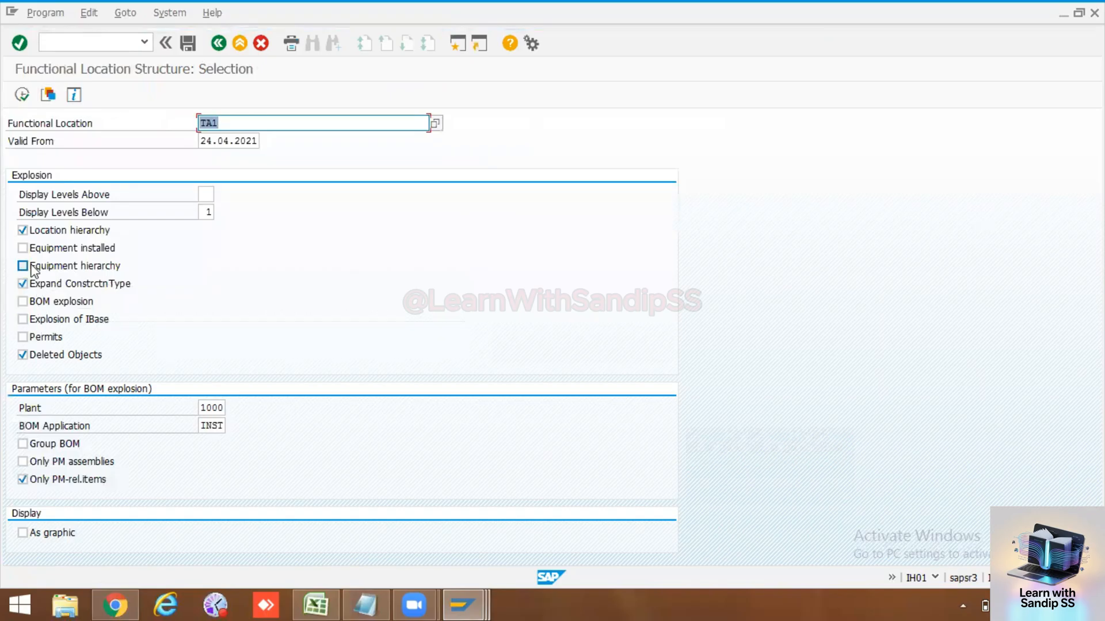
pyautogui.click(22, 248)
pyautogui.click(23, 337)
pyautogui.click(44, 319)
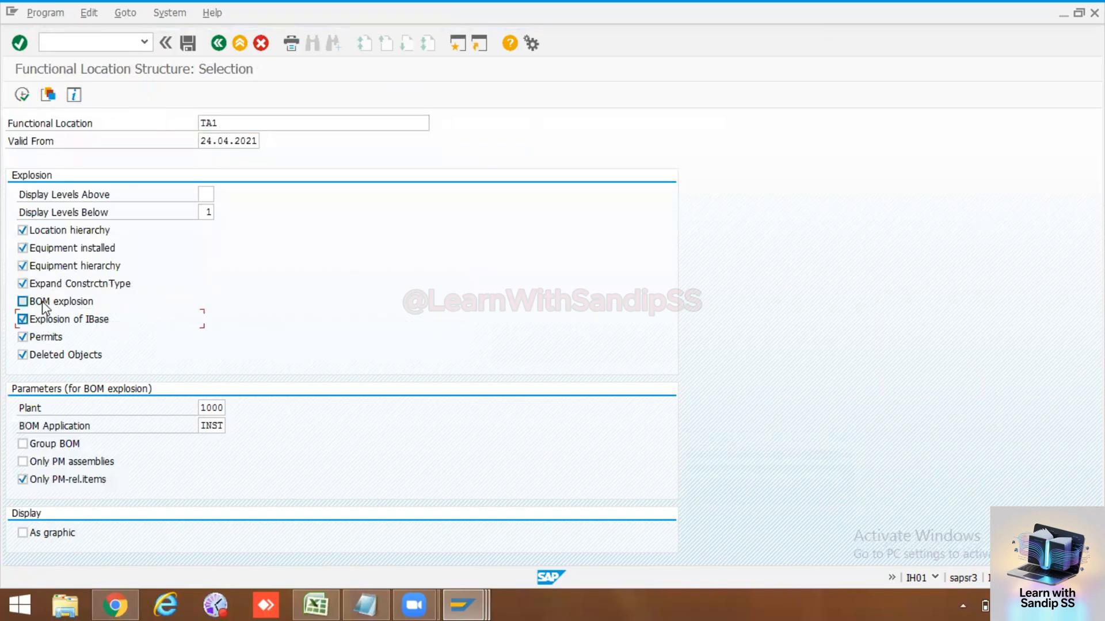
pyautogui.click(43, 302)
pyautogui.doubleClick(204, 211)
pyautogui.write('10')
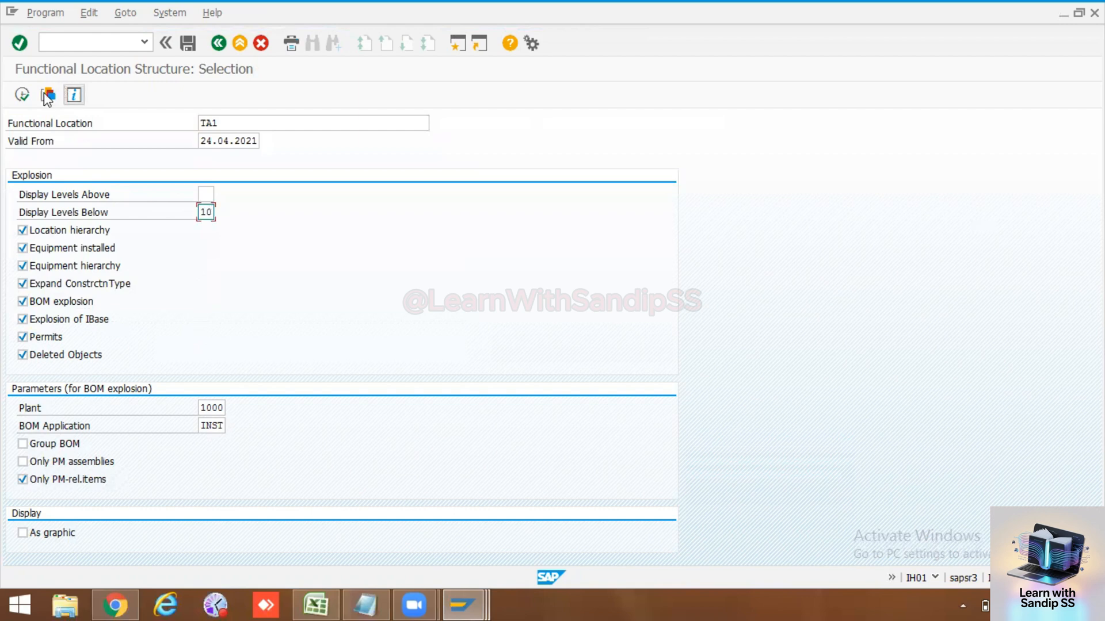
pyautogui.click(22, 95)
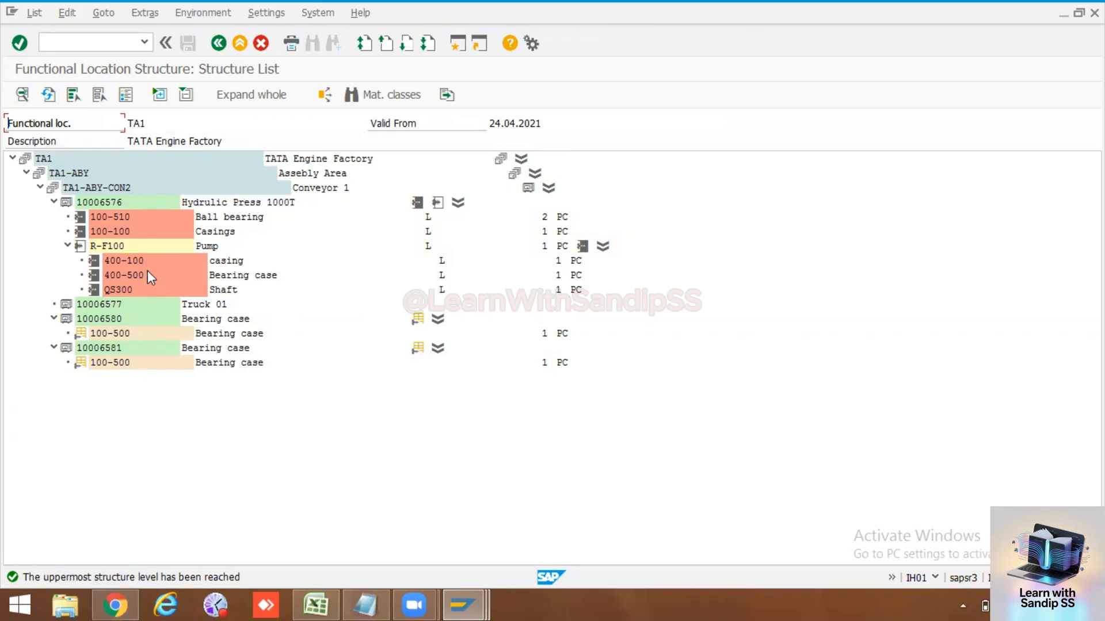
# Step: Open the material display of shaft QS300 from the structure list and return to the list without choosing a view
pyautogui.doubleClick(118, 291)
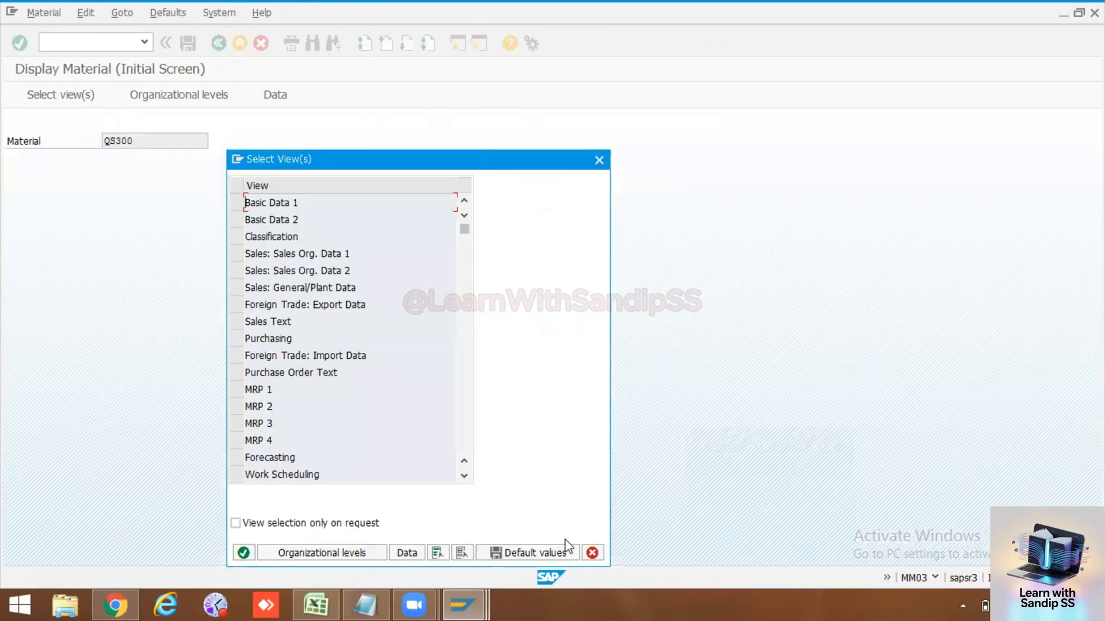
pyautogui.click(592, 552)
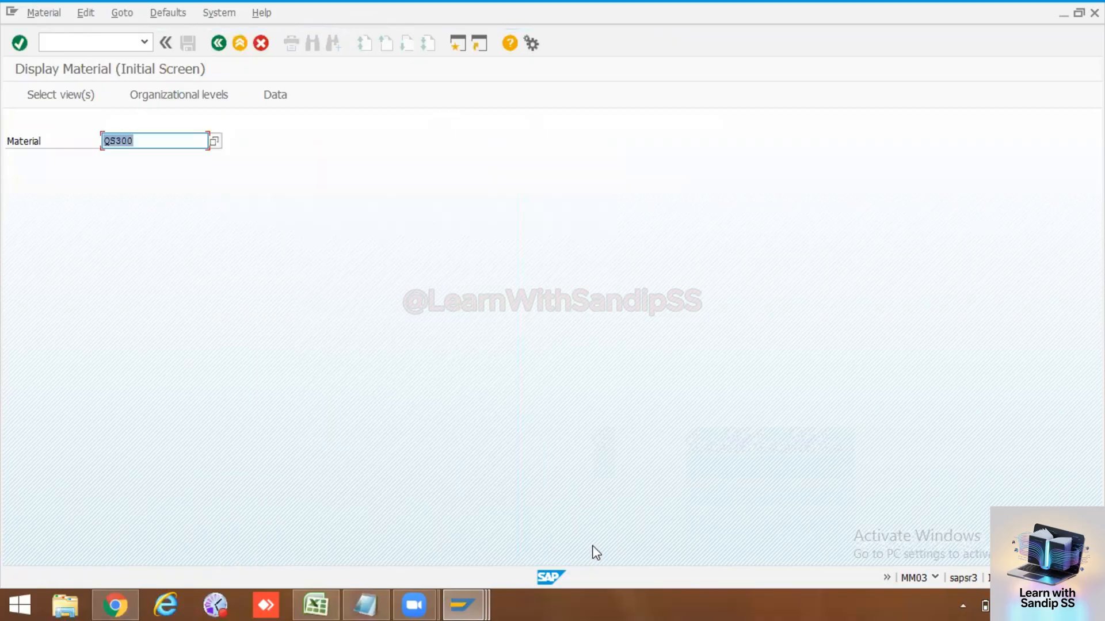
pyautogui.click(218, 43)
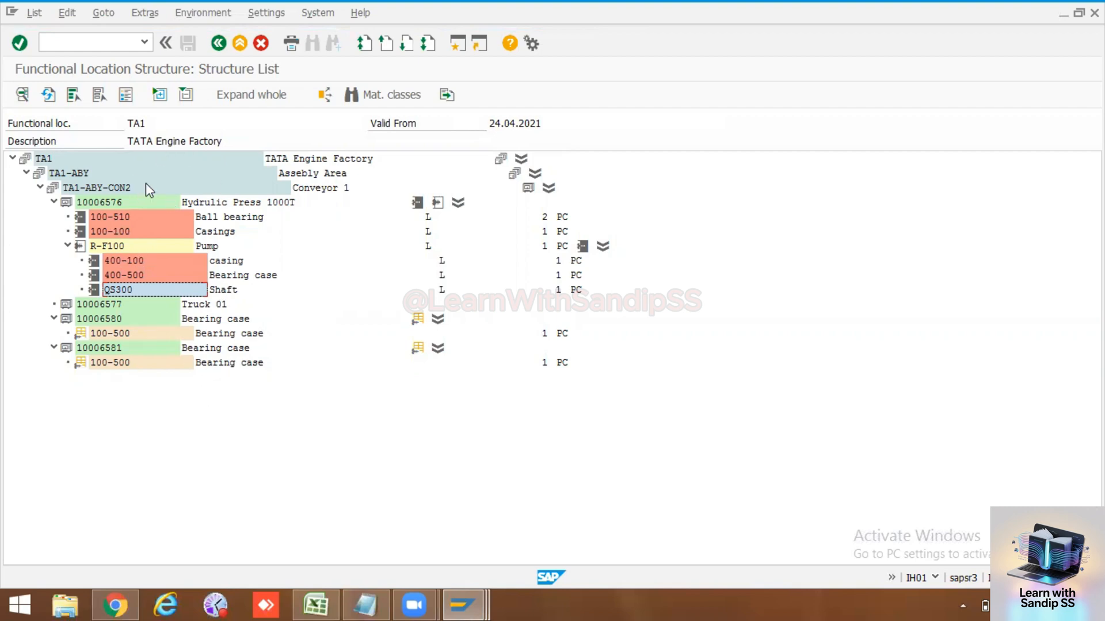
pyautogui.click(481, 595)
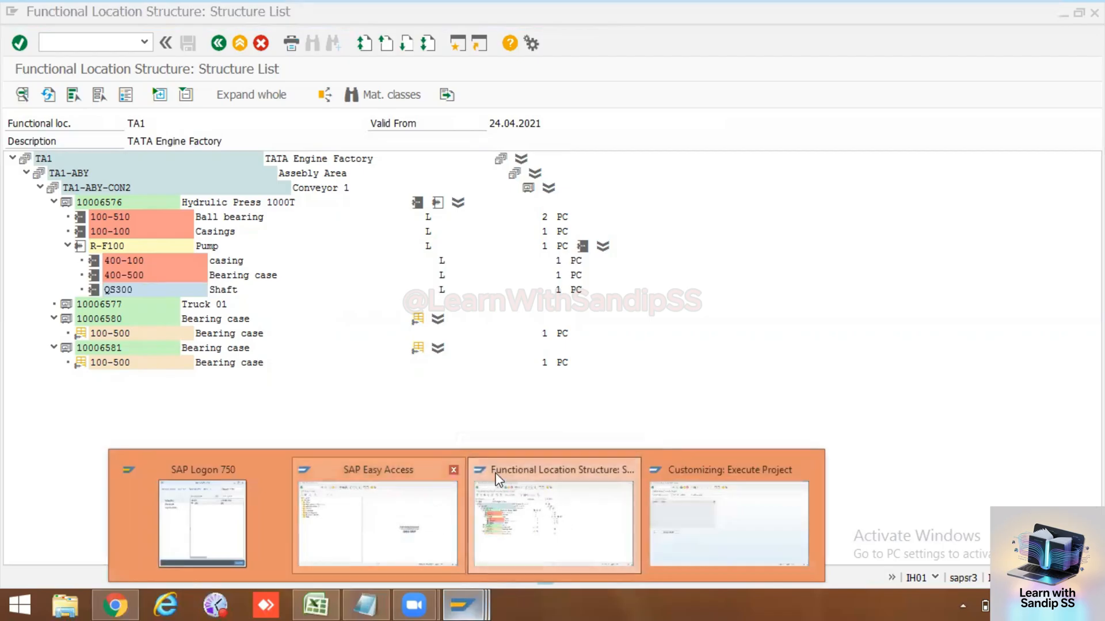
pyautogui.click(447, 416)
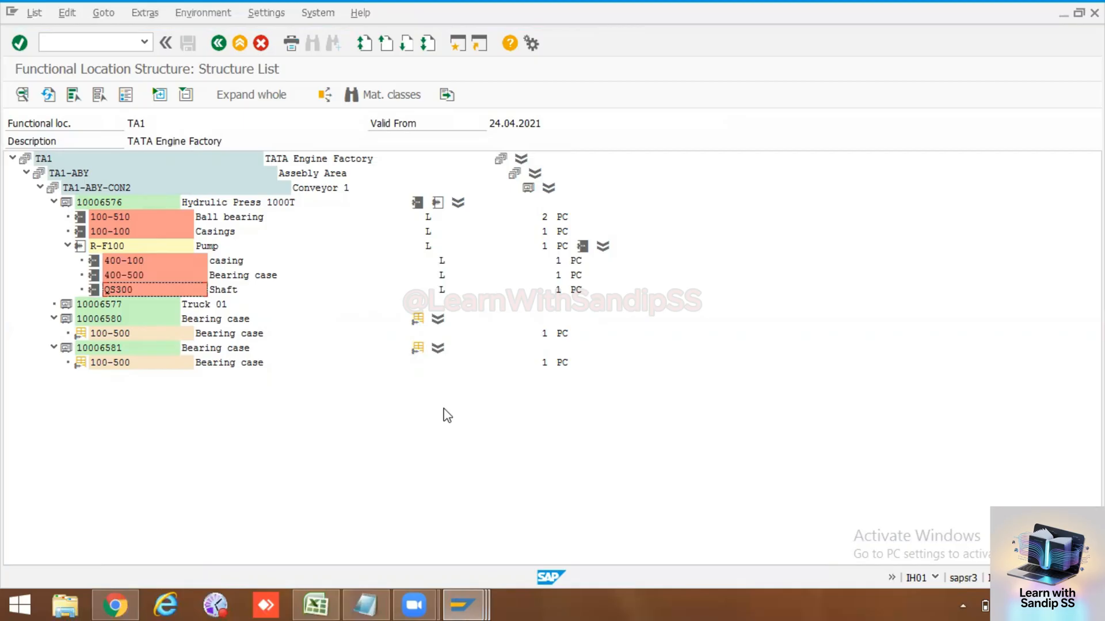
# Step: Redisplay the TA1 structure and examine equipment 10006576, its component 100-510 and the pump assembly R-F100
pyautogui.click(112, 247)
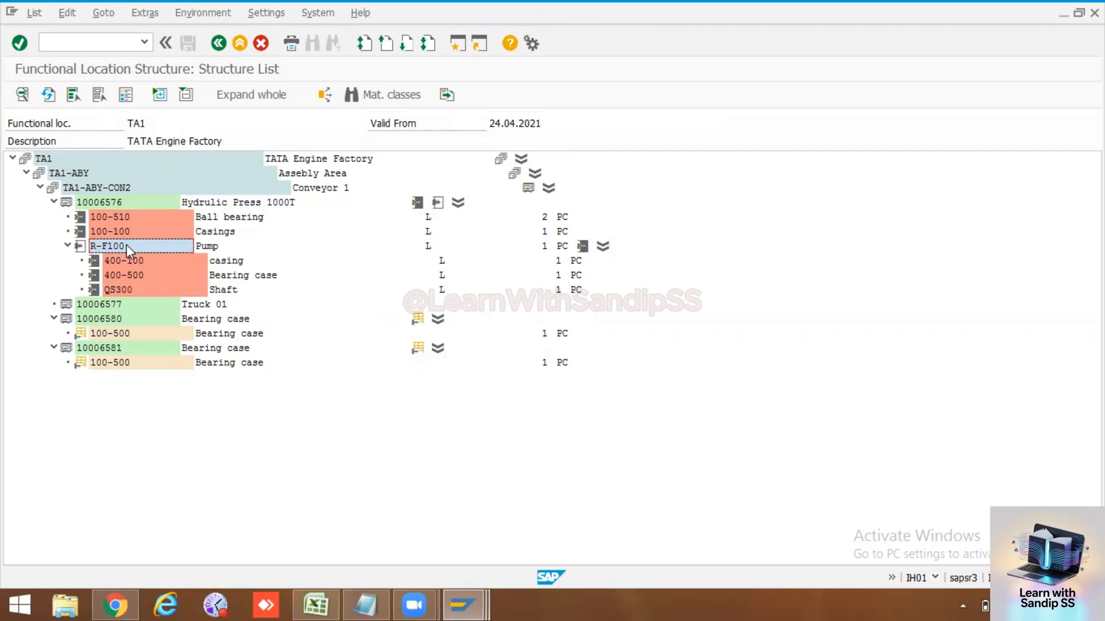
pyautogui.click(219, 43)
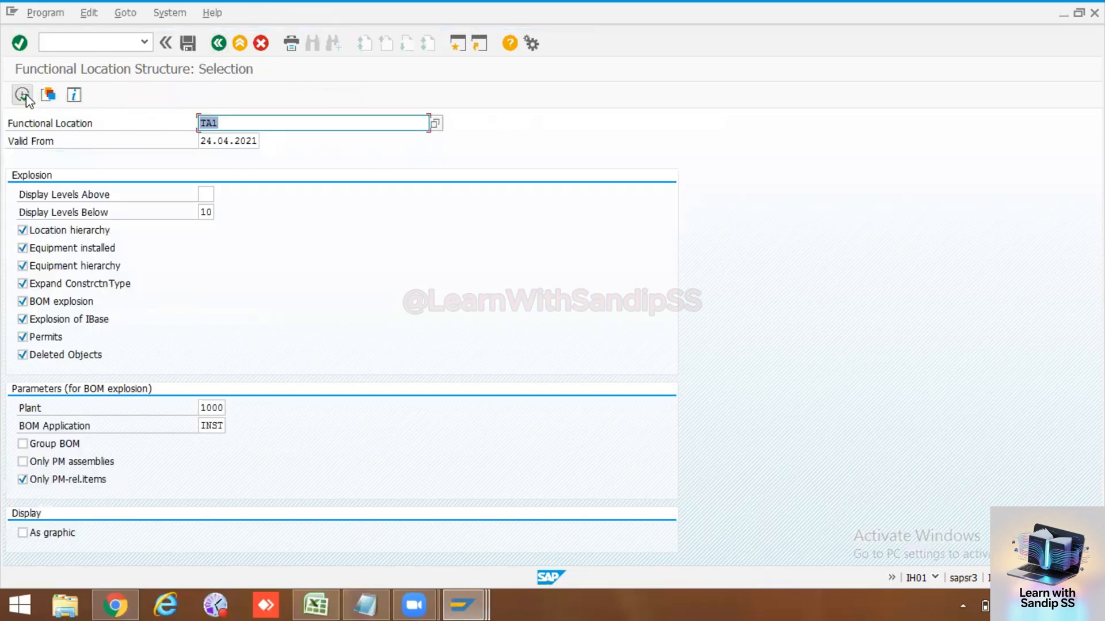
pyautogui.click(25, 97)
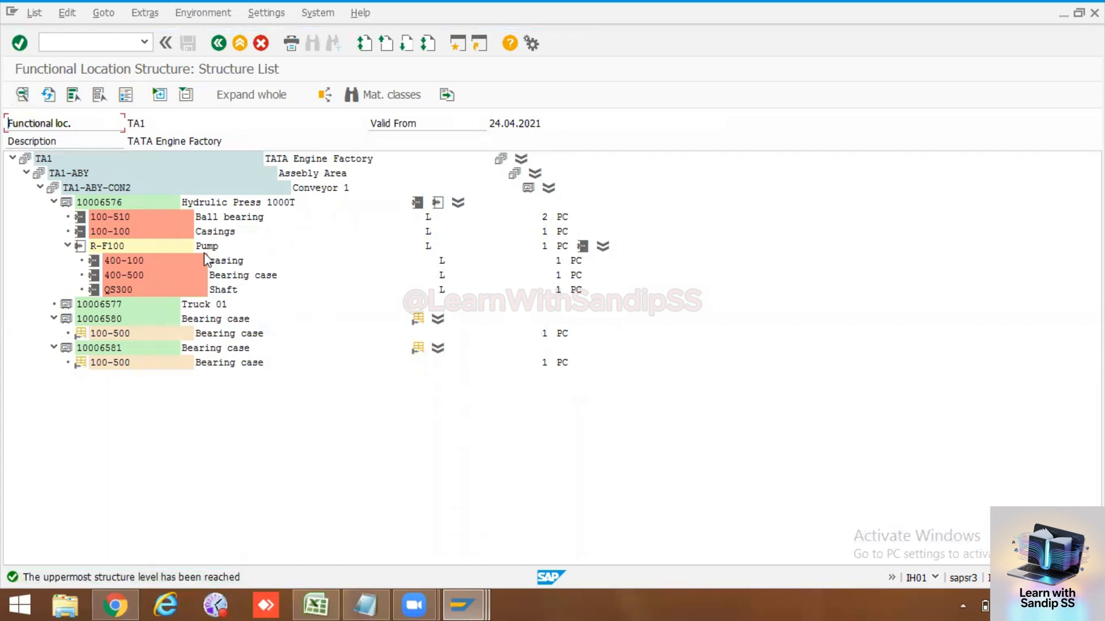
pyautogui.click(116, 246)
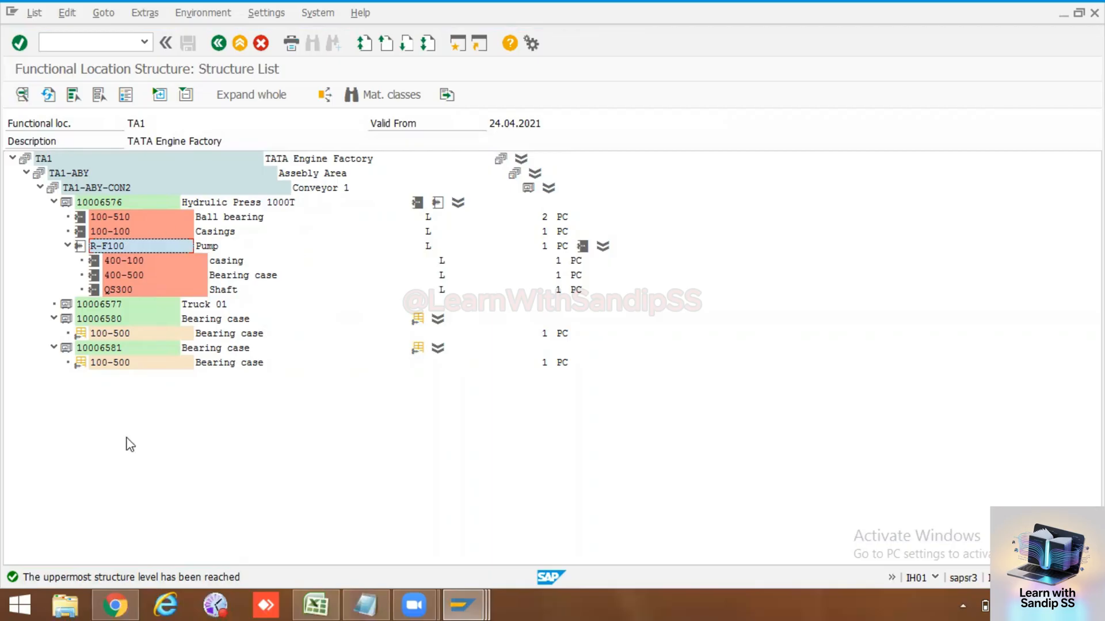
pyautogui.click(224, 50)
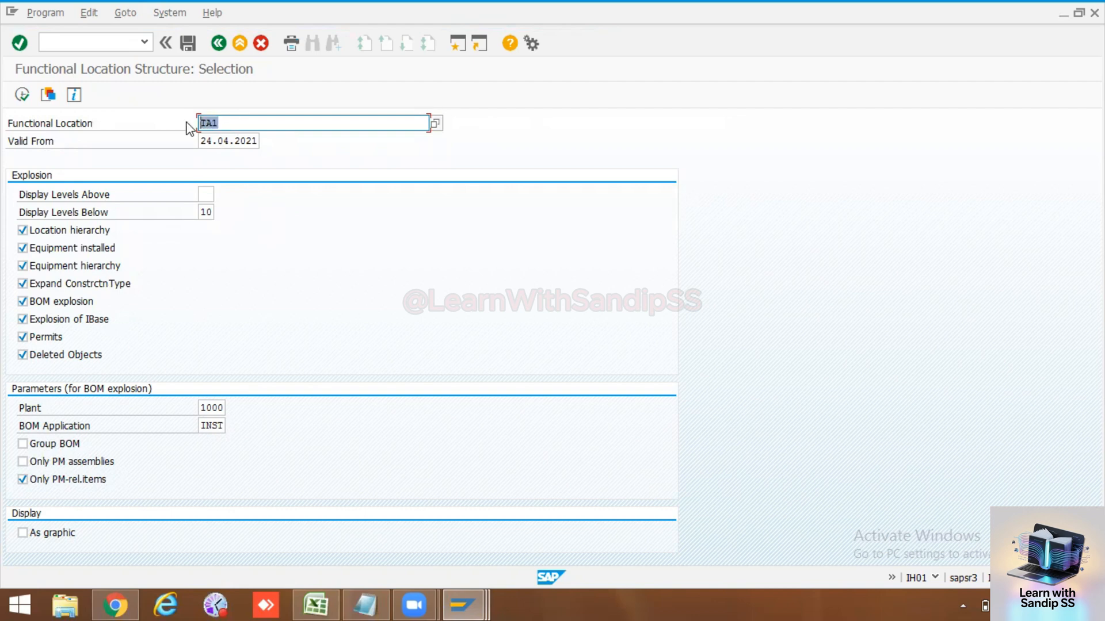
pyautogui.click(22, 95)
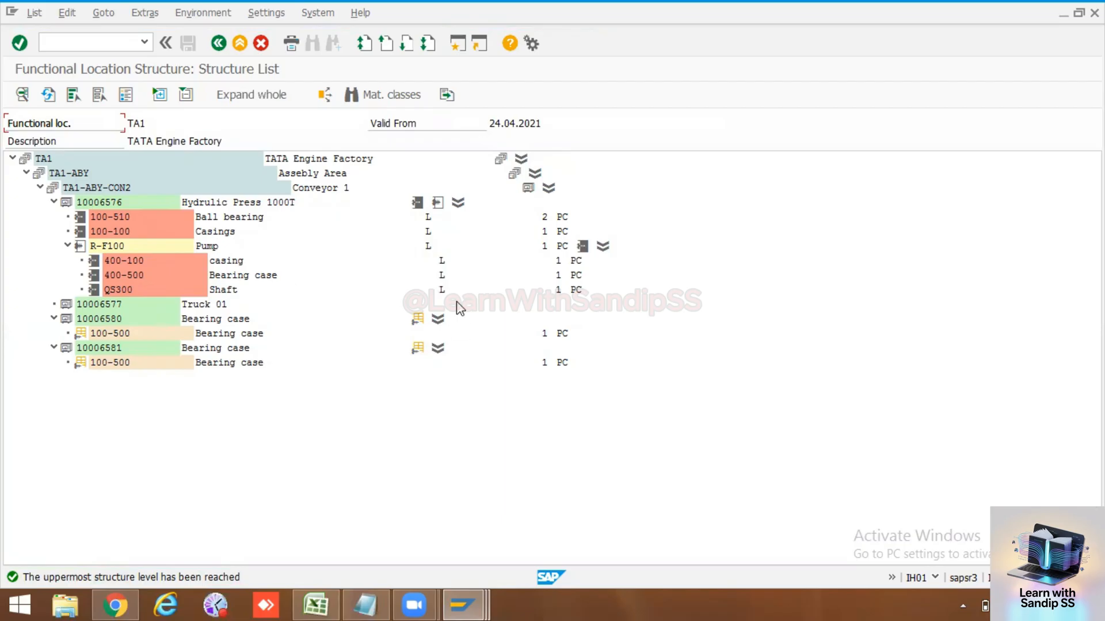
pyautogui.click(10, 13)
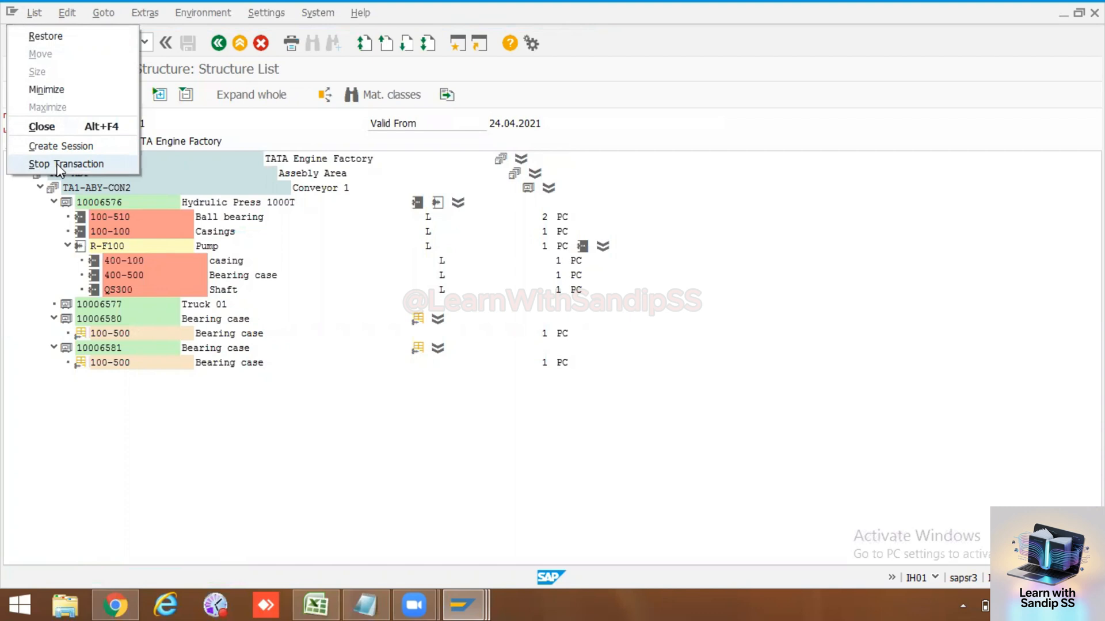
pyautogui.click(58, 165)
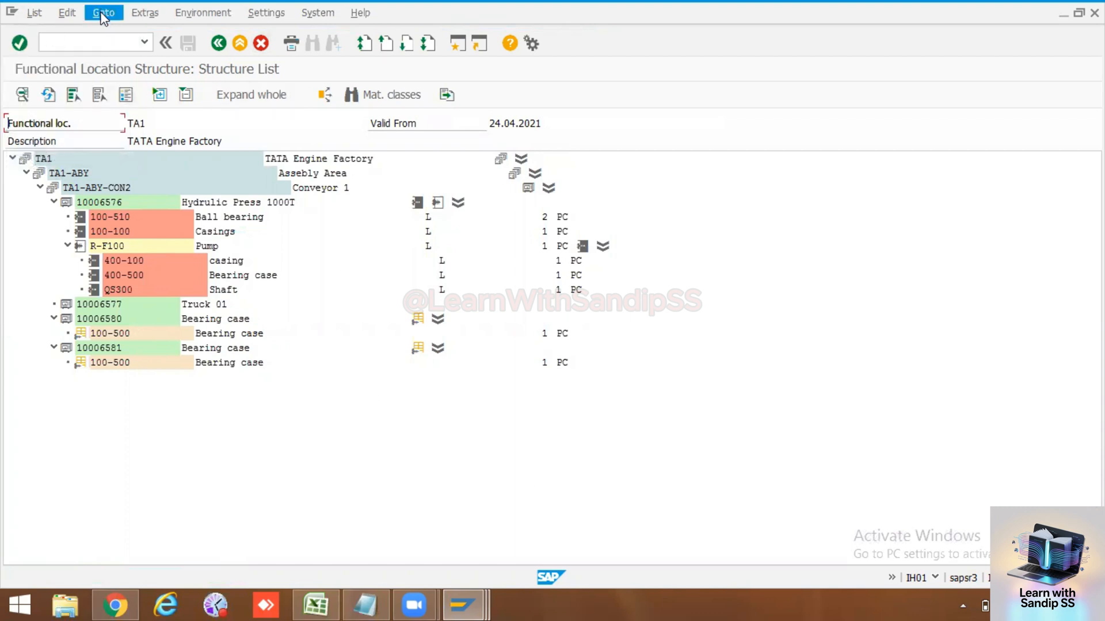
pyautogui.click(219, 45)
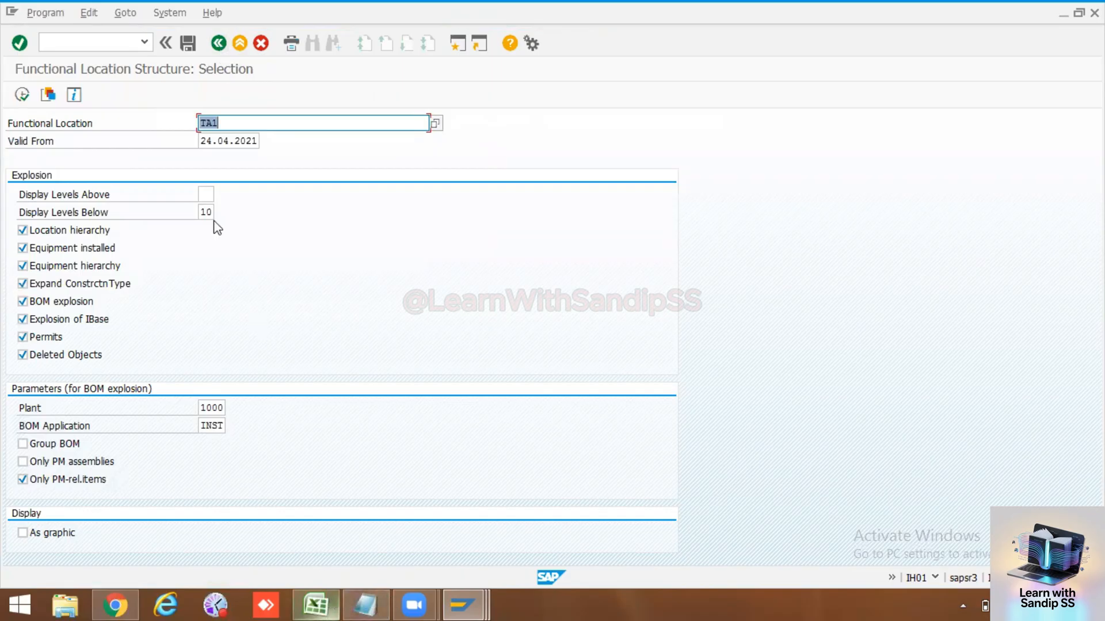
pyautogui.click(22, 94)
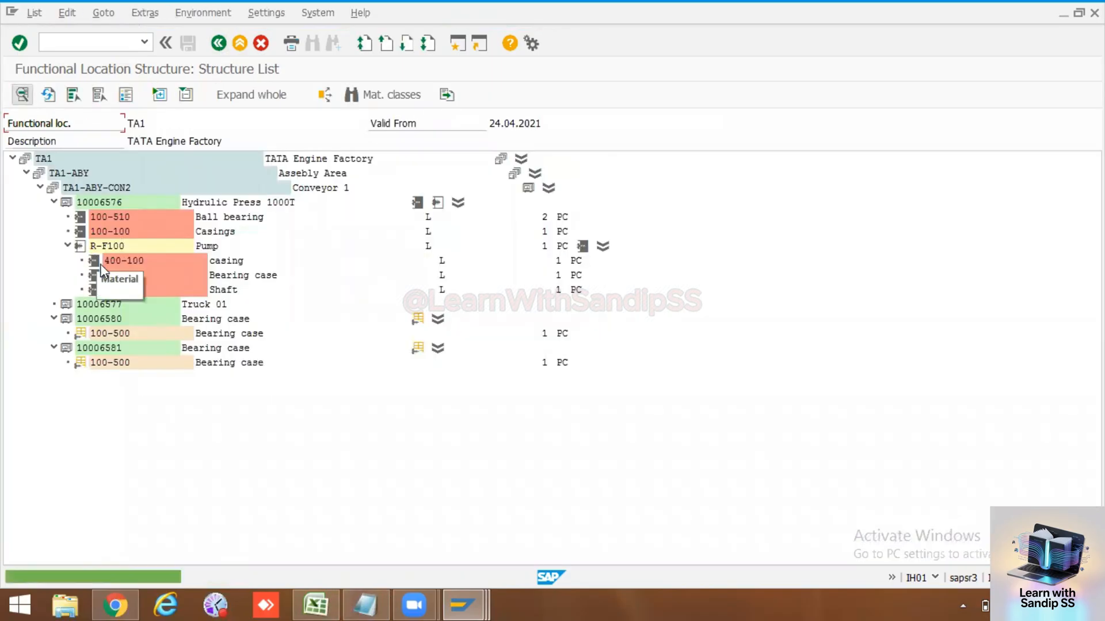
pyautogui.click(96, 246)
pyautogui.click(88, 202)
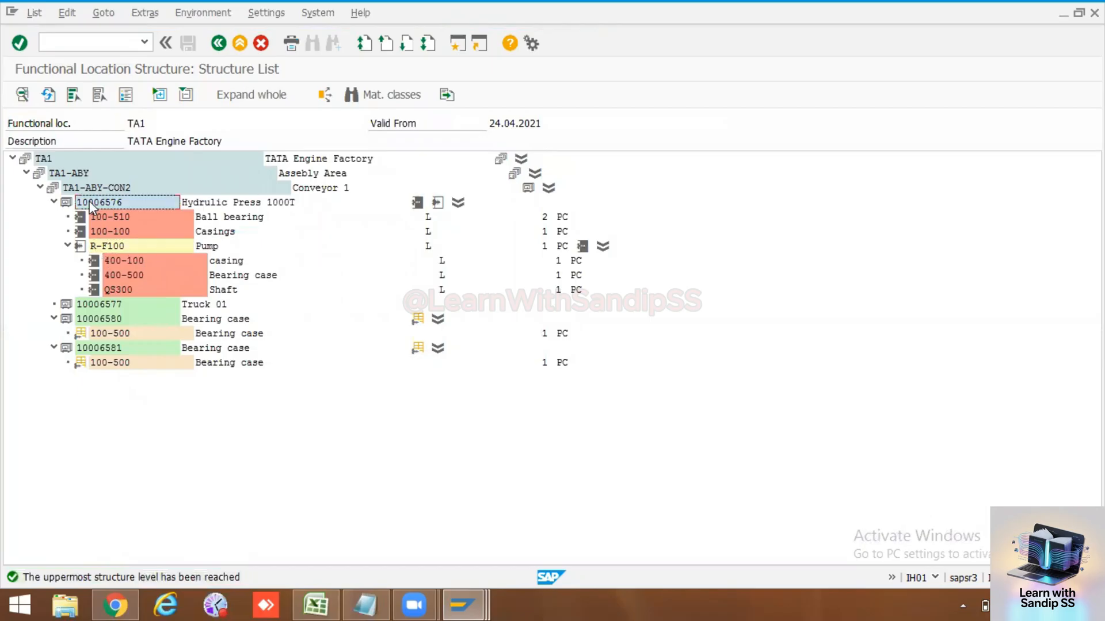
pyautogui.click(98, 217)
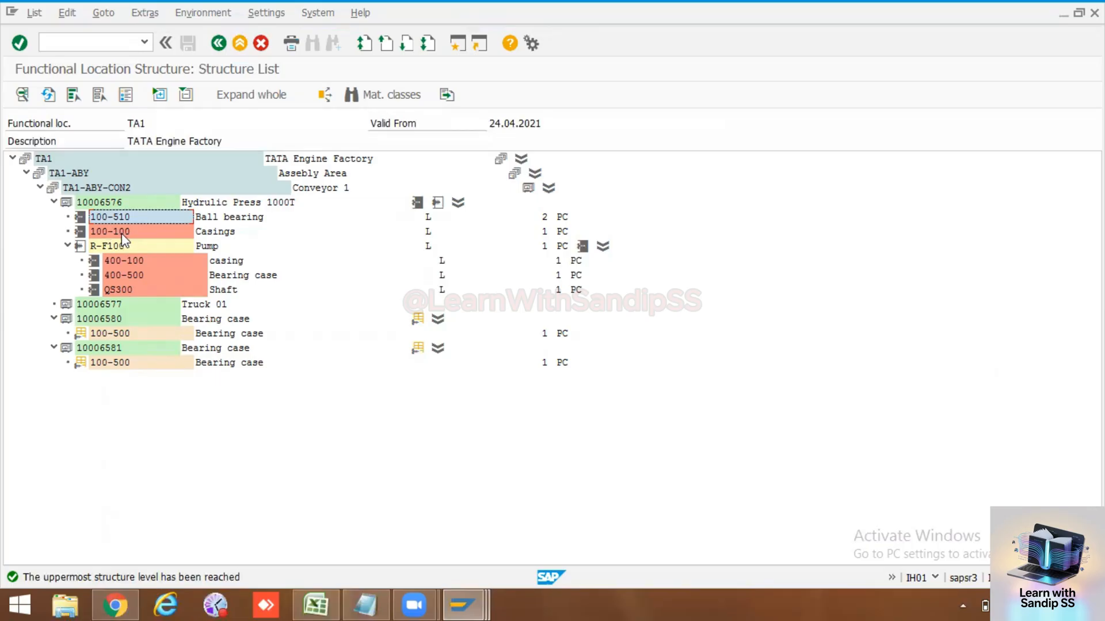
# Step: Record pump R-F100 from the structure list in cell E38 of the PM Excel workbook, in the Material BOM row
pyautogui.click(339, 598)
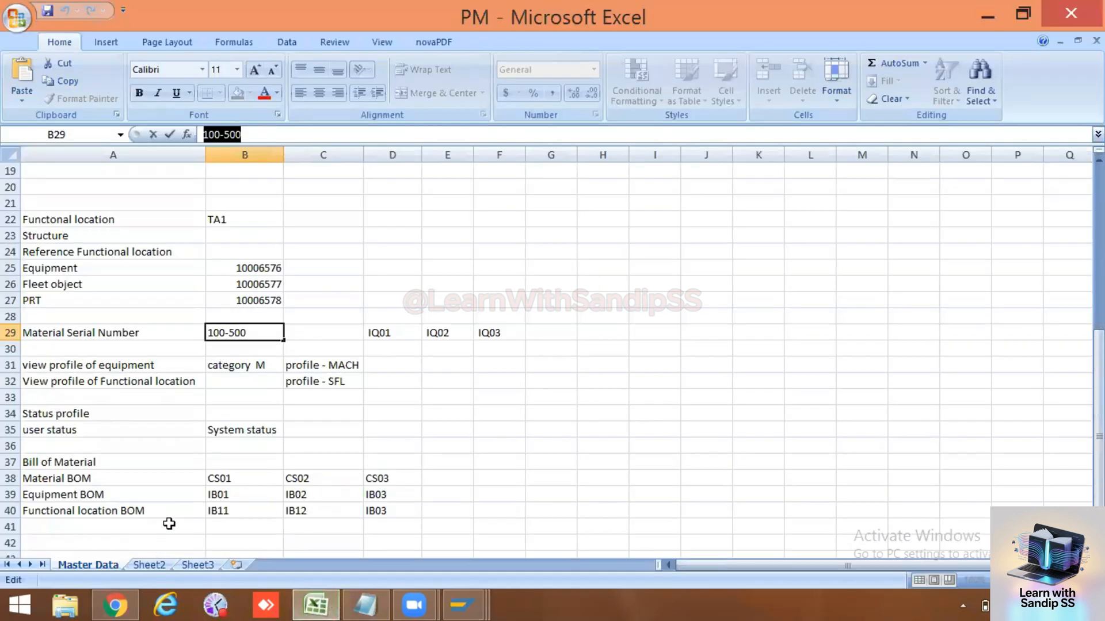
pyautogui.click(447, 477)
pyautogui.hotkey('alt', 'Tab')
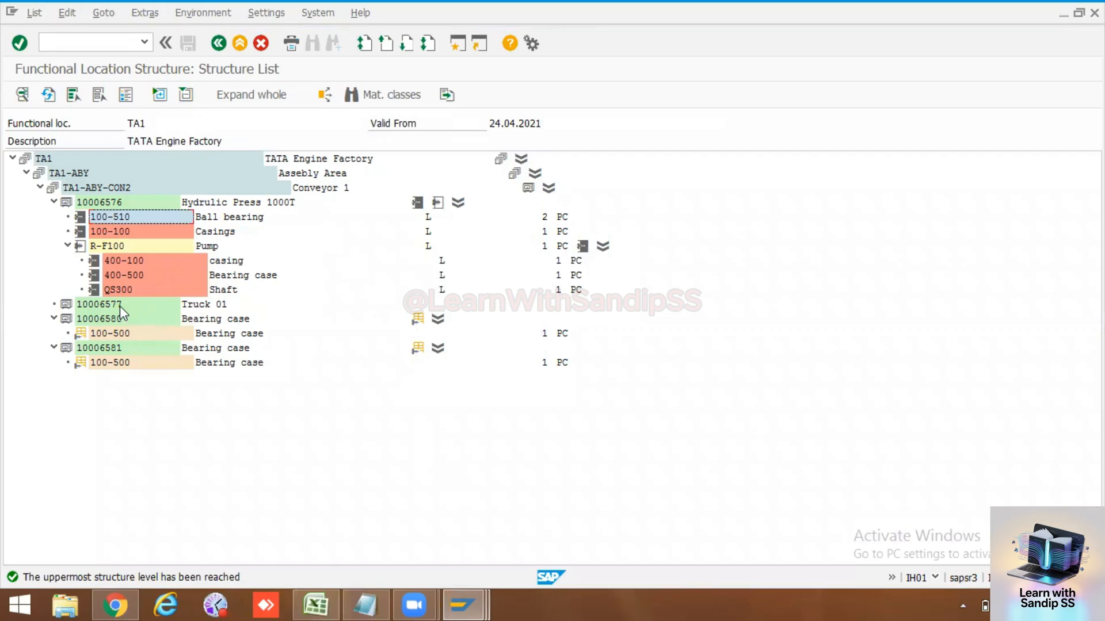
pyautogui.click(137, 260)
pyautogui.hotkey('alt', 'Tab')
pyautogui.hotkey('alt', 'Tab')
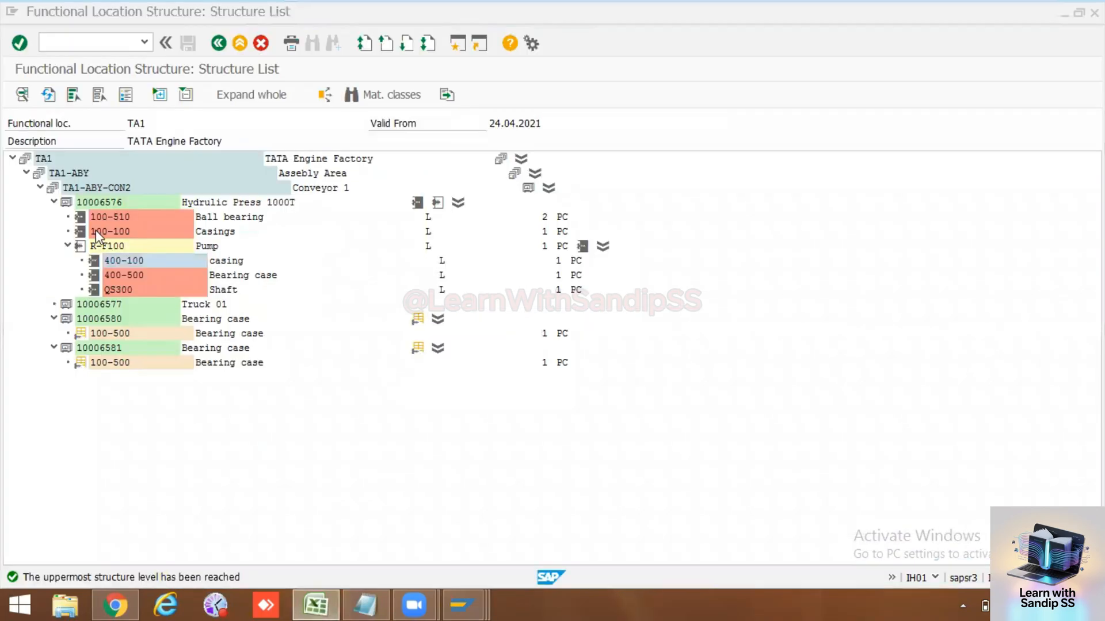
pyautogui.click(112, 244)
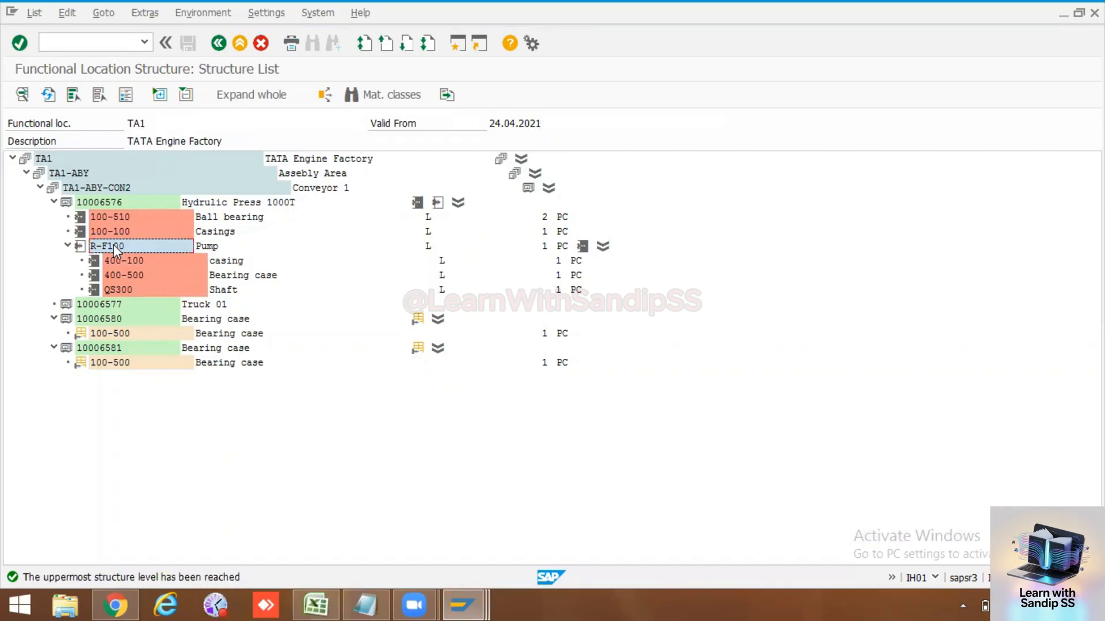
pyautogui.hotkey('alt', 'Tab')
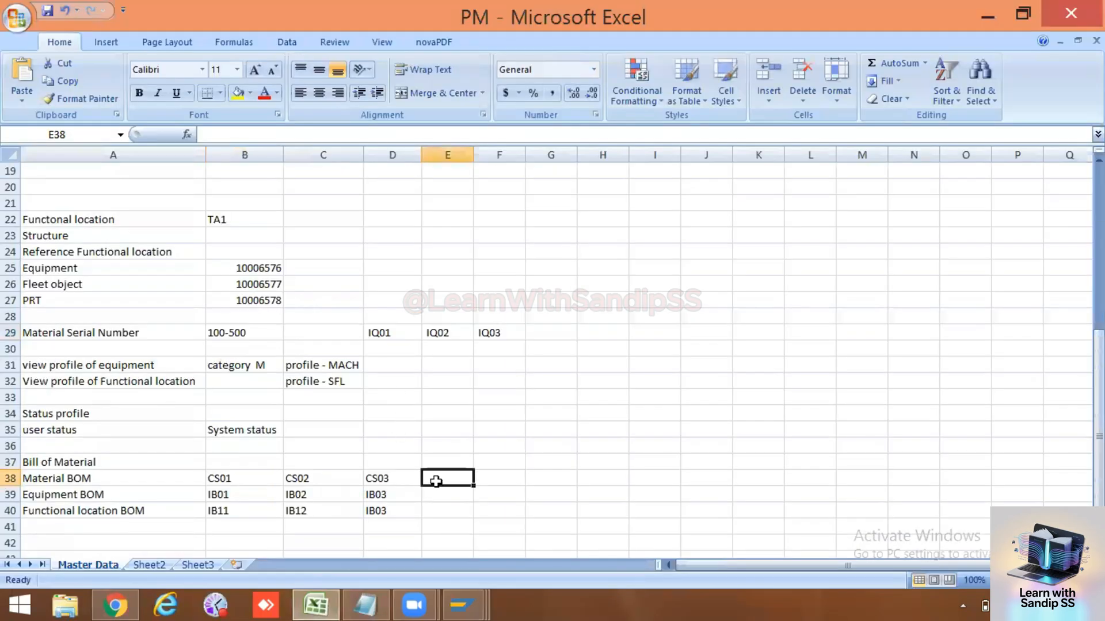
pyautogui.write('R-F100')
pyautogui.press('Return')
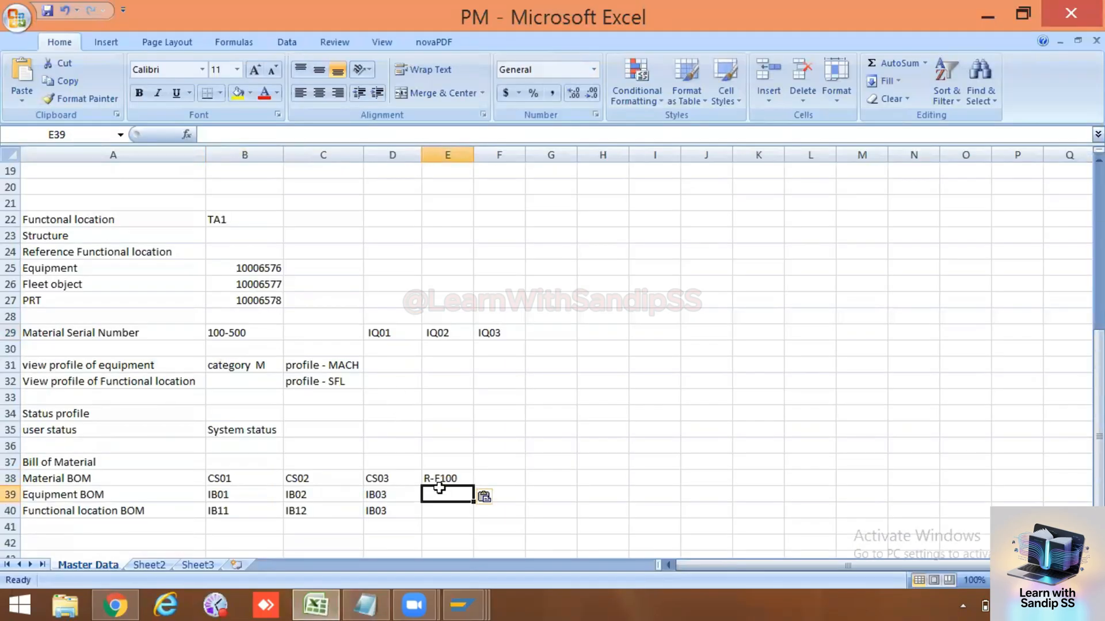
# Step: Copy equipment number 10006576 from the SAP structure list into cell E39 of the Excel sheet, in the Equipment BOM row
pyautogui.hotkey('alt', 'Tab')
pyautogui.click(110, 201)
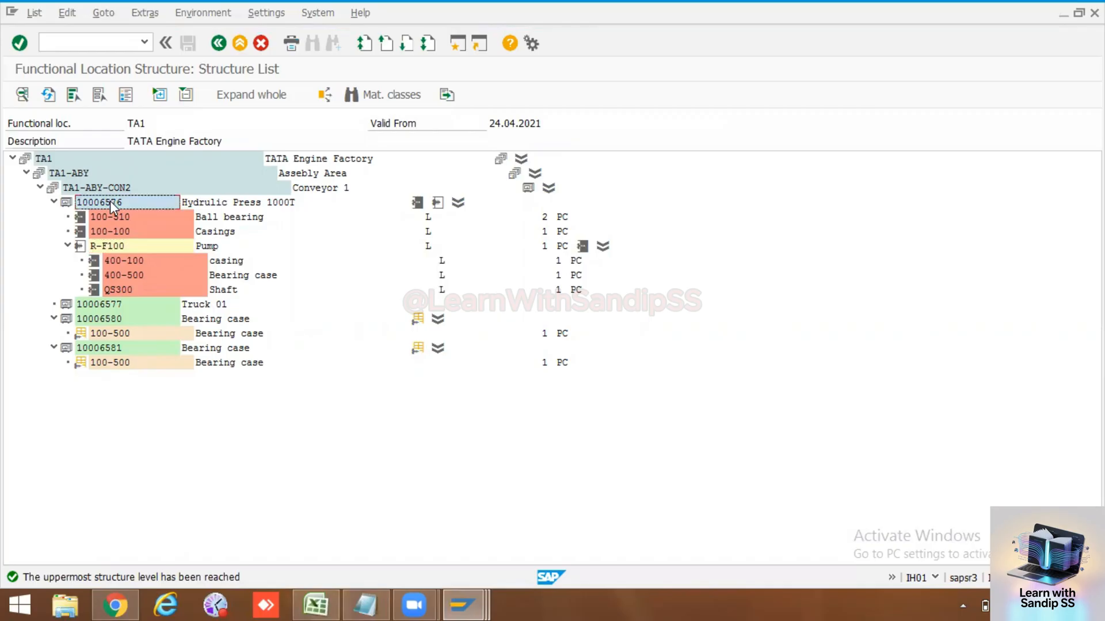
pyautogui.hotkey('ctrl', 'c')
pyautogui.hotkey('alt', 'Tab')
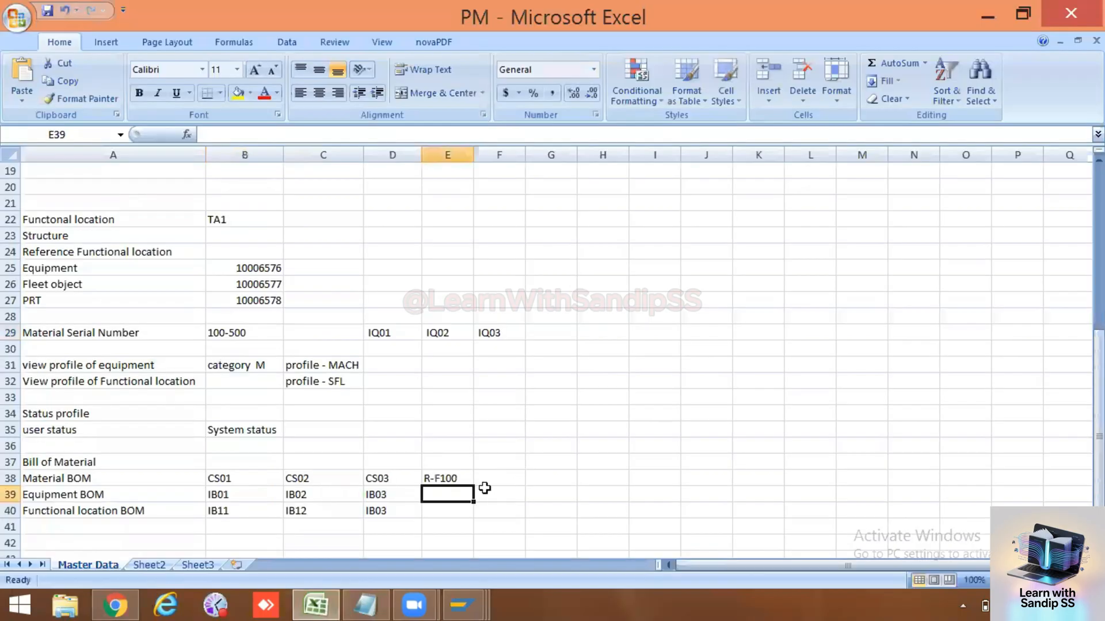
pyautogui.hotkey('ctrl', 'v')
pyautogui.press('Return')
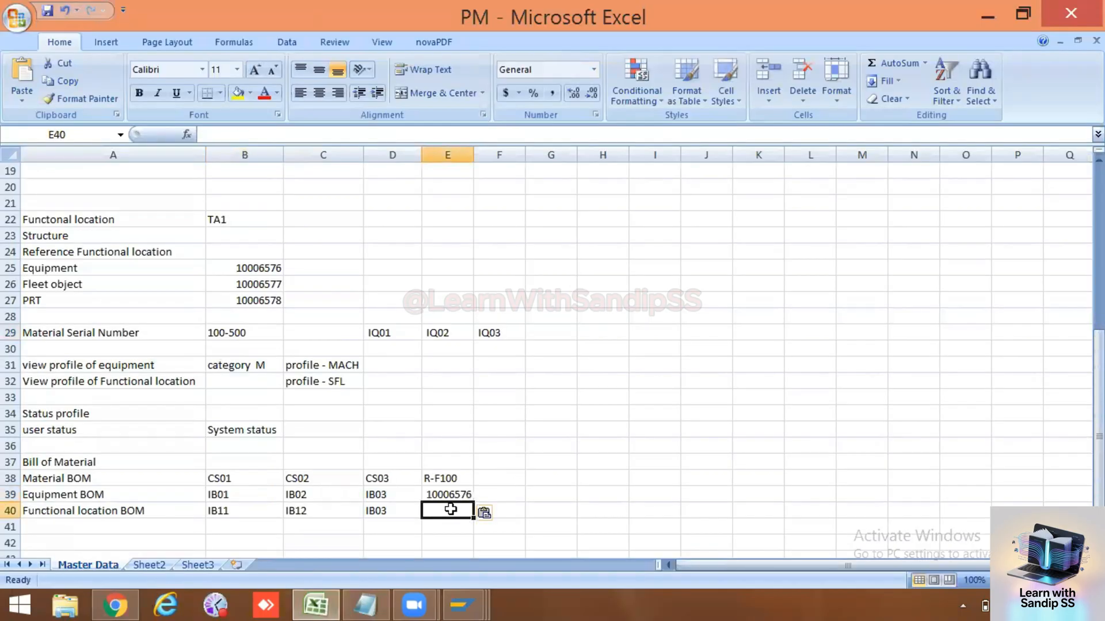
pyautogui.hotkey('alt', 'Tab')
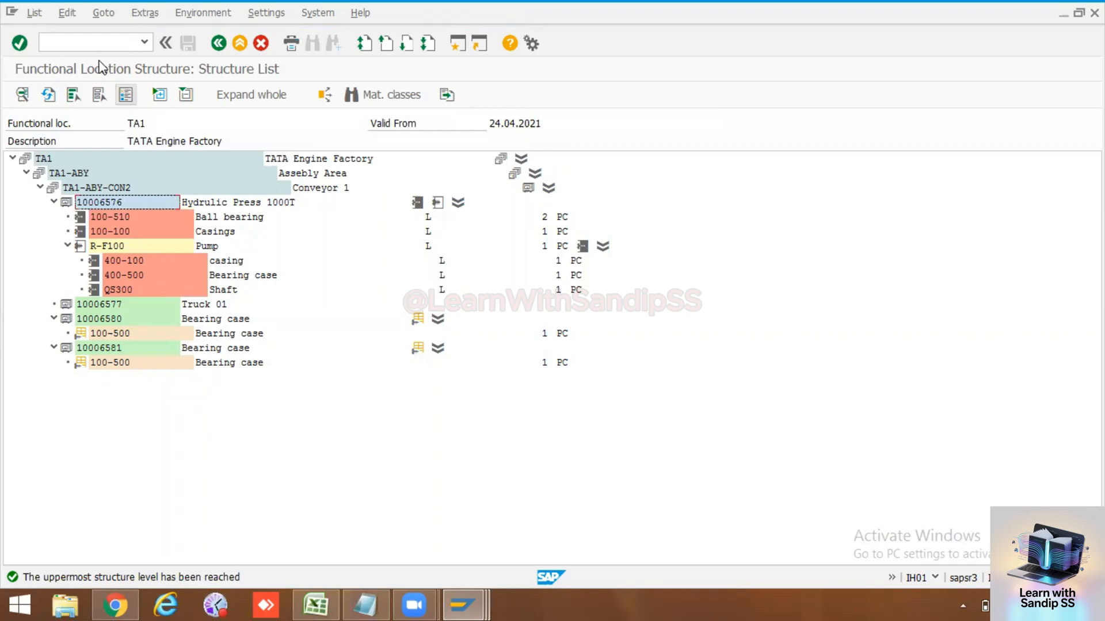
# Step: Leave the TA1 structure list, check the functional location BOM creation code in Excel cell B40, and enter /nib11 as the SAP transaction
pyautogui.click(218, 46)
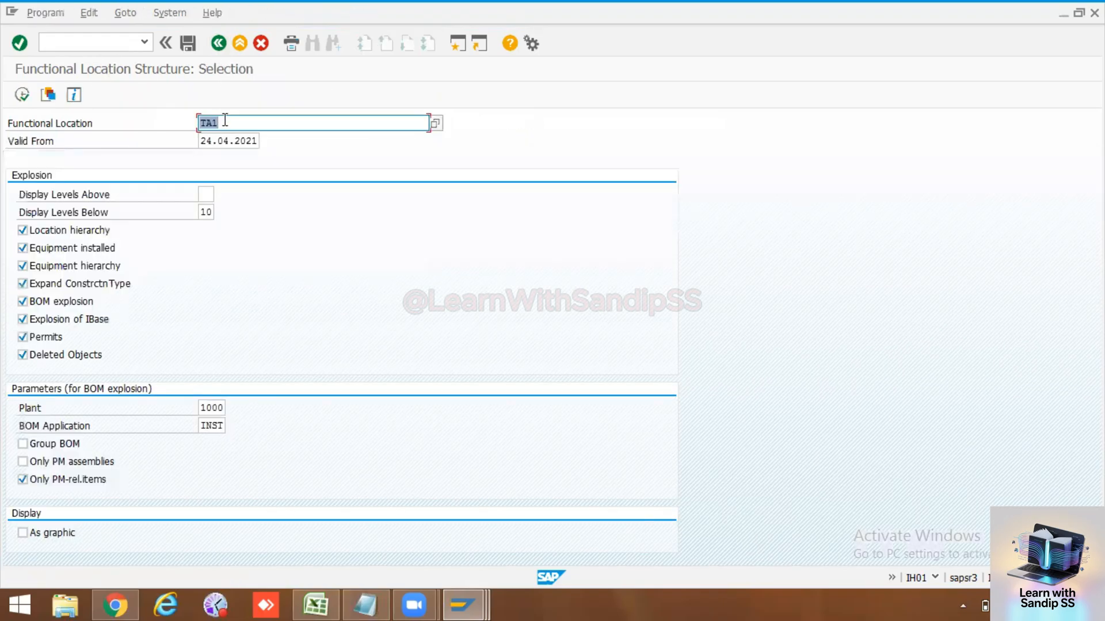
pyautogui.moveTo(227, 120); pyautogui.dragTo(190, 126)
pyautogui.click(97, 43)
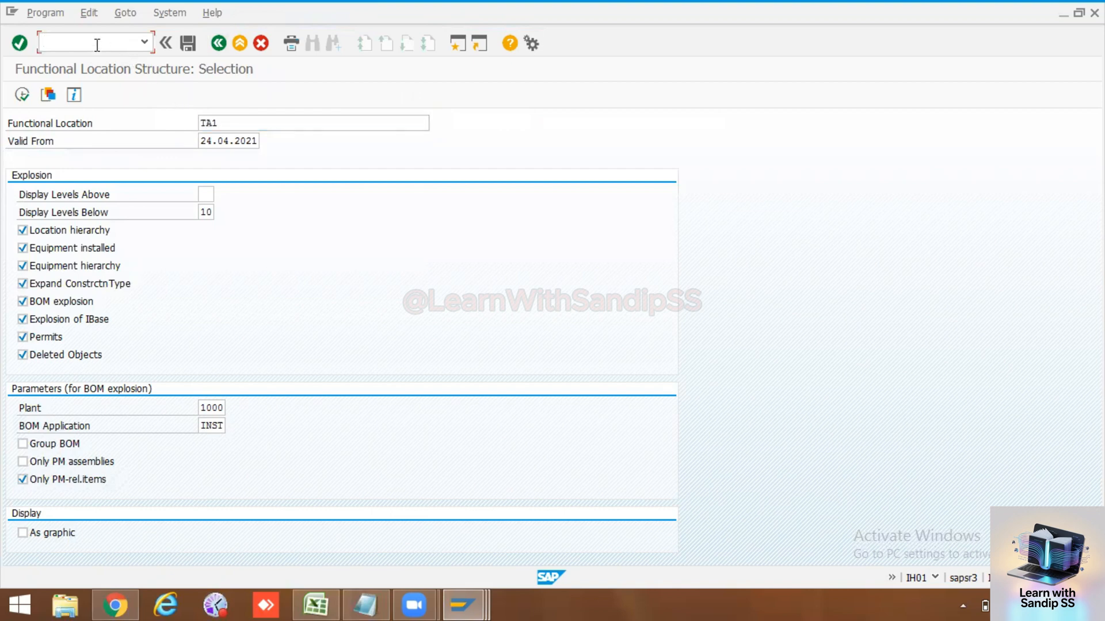
pyautogui.click(315, 605)
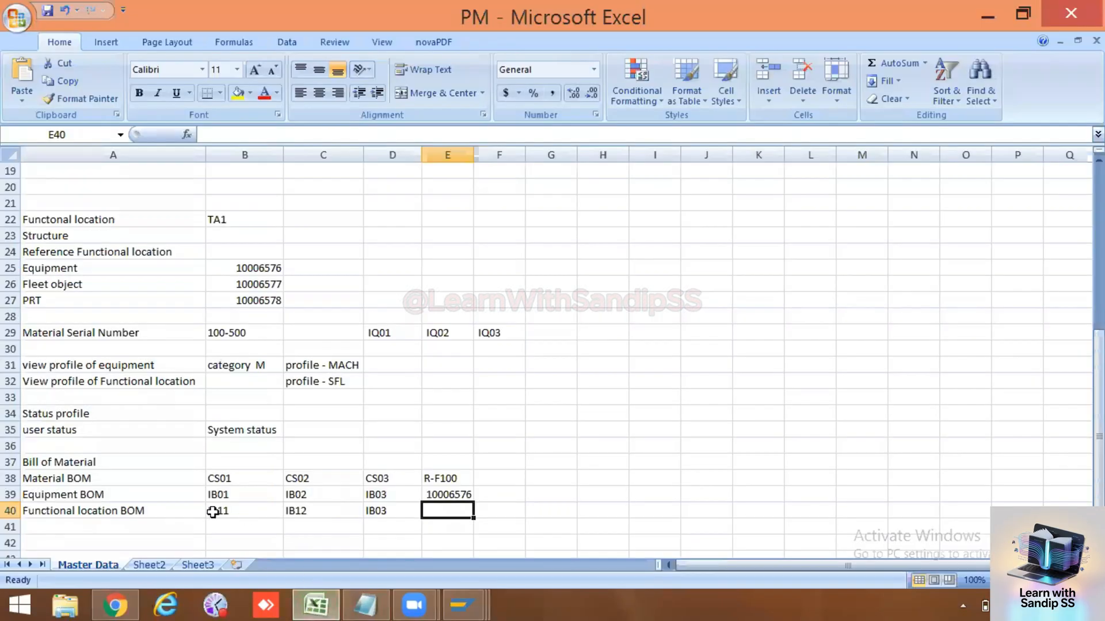
pyautogui.click(213, 512)
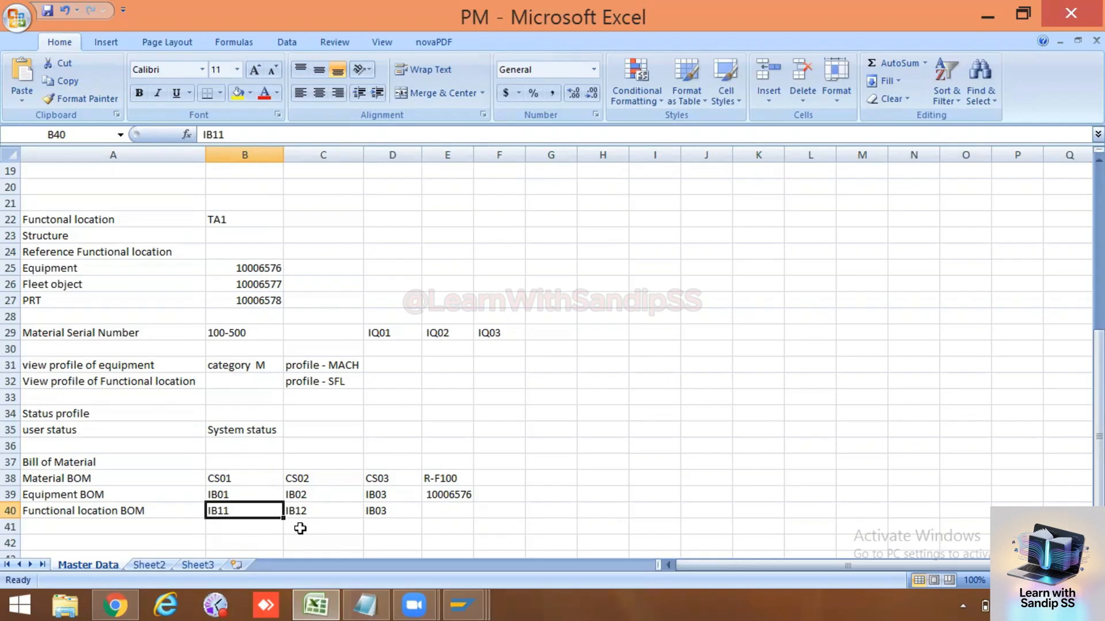
pyautogui.hotkey('alt', 'Tab')
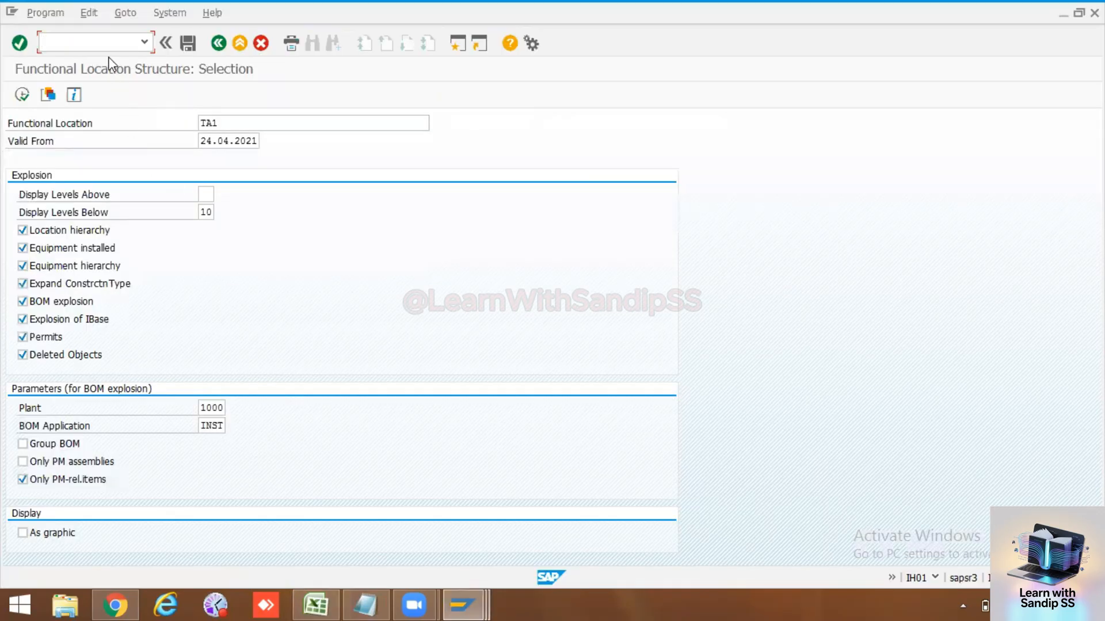
pyautogui.write('/n')
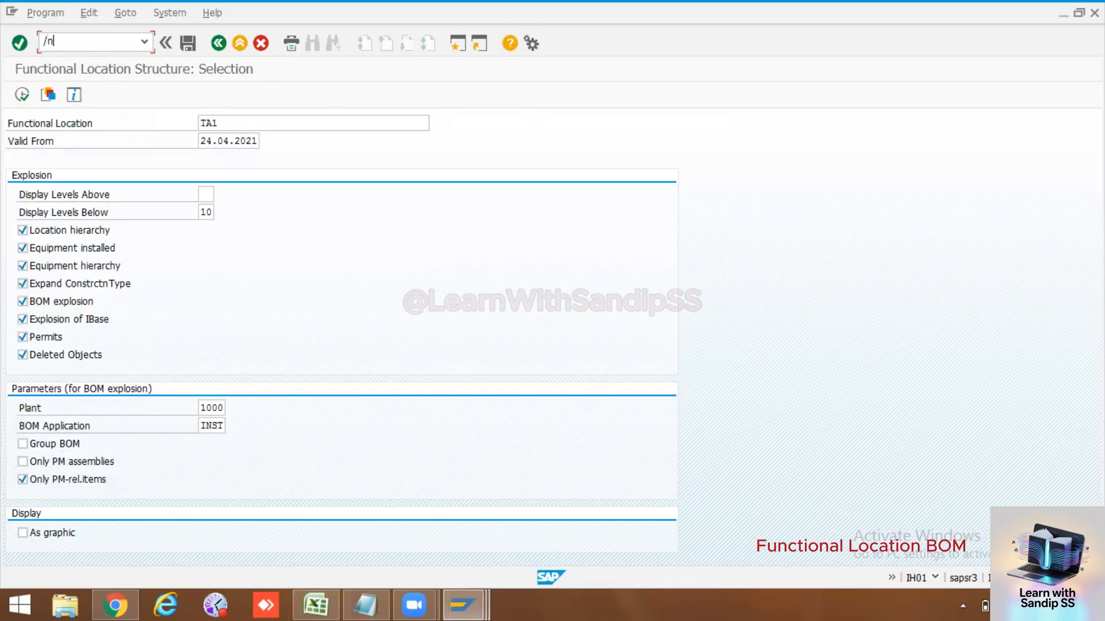
pyautogui.write('ib11')
# Step: Open functional location BOM creation from the Plant Maintenance area of SAP Easy Access and start it for TA1, plant 1000, usage 4
pyautogui.moveTo(471, 595)
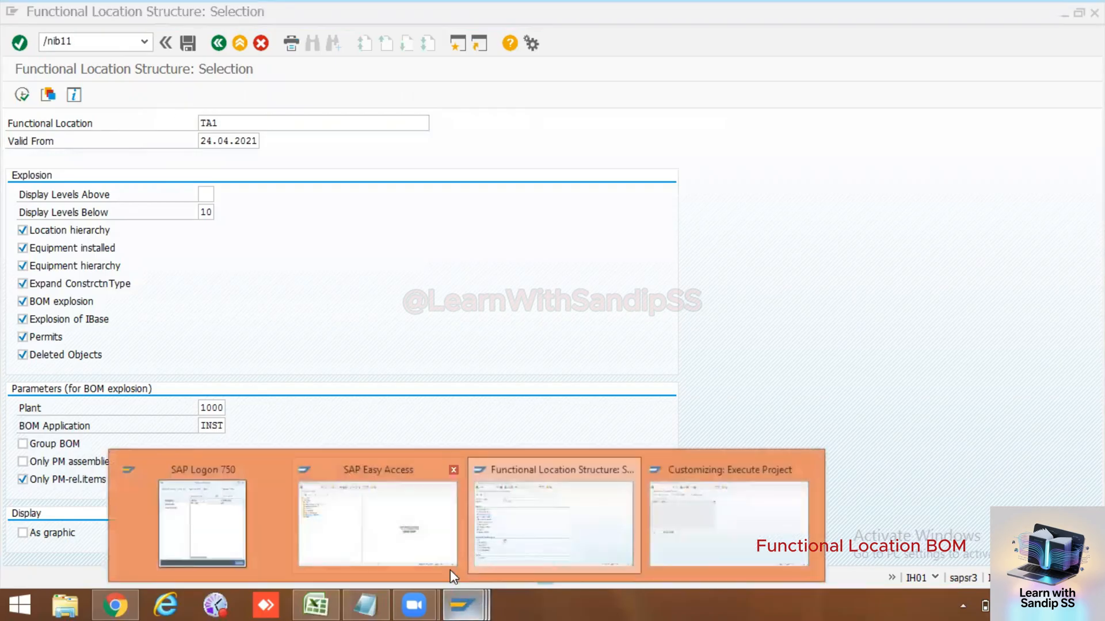
pyautogui.click(402, 525)
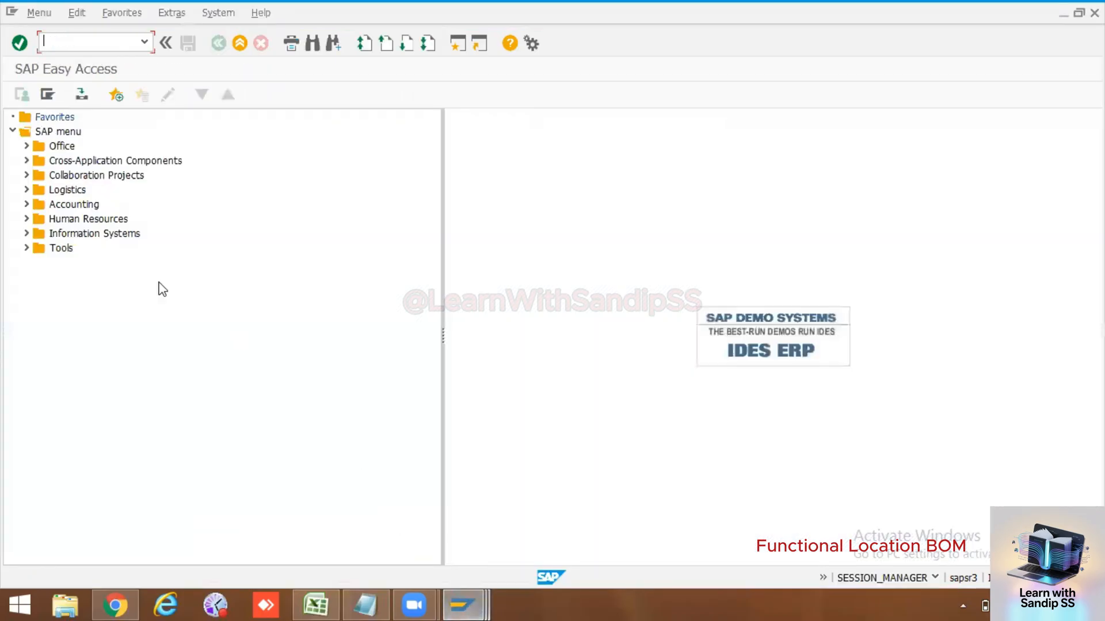
pyautogui.click(26, 189)
pyautogui.click(41, 277)
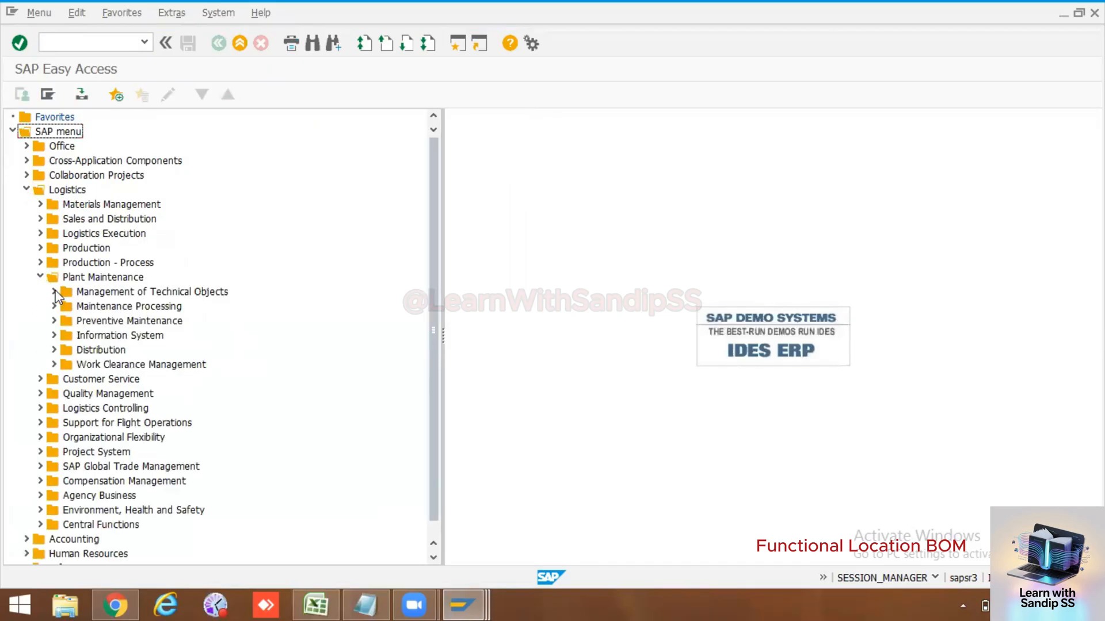
pyautogui.click(54, 292)
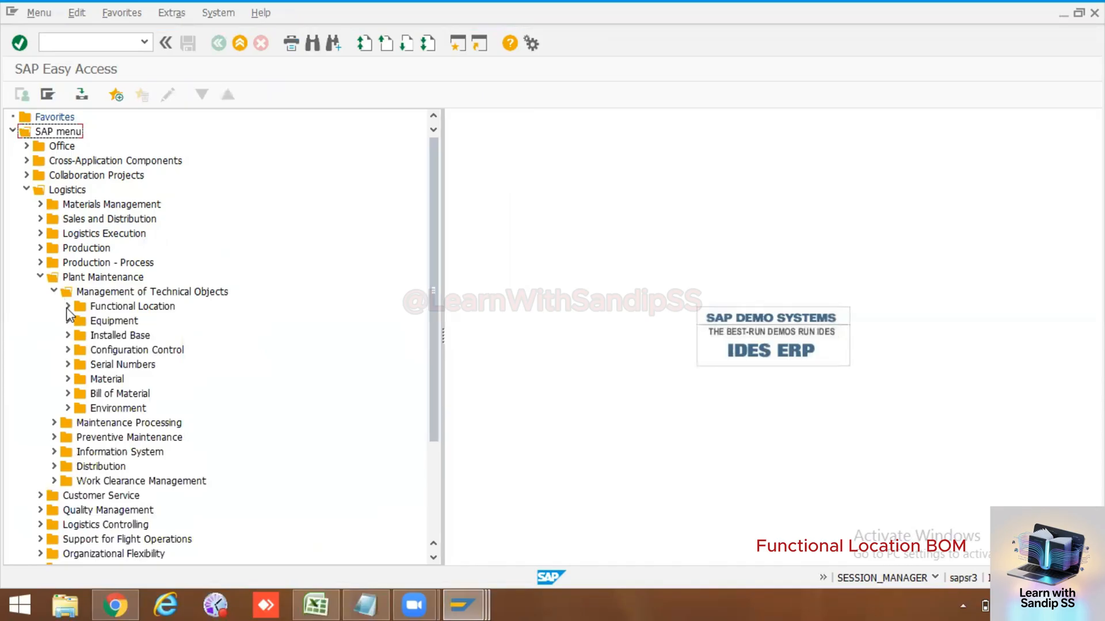
pyautogui.click(68, 393)
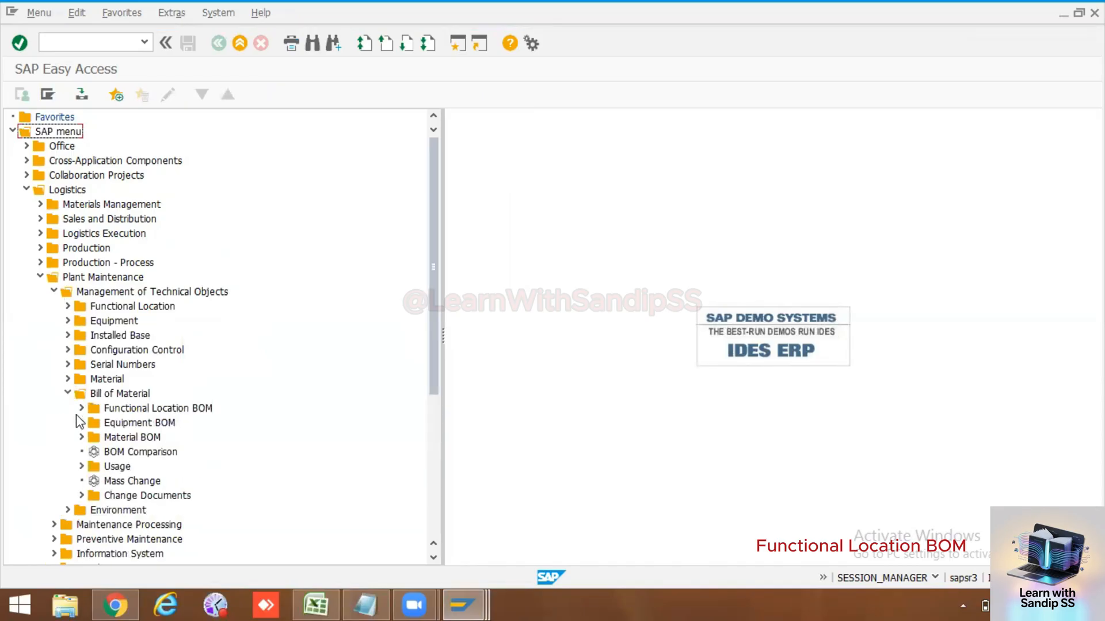
pyautogui.click(82, 408)
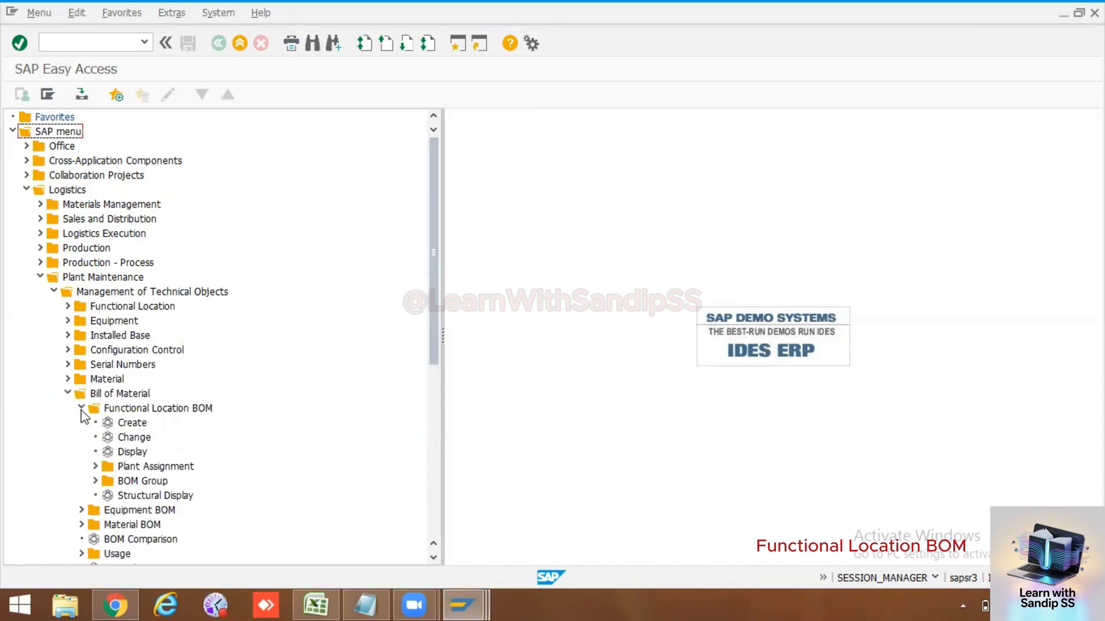
pyautogui.doubleClick(131, 424)
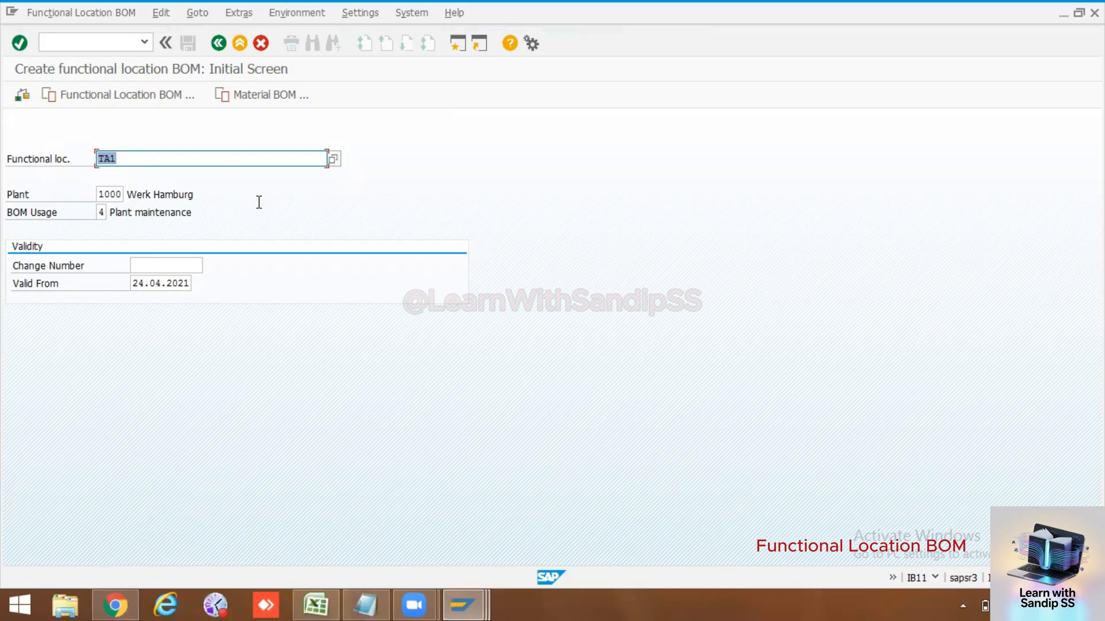
pyautogui.press('Return')
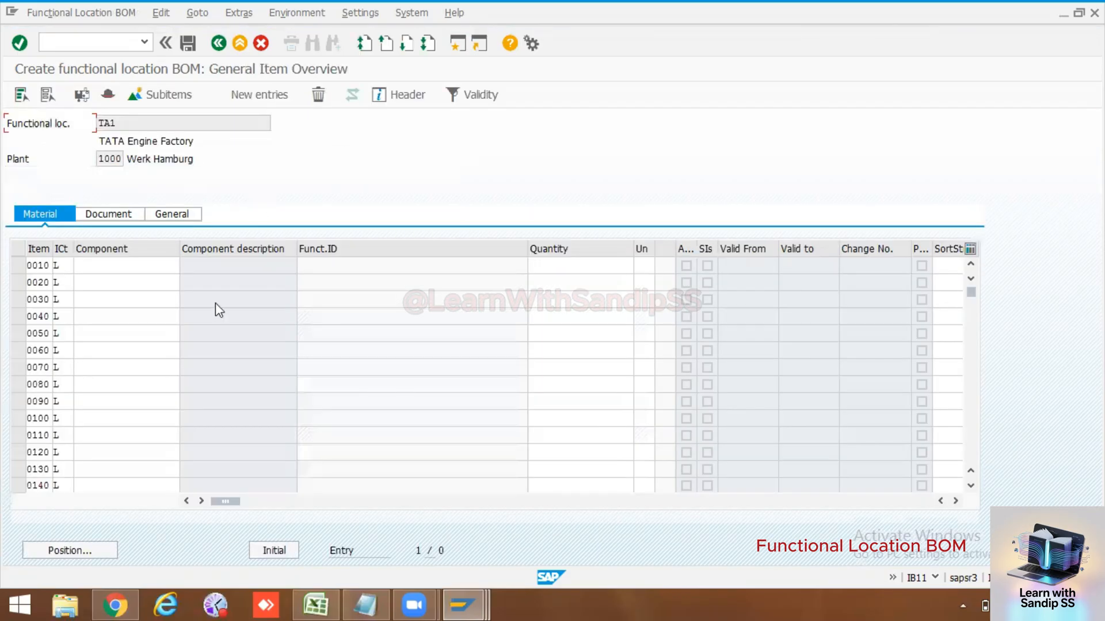
# Step: Search for the component of item 0010 by material description *tube* in plant 1000
pyautogui.click(106, 266)
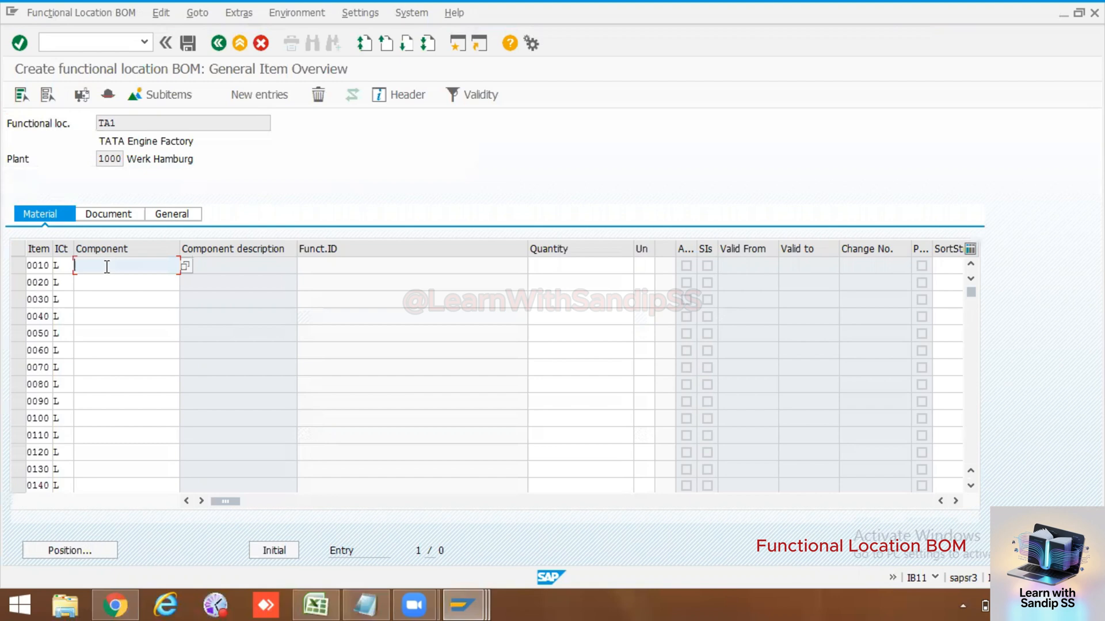
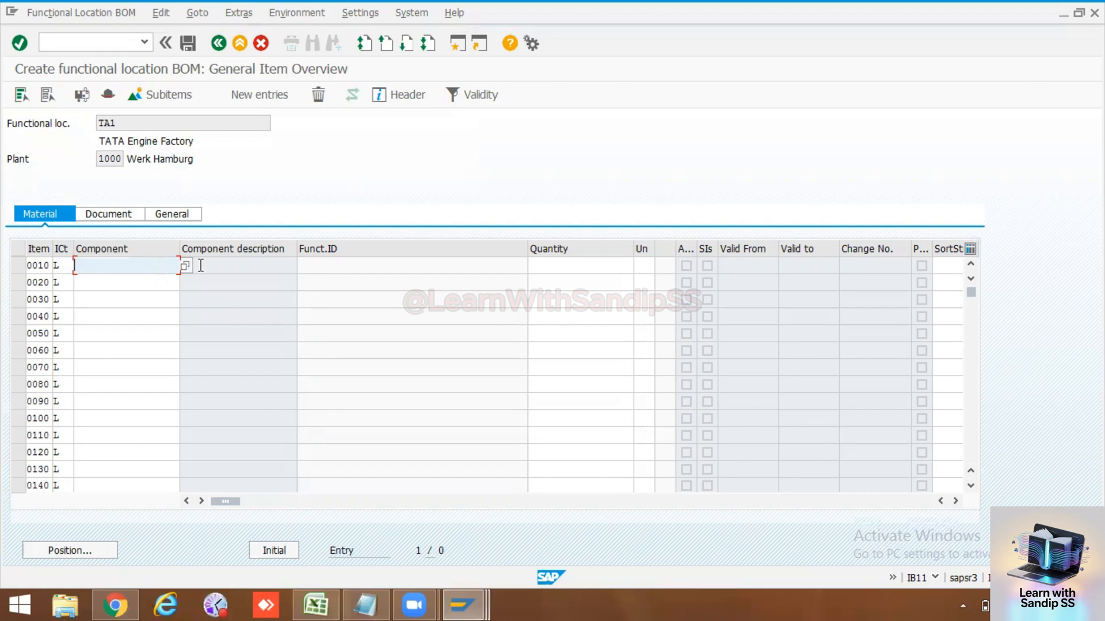
pyautogui.click(185, 266)
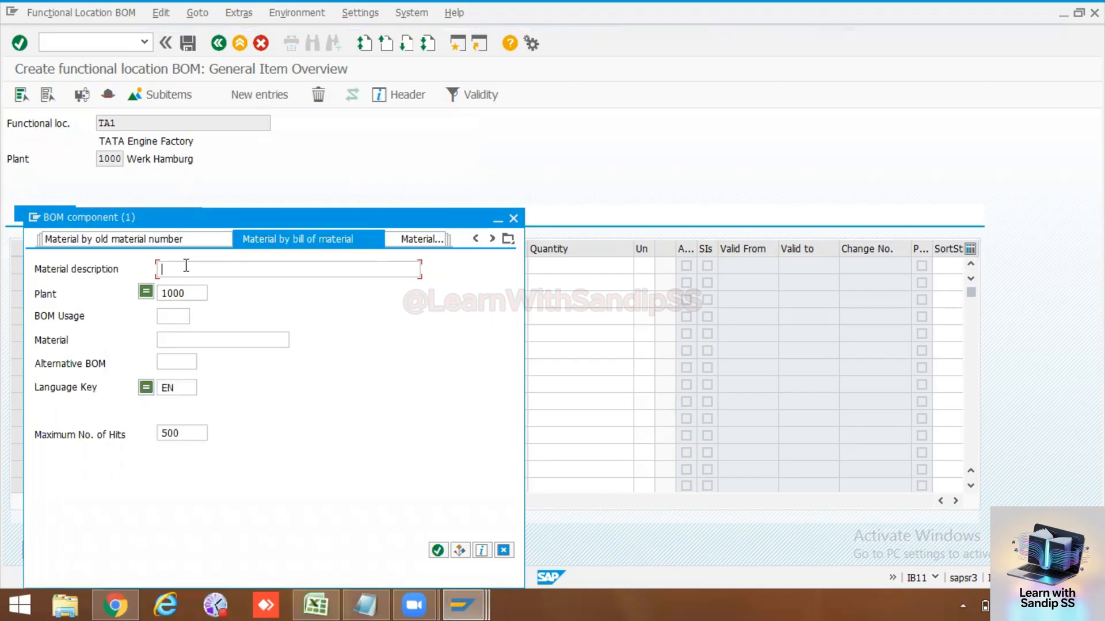
pyautogui.write('*tube*')
pyautogui.click(438, 552)
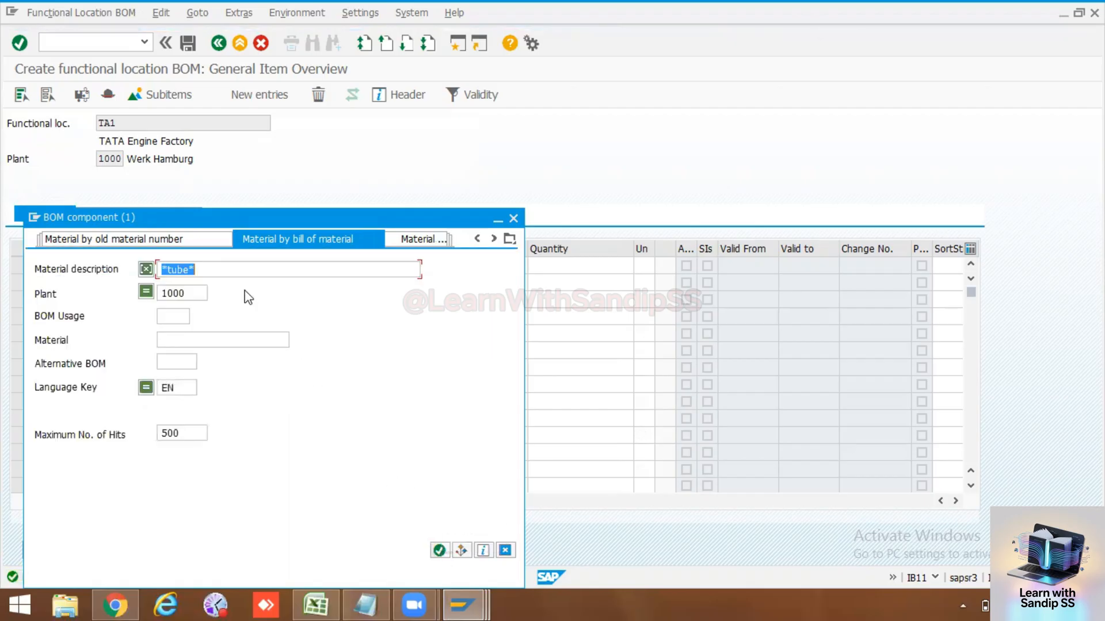
# Step: Clear the description filter, list the plant 1000 materials, and choose exhaust AM3-500 as the component of item 0010
pyautogui.click(227, 270)
pyautogui.press('BackSpace')
pyautogui.press('BackSpace')
pyautogui.press('BackSpace')
pyautogui.press('BackSpace')
pyautogui.press('BackSpace')
pyautogui.press('BackSpace')
pyautogui.click(439, 551)
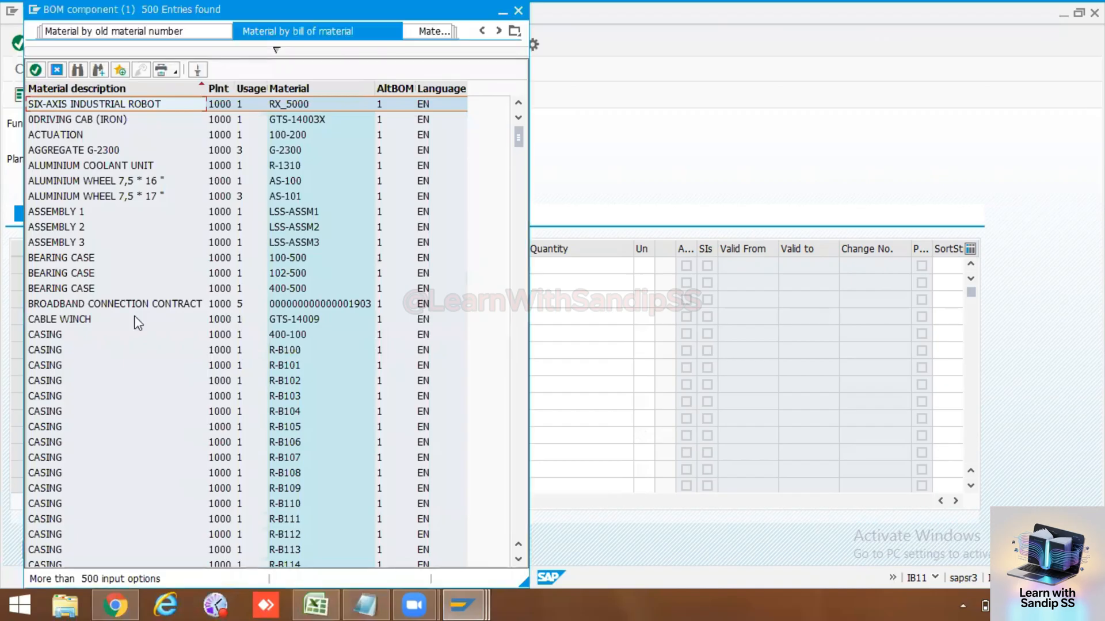
pyautogui.scroll(-11, 242, 288)
pyautogui.scroll(-20, 244, 288)
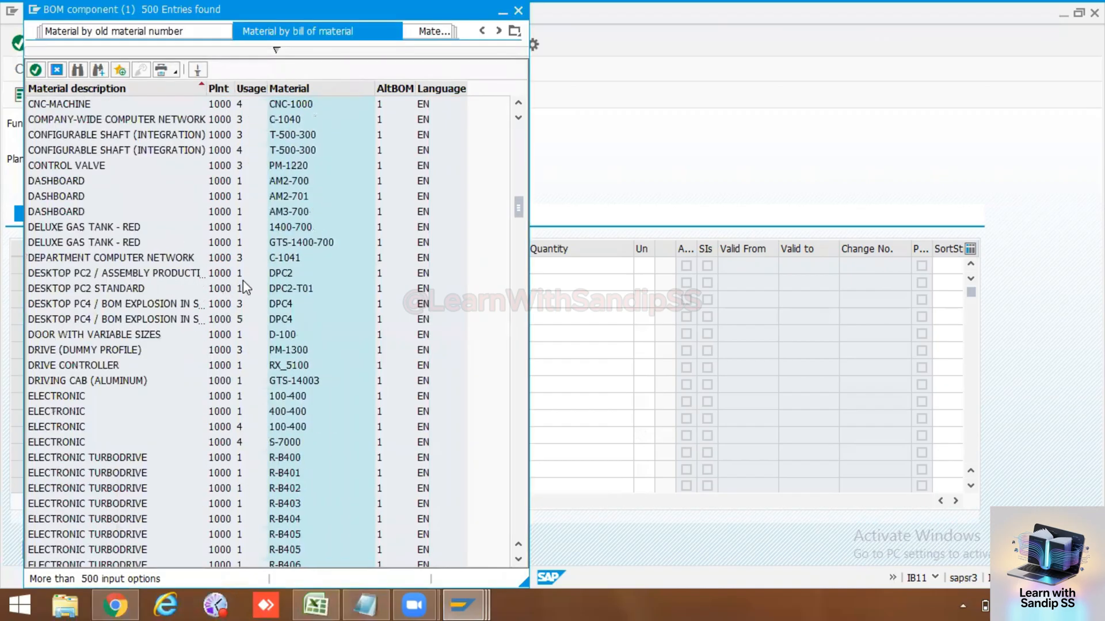
pyautogui.scroll(-4, 244, 288)
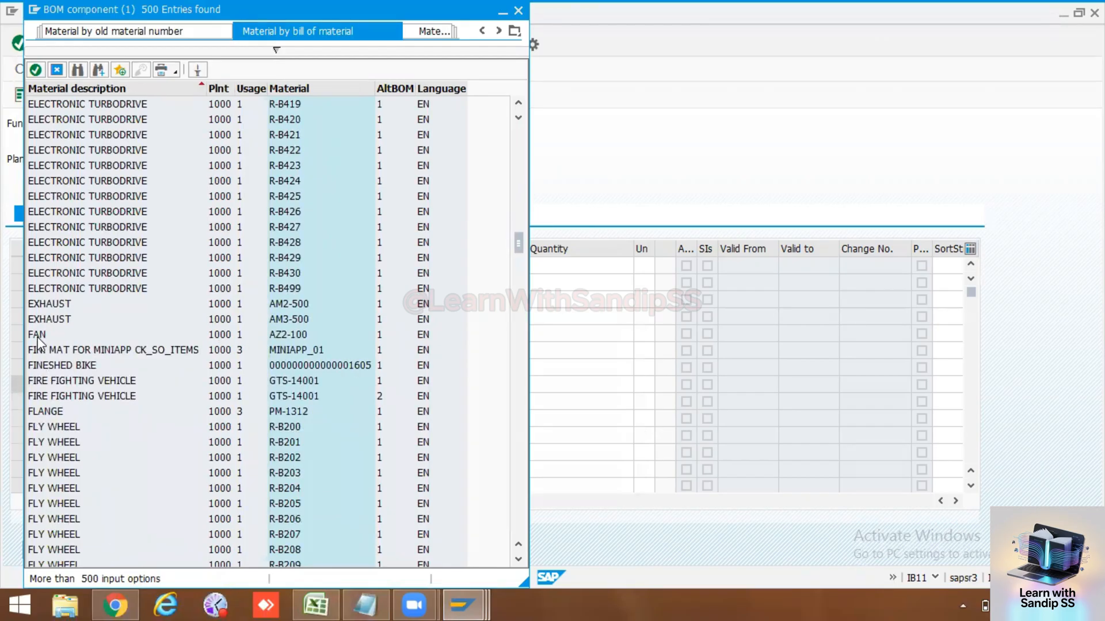
pyautogui.doubleClick(40, 320)
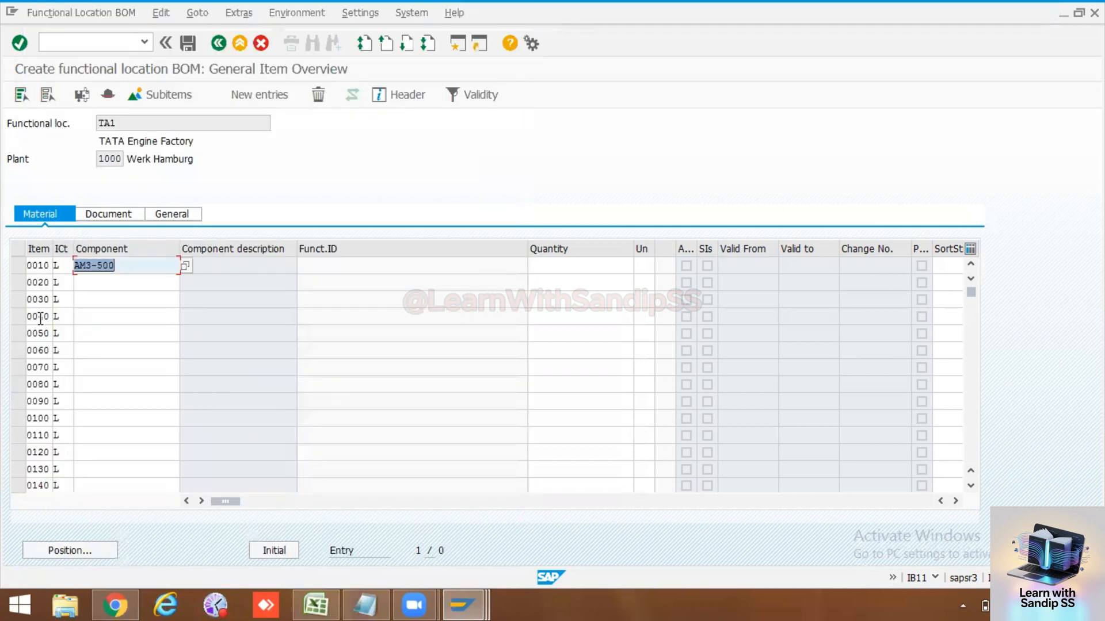
# Step: Set the quantity of item 0010, exhaust AM3-500, to 4 with unit PC
pyautogui.click(547, 267)
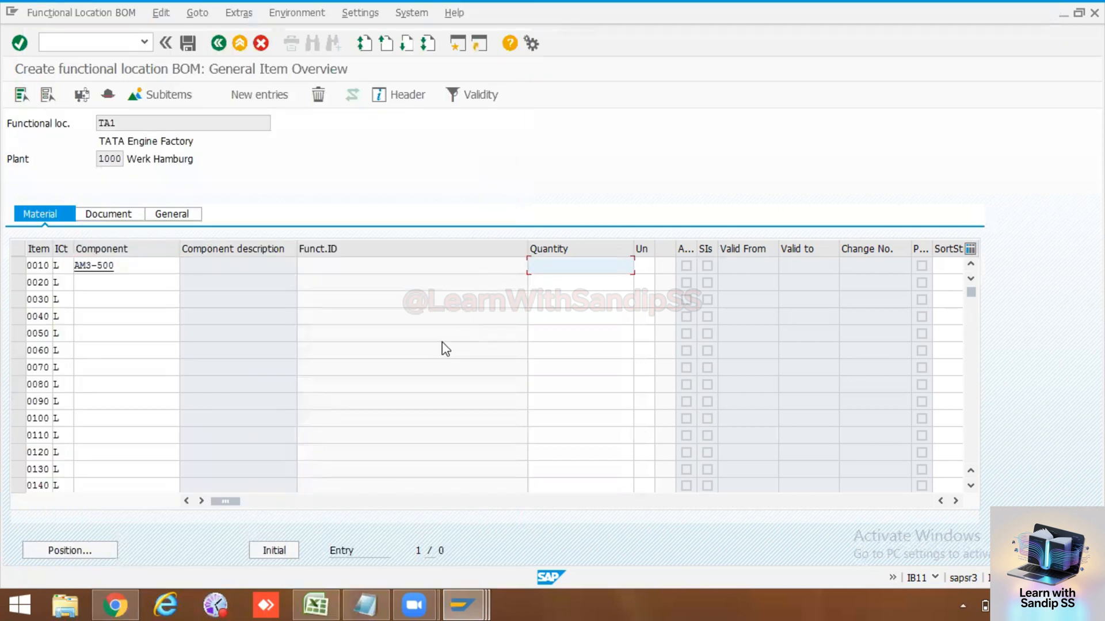
pyautogui.write('4')
pyautogui.click(646, 264)
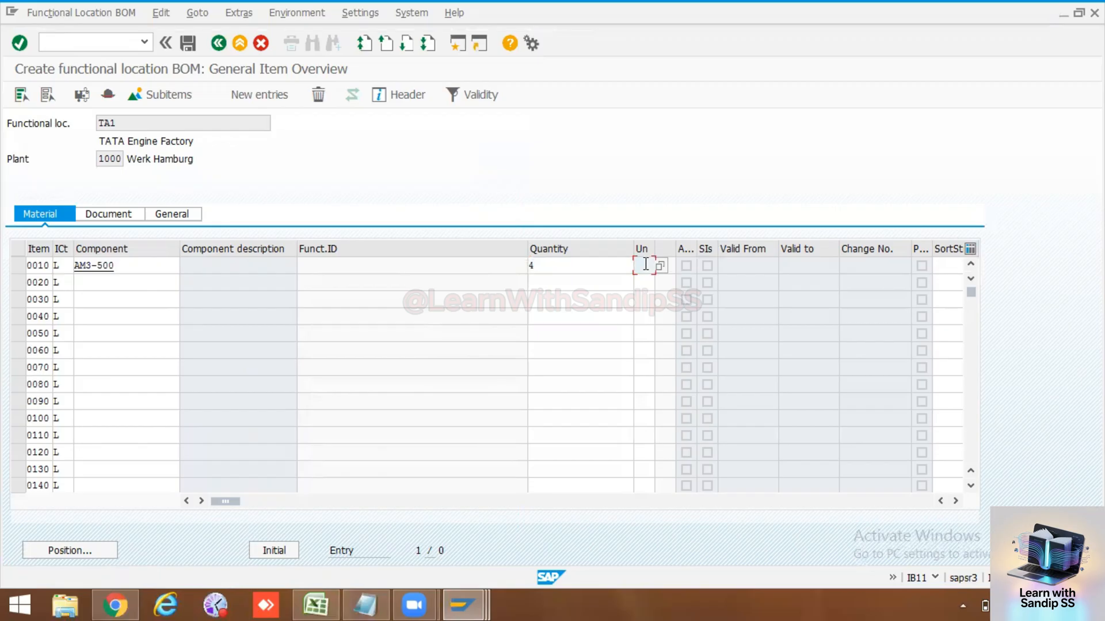
pyautogui.write('pc')
pyautogui.press('Return')
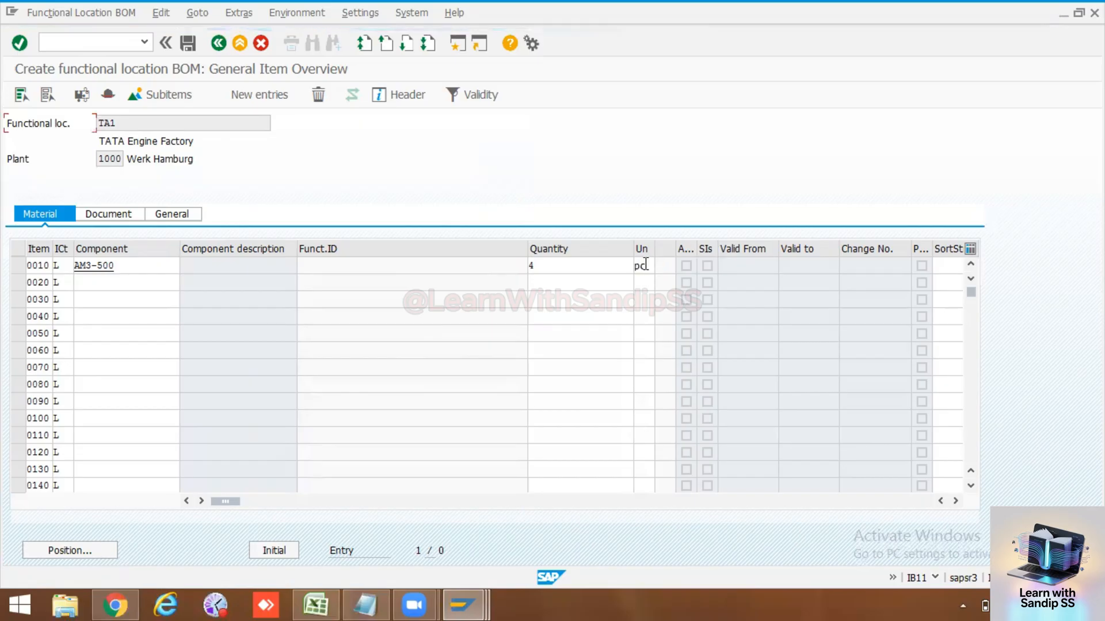
# Step: Choose fan AZ2-100 from the plant 1000 material list as the component of item 0020
pyautogui.click(155, 282)
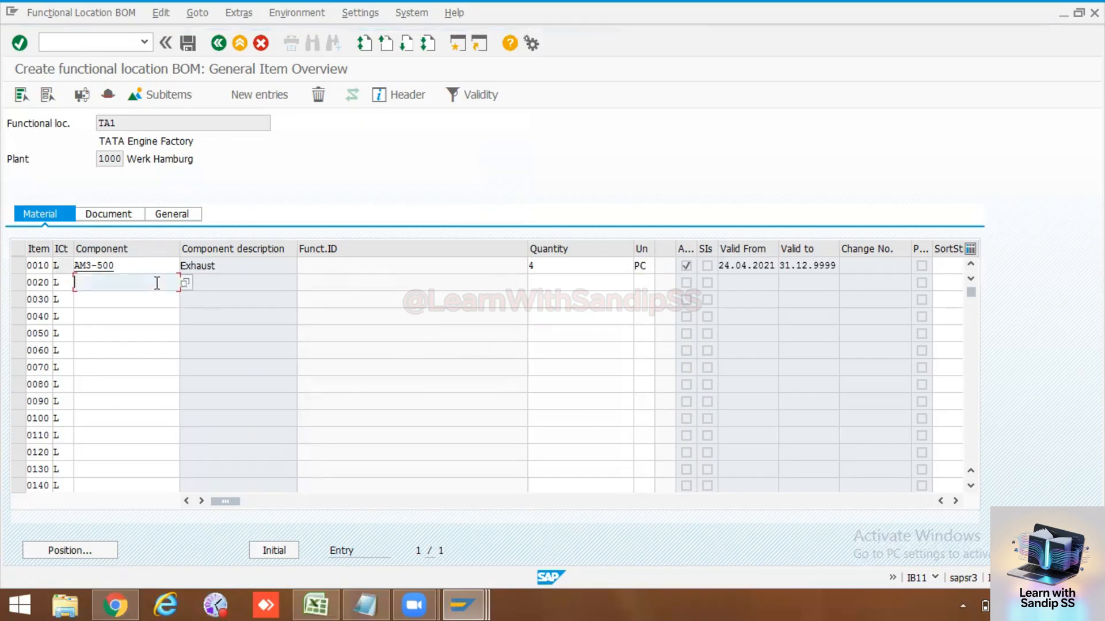
pyautogui.click(186, 282)
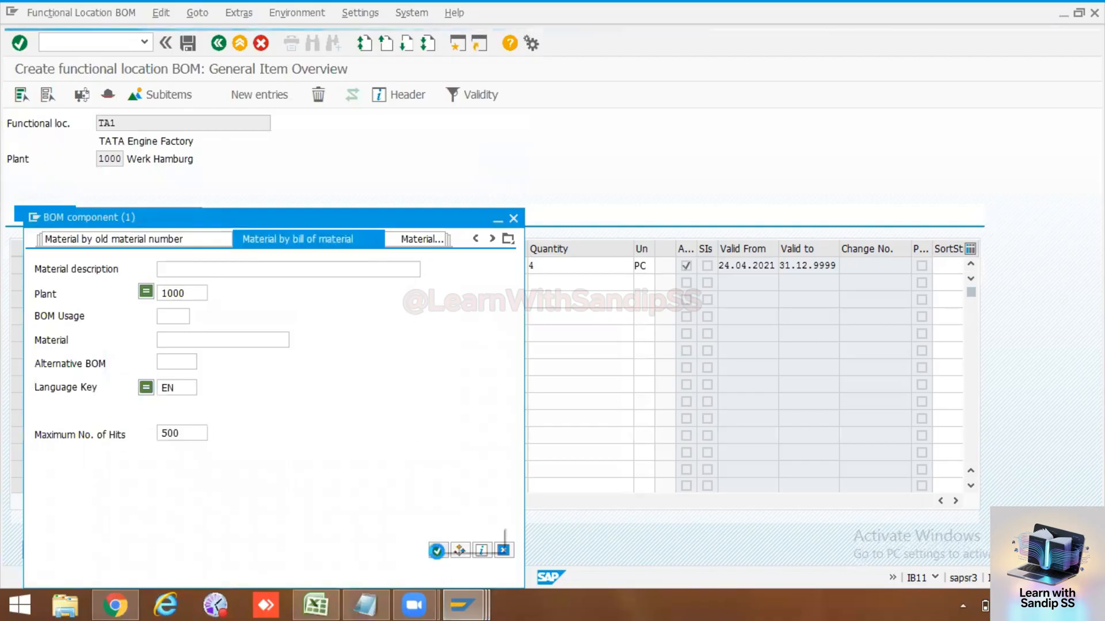
pyautogui.click(437, 551)
pyautogui.scroll(-20, 210, 430)
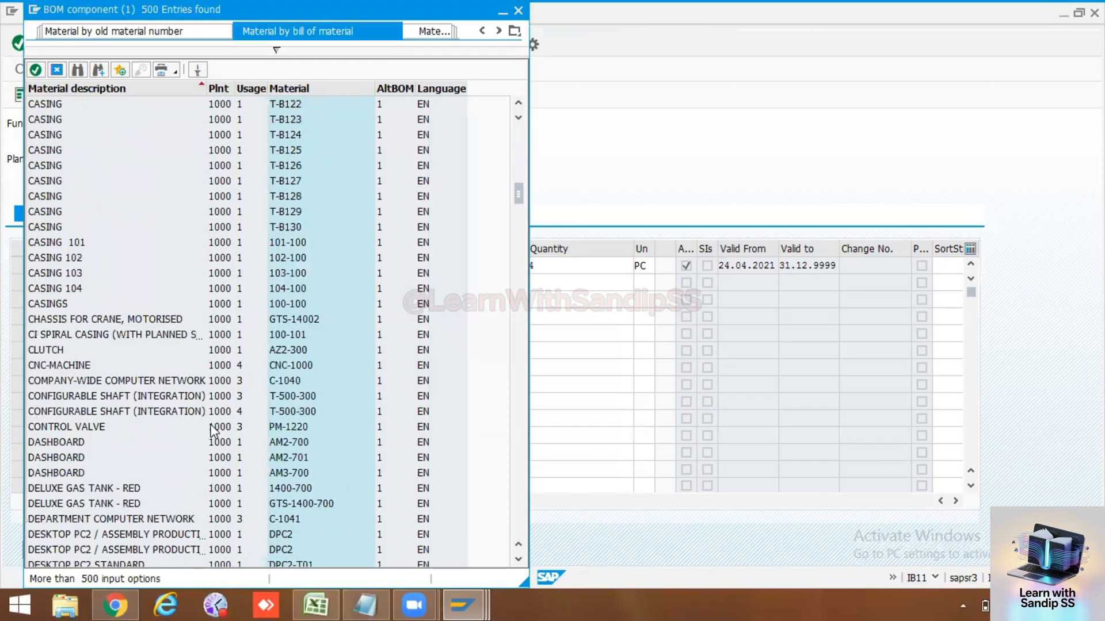
pyautogui.scroll(-2, 212, 430)
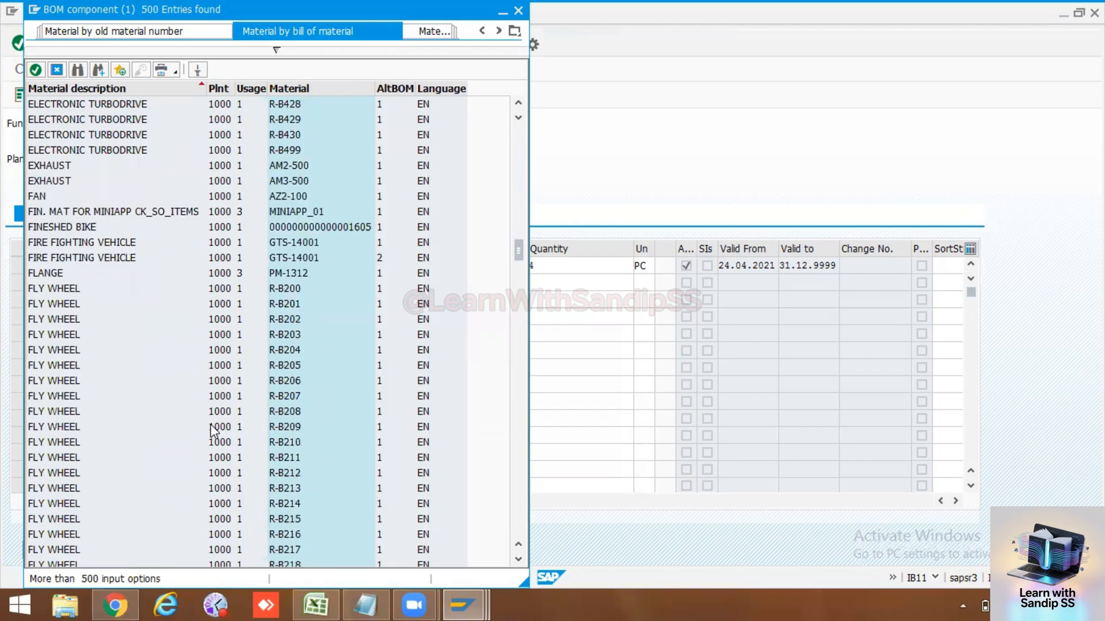
pyautogui.doubleClick(39, 197)
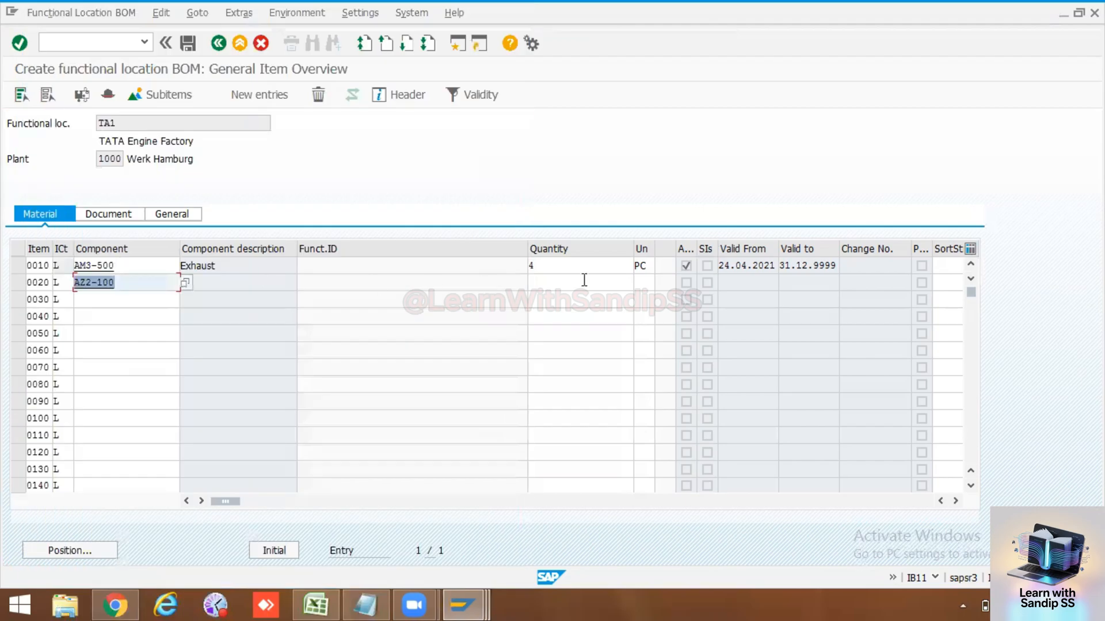
# Step: Set the quantity of fan AZ2-100 to 100 PC and save the functional location BOM for TA1
pyautogui.click(587, 281)
pyautogui.write('1')
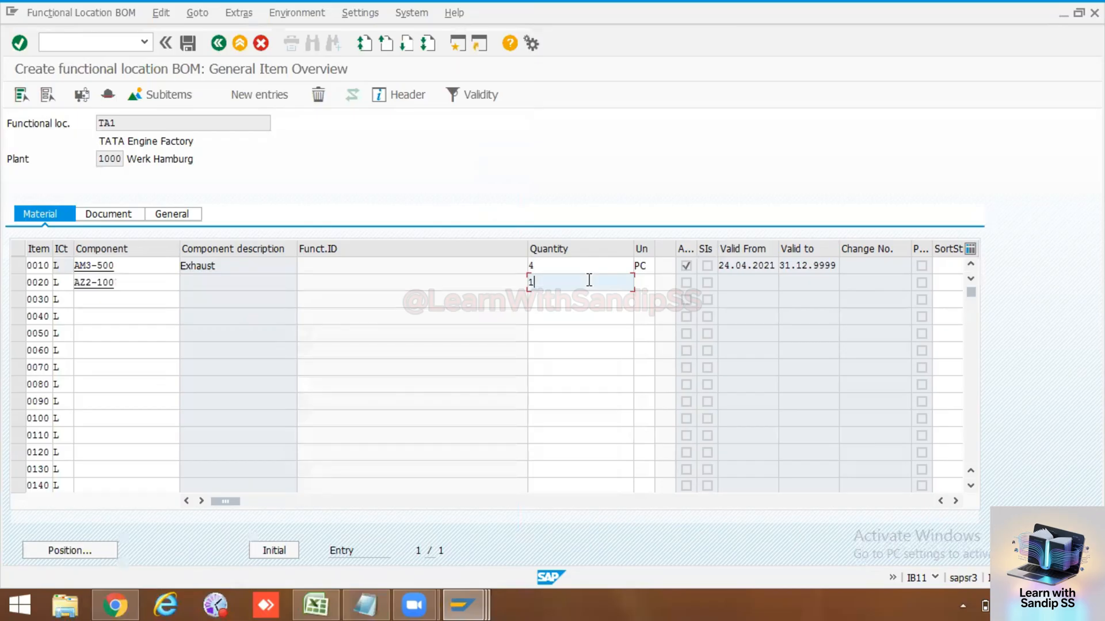
pyautogui.write('00')
pyautogui.click(646, 282)
pyautogui.write('pc')
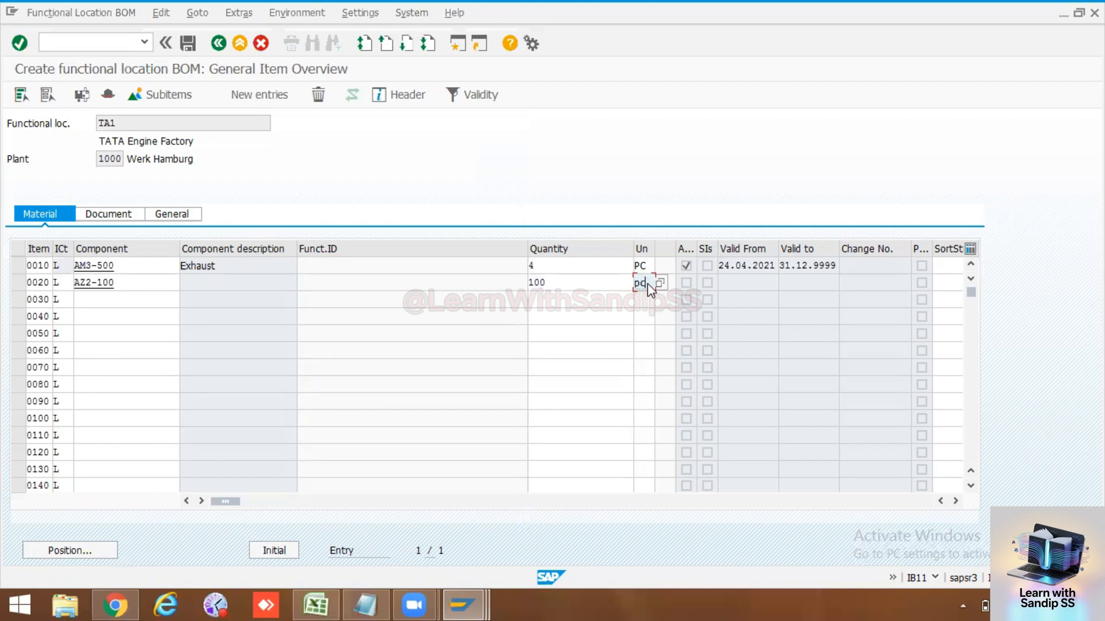
pyautogui.press('Return')
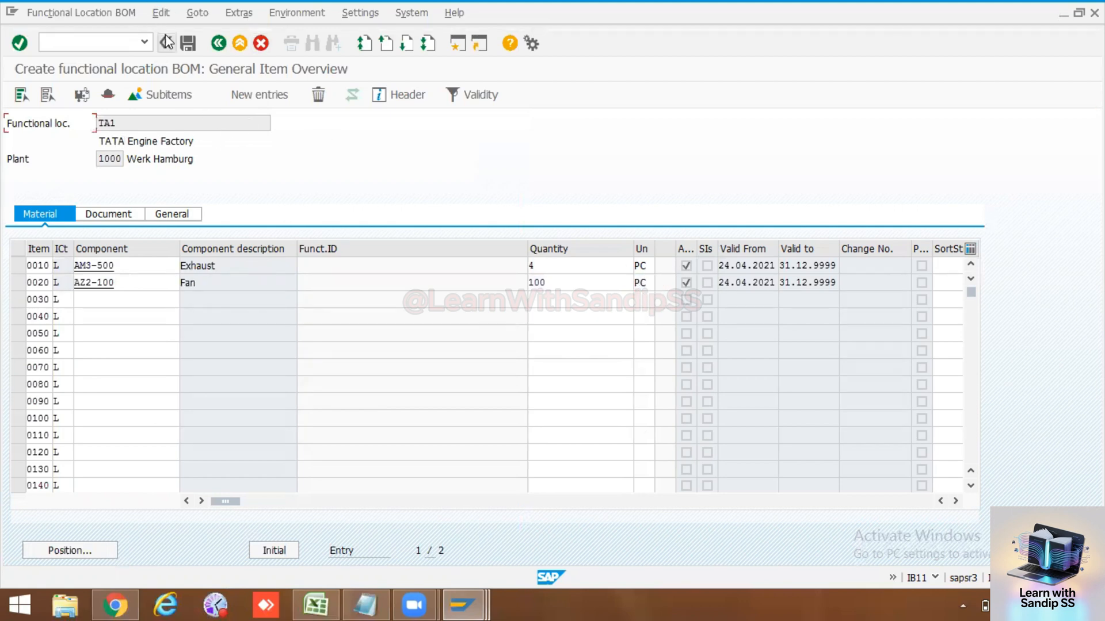
pyautogui.click(184, 44)
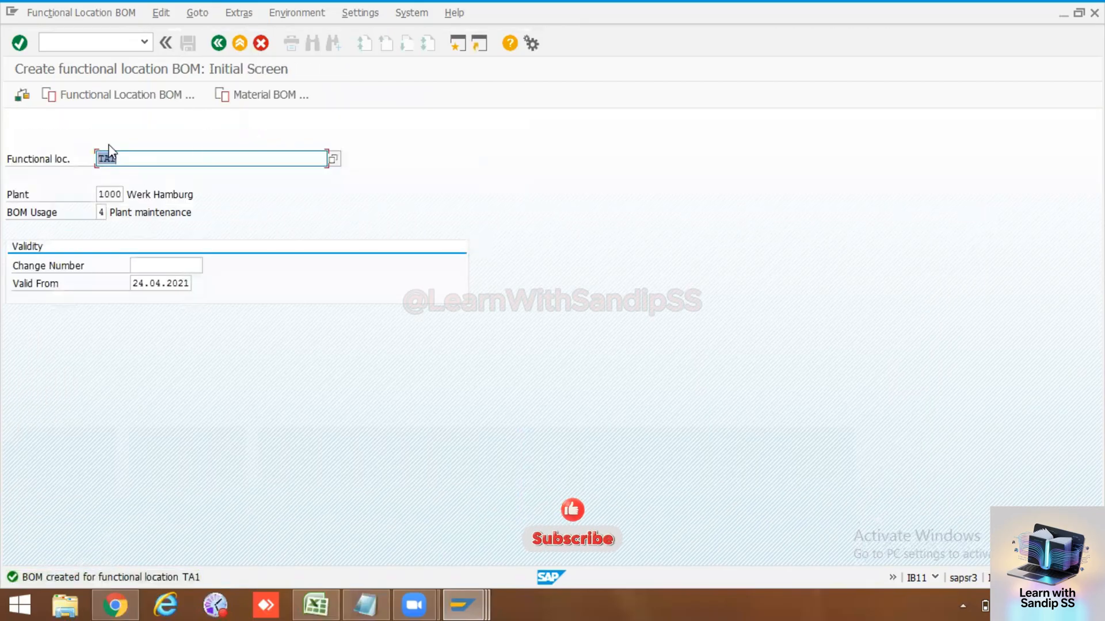
# Step: Display the saved functional location BOM of TA1 with transaction IB13 for plant 1000, usage 4
pyautogui.click(63, 46)
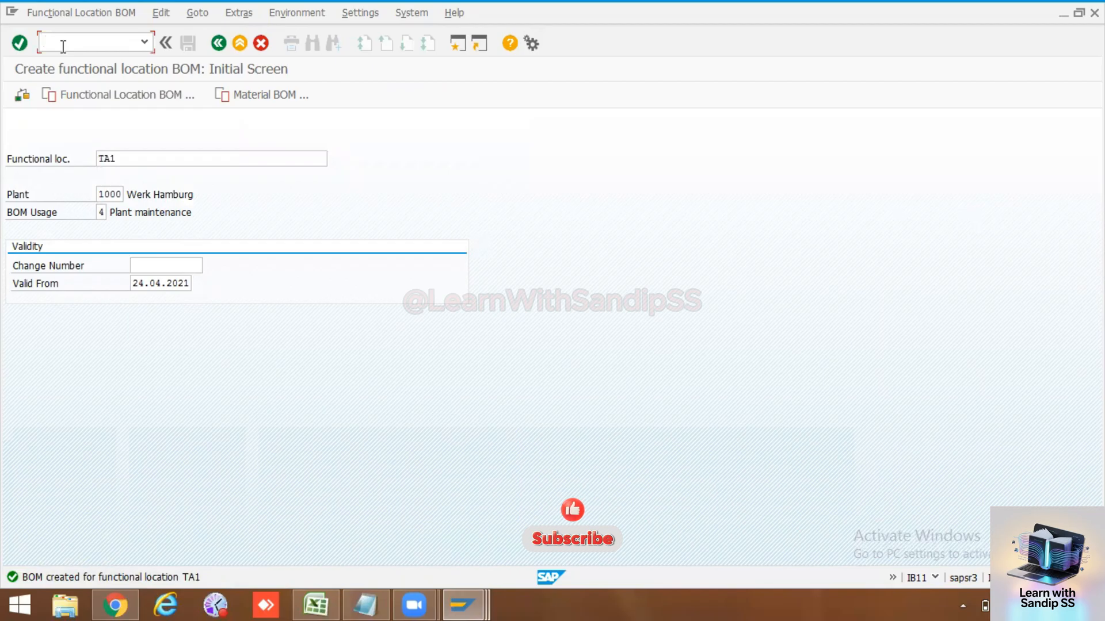
pyautogui.write('/nib134')
pyautogui.press('Return')
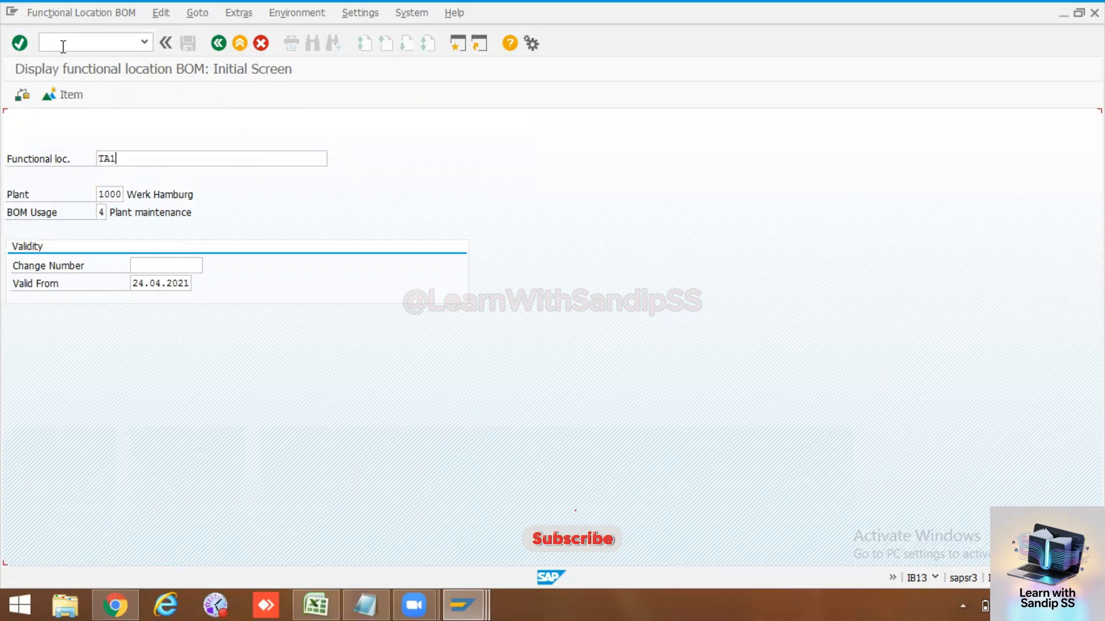
pyautogui.press('Return')
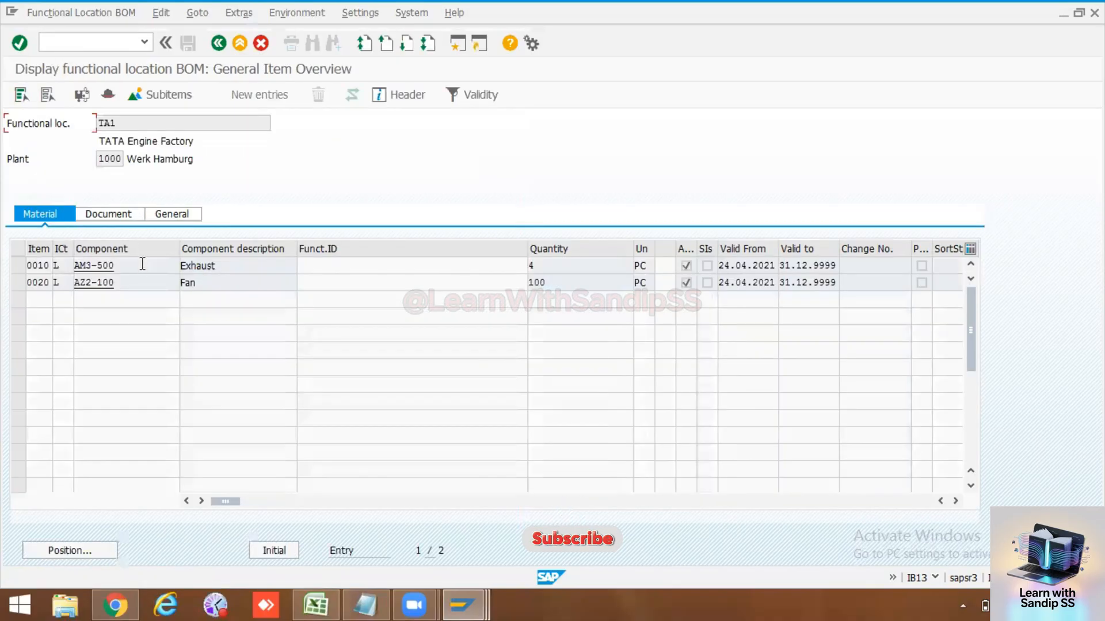